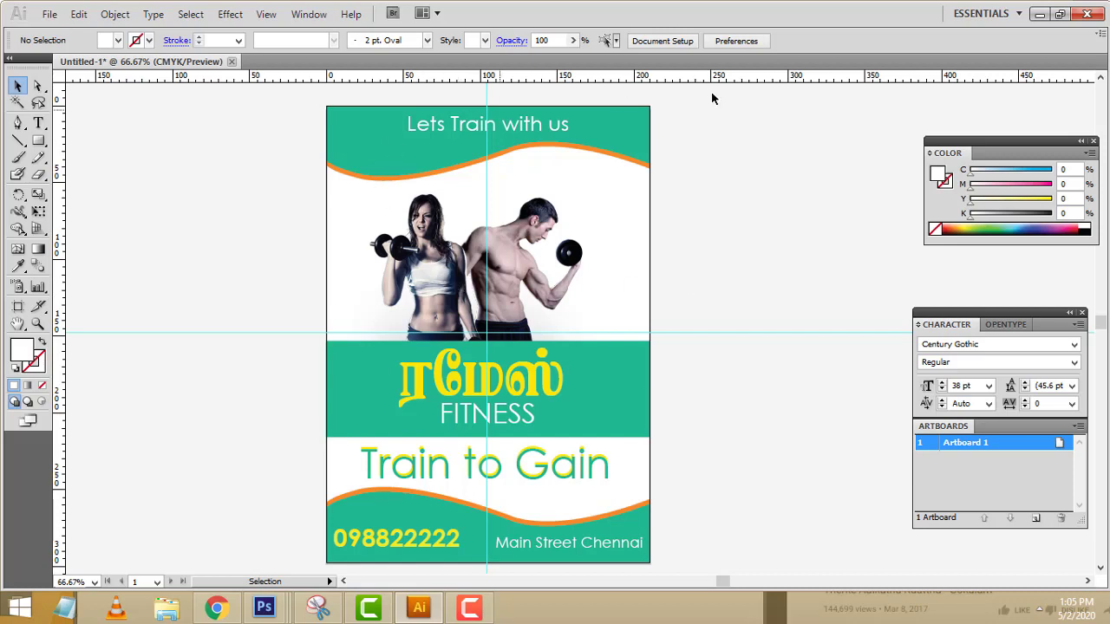
# Select the Tamil title and the FITNESS text in the reference flyer to check their fonts
pyautogui.scroll(-3, 679, 328)
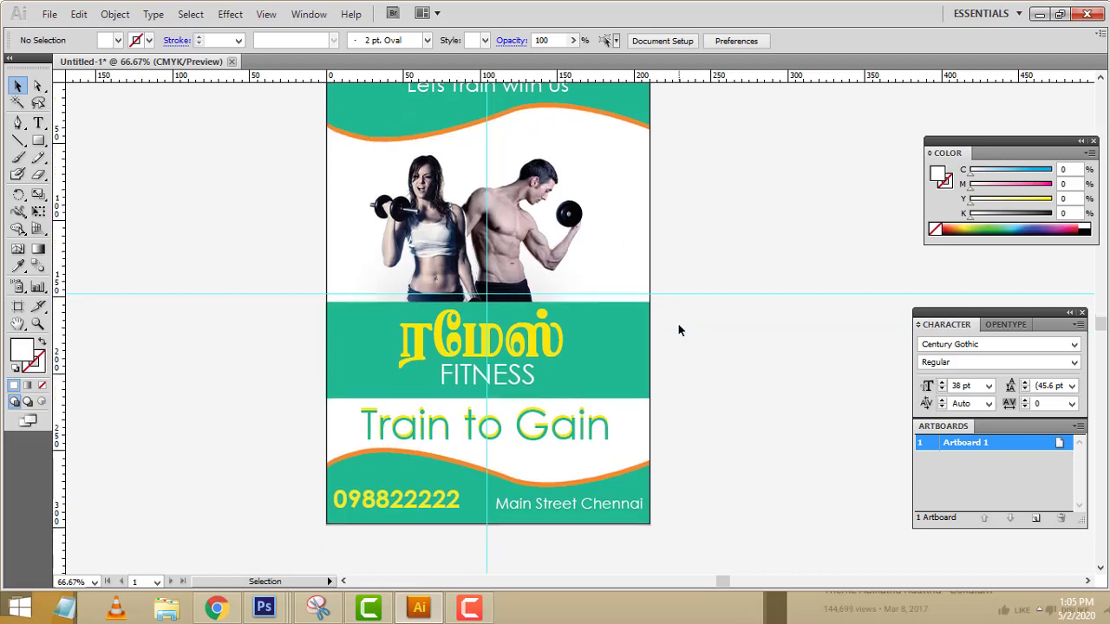
pyautogui.scroll(2, 679, 328)
pyautogui.click(479, 375)
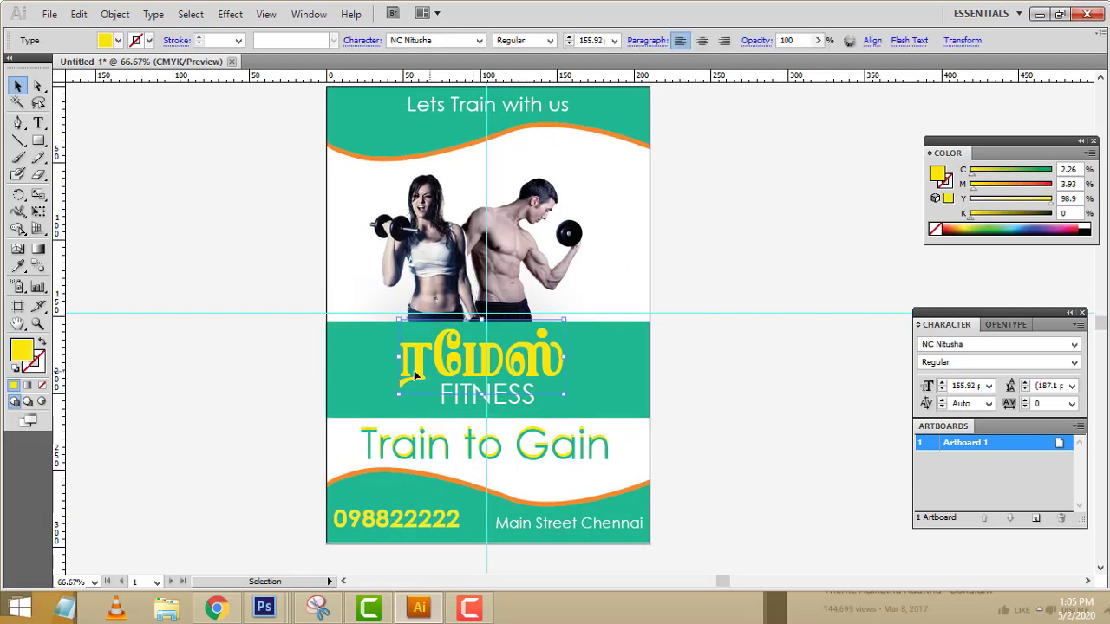
pyautogui.click(455, 411)
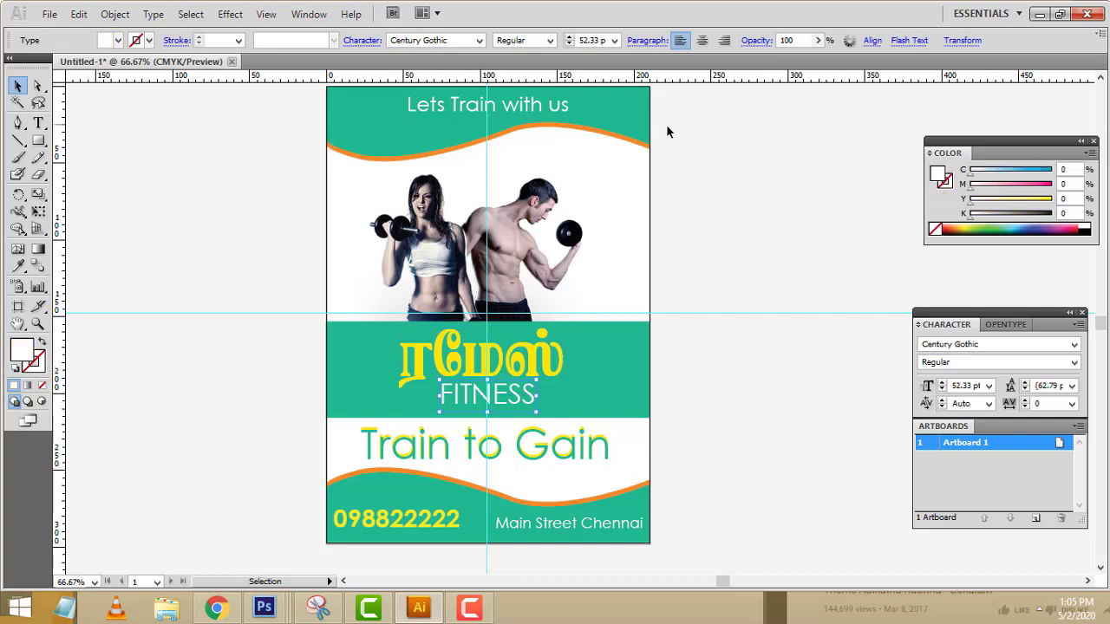
# At actual size, inspect the phone number and Main Street Chennai address text, then deselect
pyautogui.scroll(2, 744, 395)
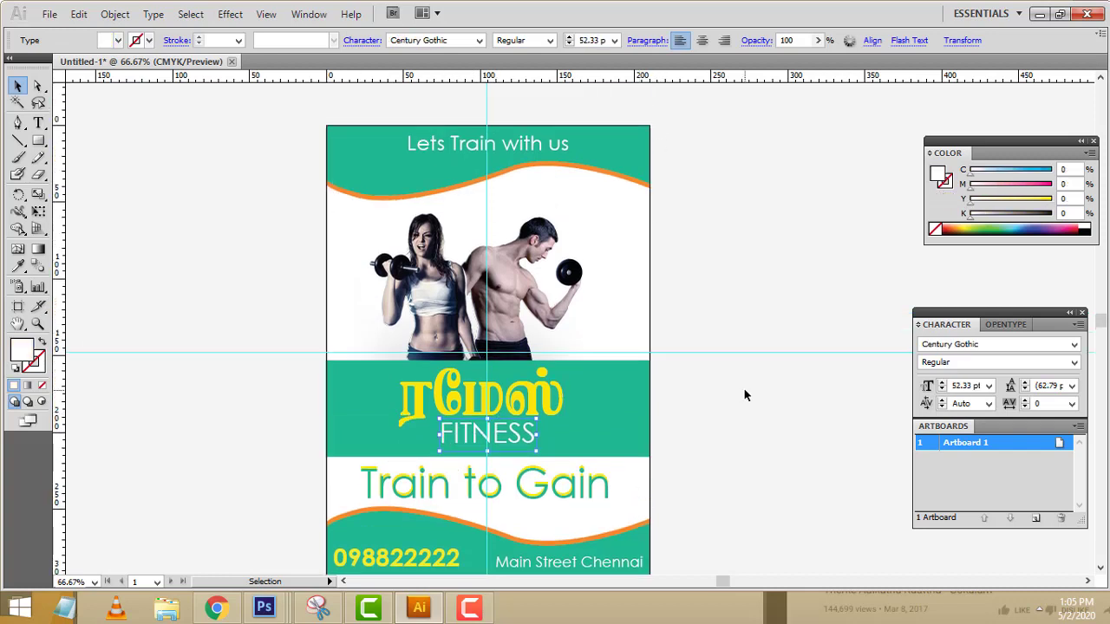
pyautogui.hotkey('ctrl', '1')
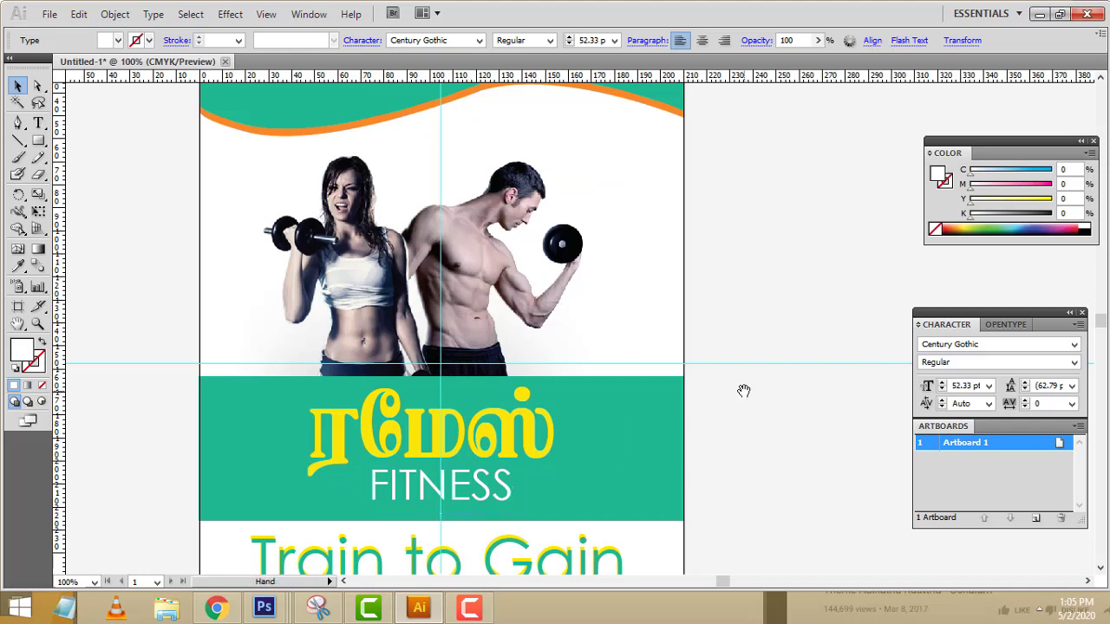
pyautogui.moveTo(438, 301); pyautogui.dragTo(601, 348)
pyautogui.scroll(4, 597, 369)
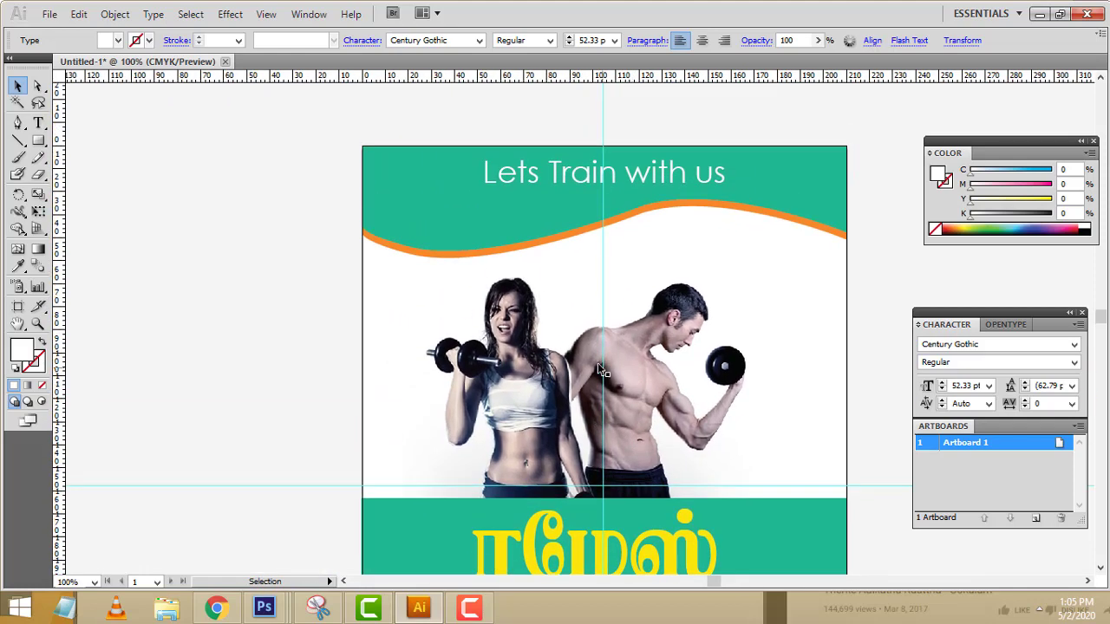
pyautogui.scroll(-6, 773, 268)
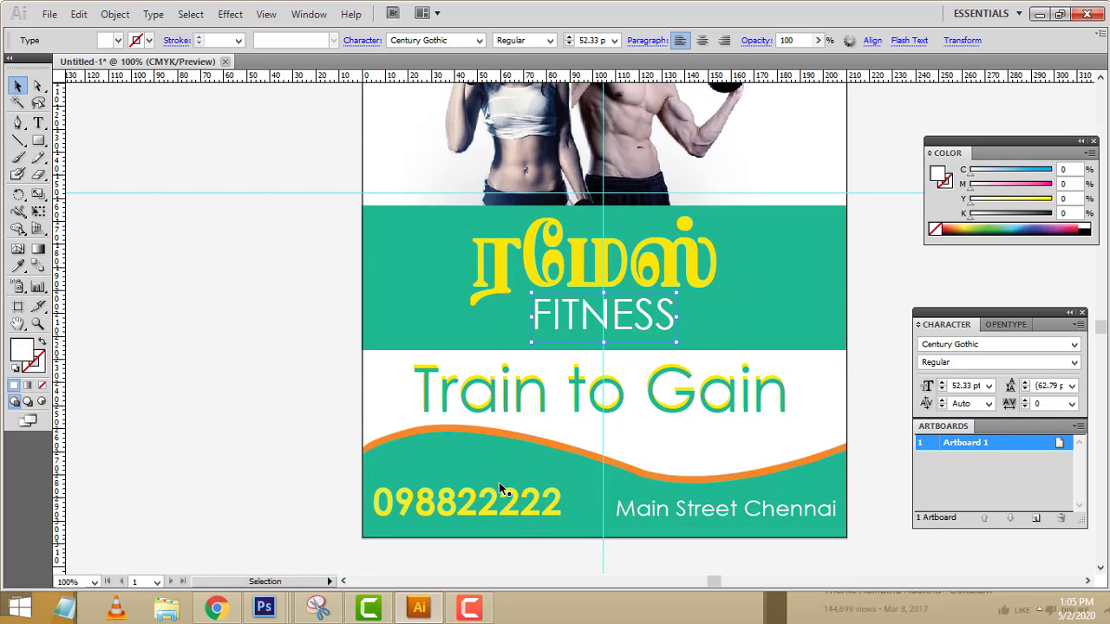
pyautogui.click(477, 504)
pyautogui.click(731, 511)
pyautogui.scroll(3, 779, 418)
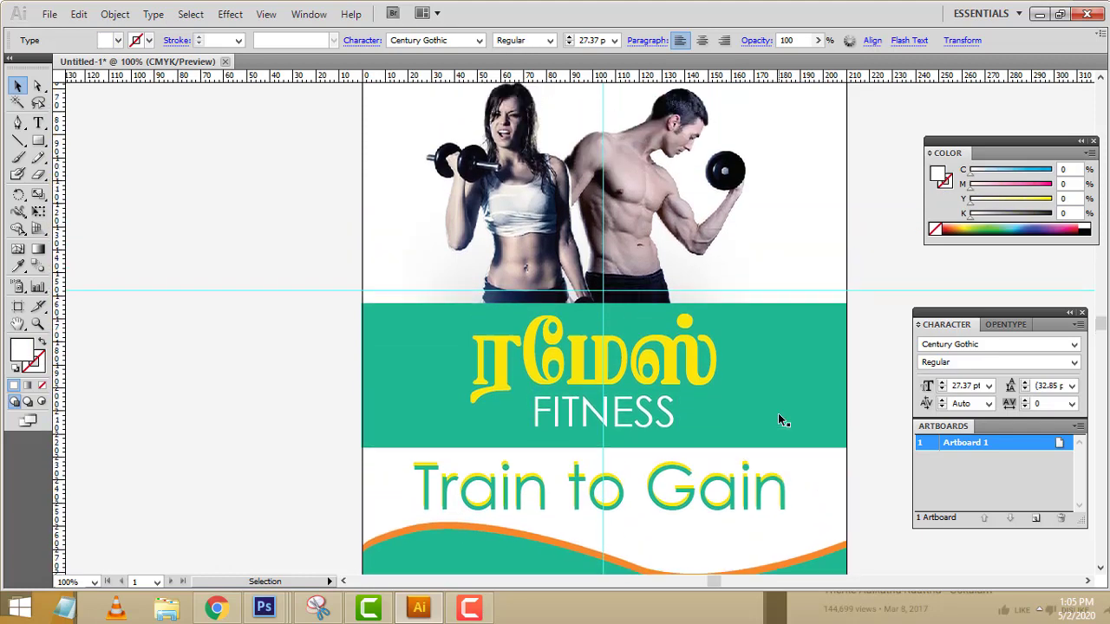
pyautogui.scroll(5, 778, 420)
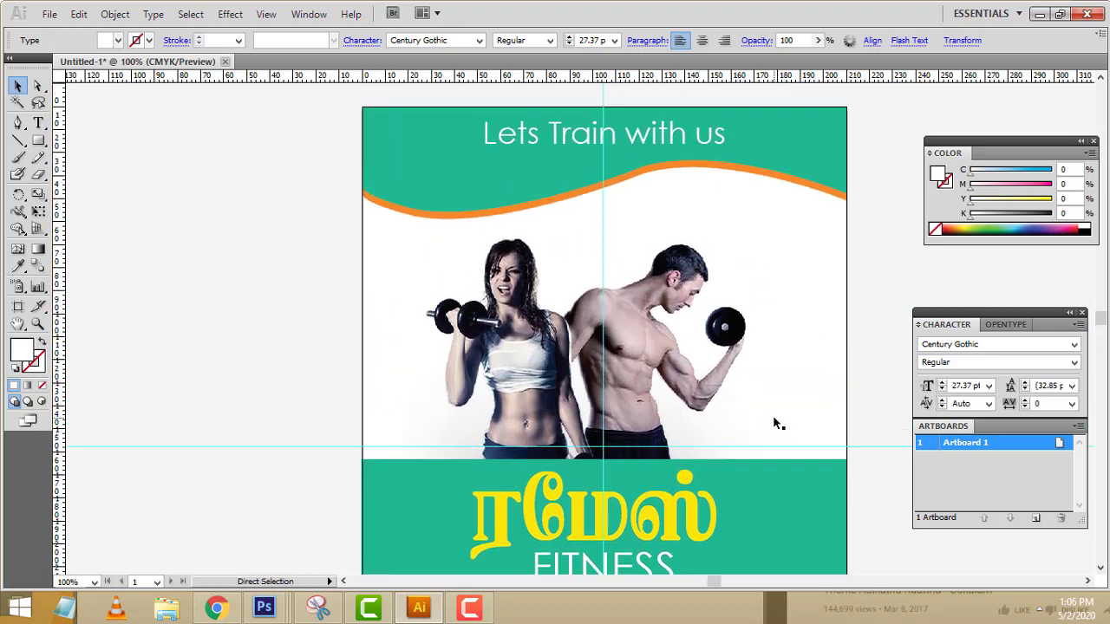
pyautogui.hotkey('ctrl', '-')
pyautogui.scroll(-3, 773, 421)
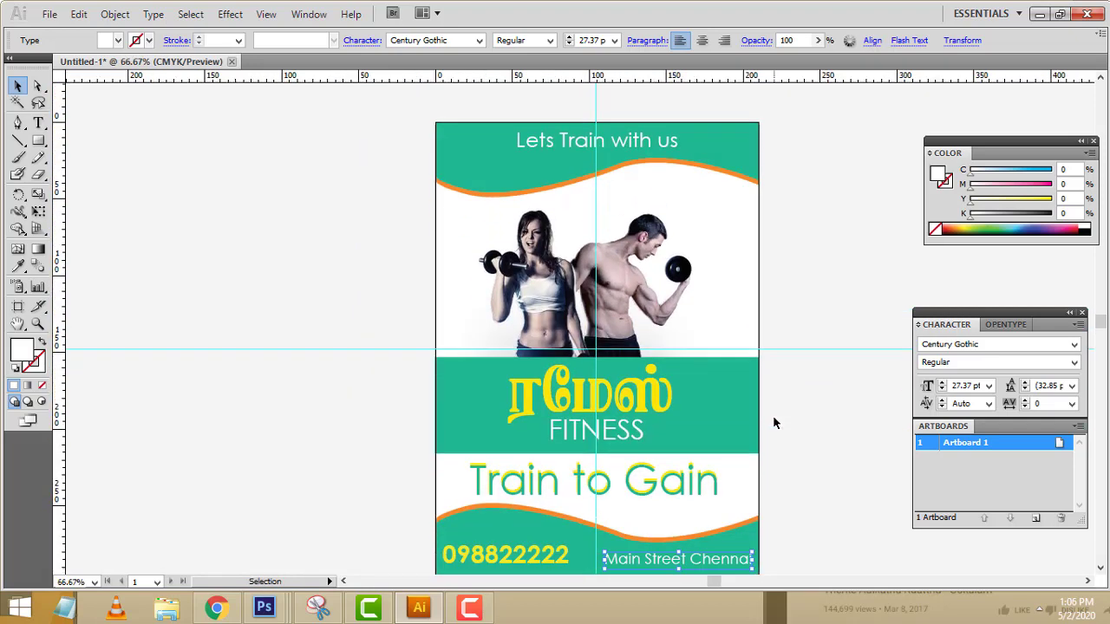
pyautogui.scroll(-1, 500, 325)
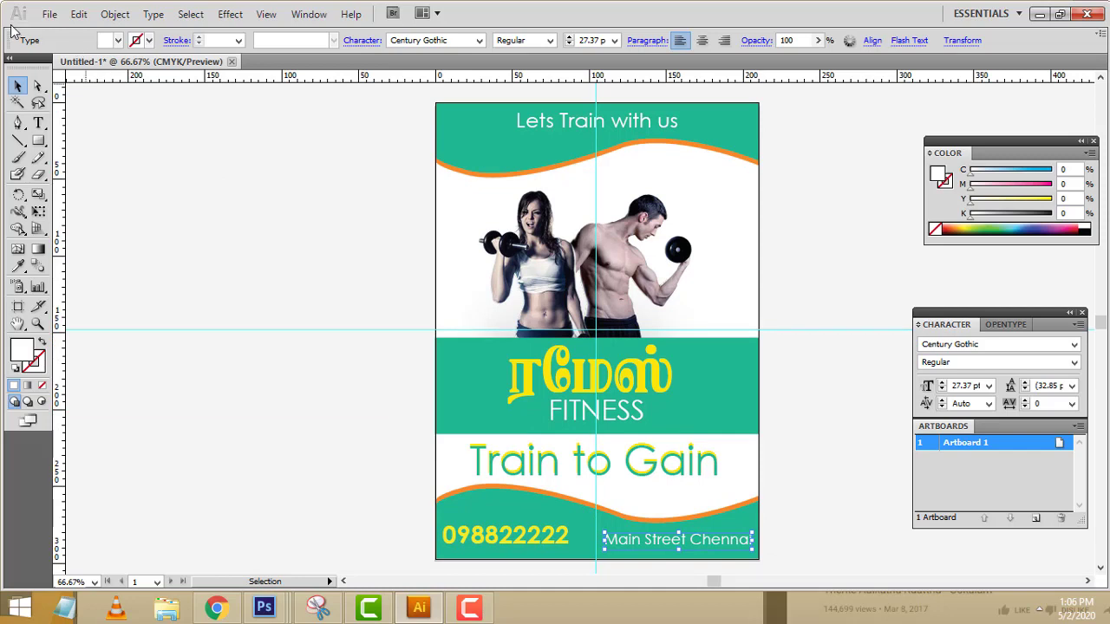
pyautogui.click(790, 196)
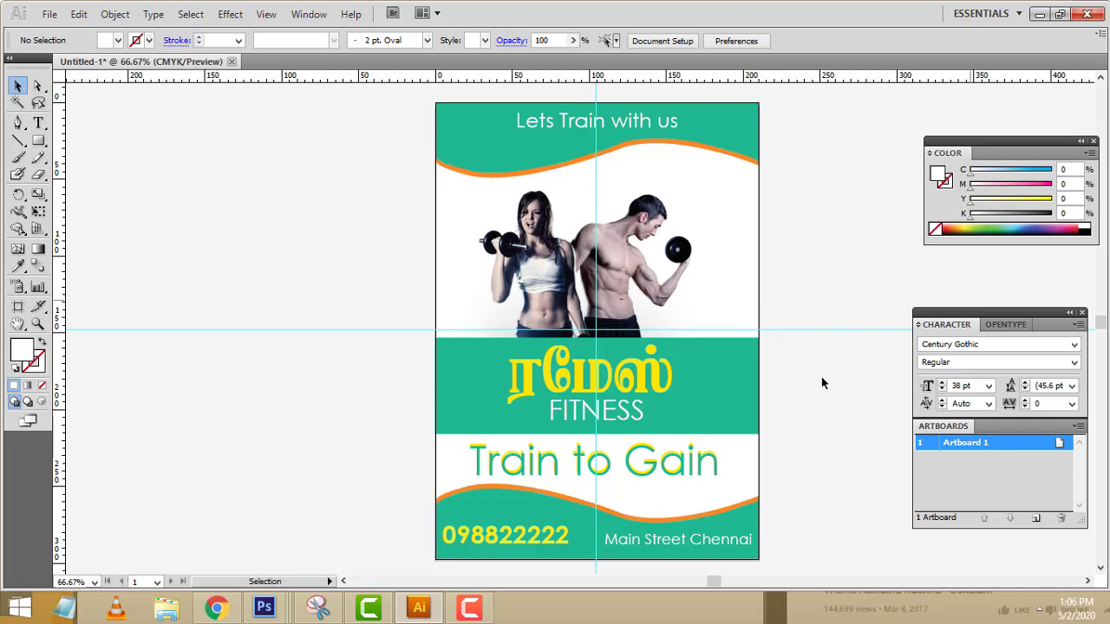
# Zoom in on the header's 'Lets Train with us' lettering to 600%
pyautogui.click(37, 323)
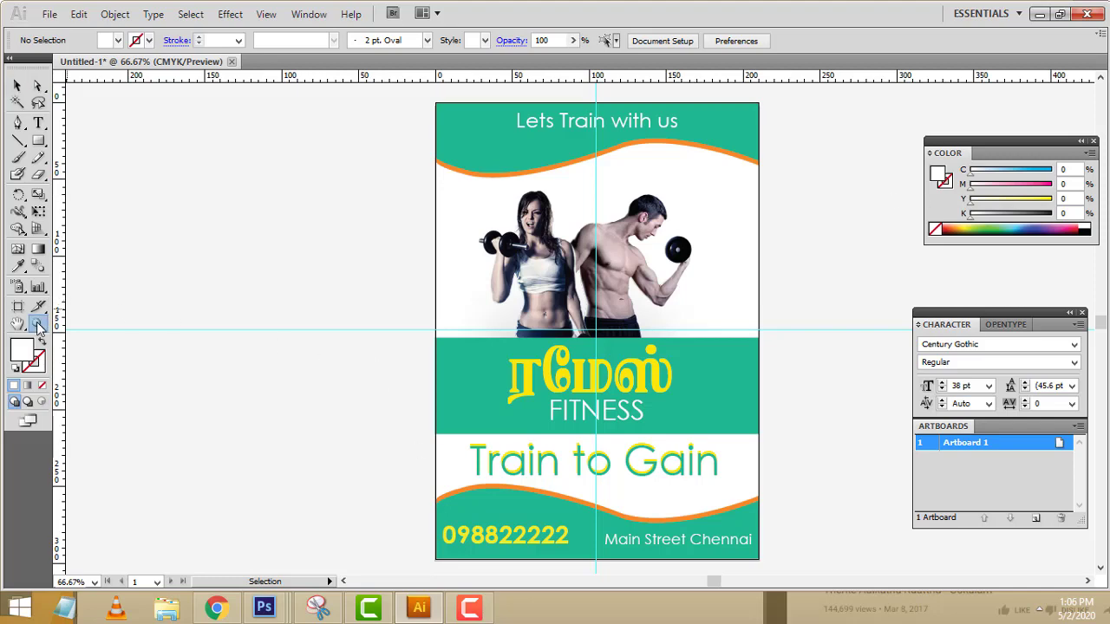
pyautogui.click(726, 187)
pyautogui.click(364, 252)
pyautogui.click(674, 325)
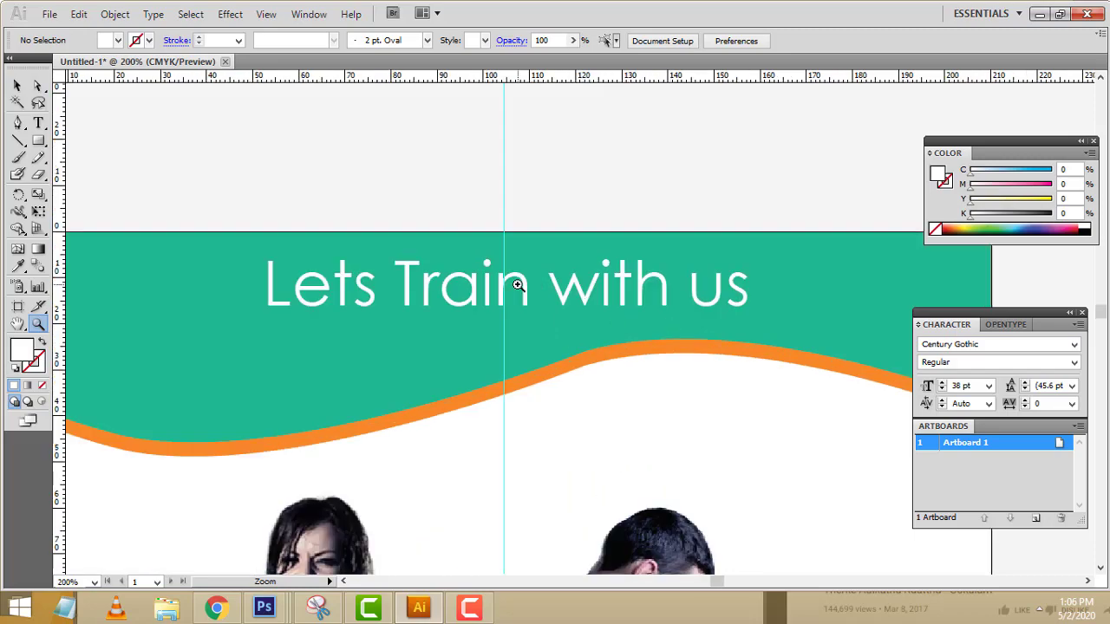
pyautogui.click(514, 295)
pyautogui.click(514, 313)
pyautogui.click(520, 322)
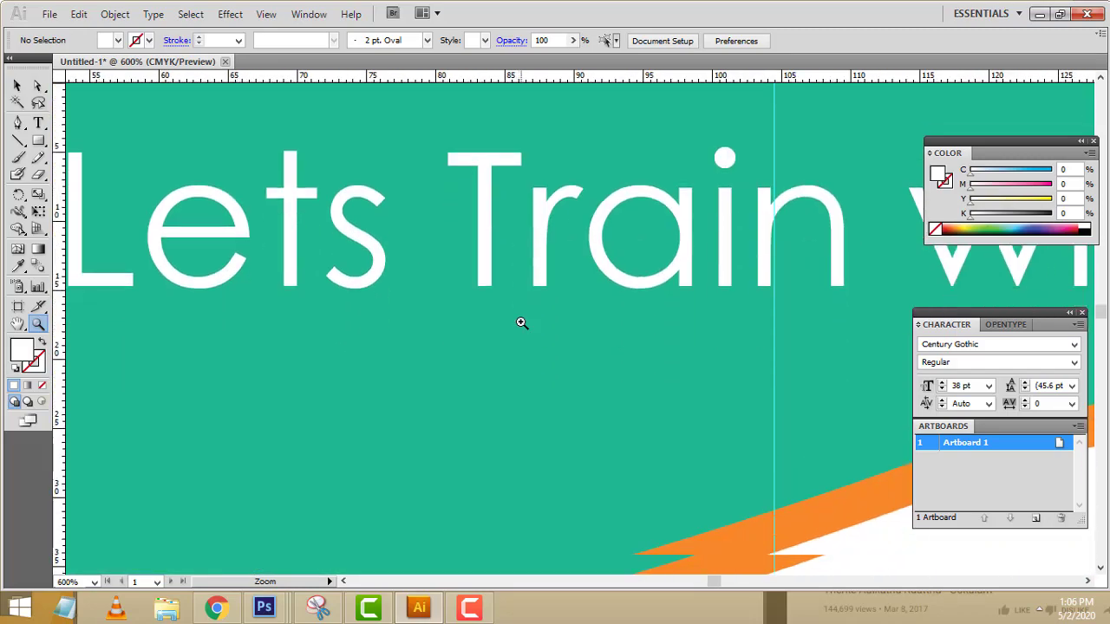
# Scroll around the magnified header, then zoom back out to show the whole flyer
pyautogui.scroll(-15, 520, 322)
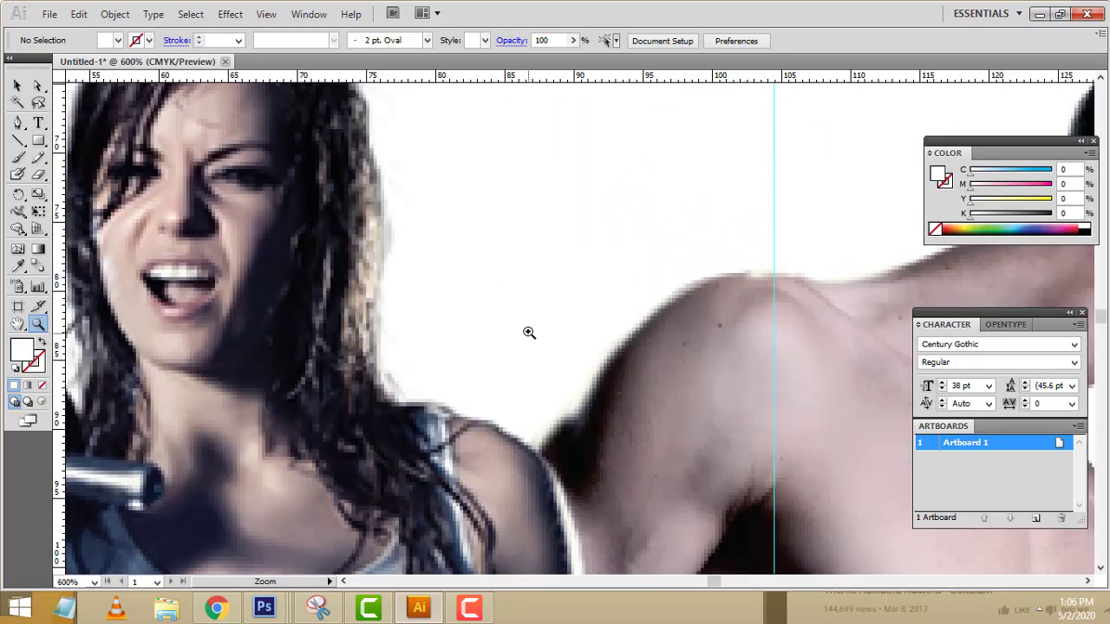
pyautogui.scroll(-15, 529, 333)
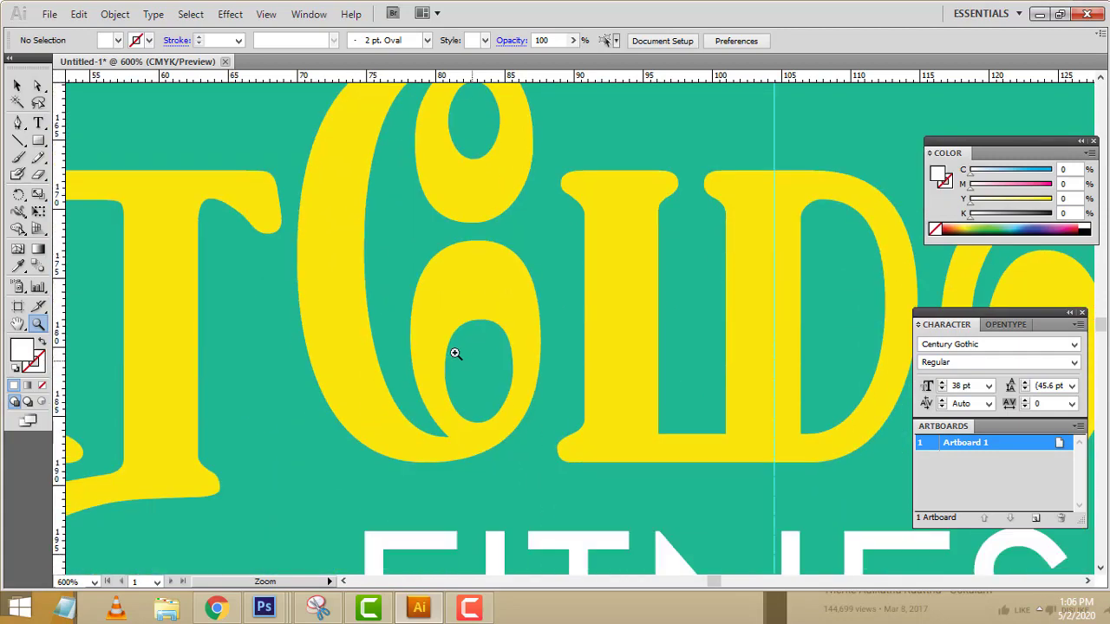
pyautogui.scroll(-15, 456, 353)
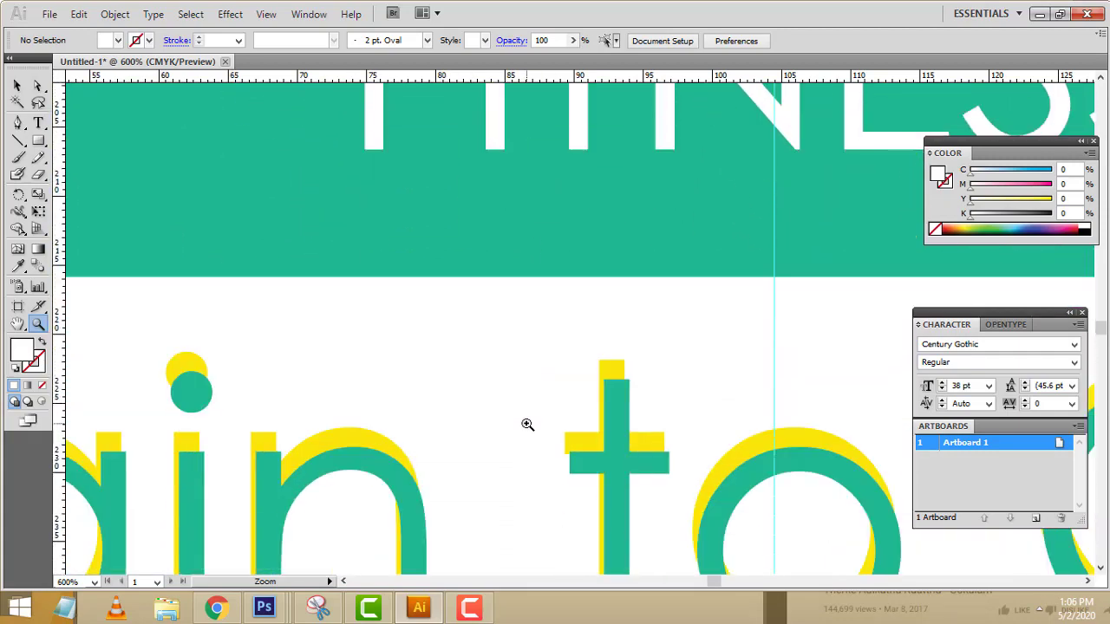
pyautogui.scroll(-5, 527, 424)
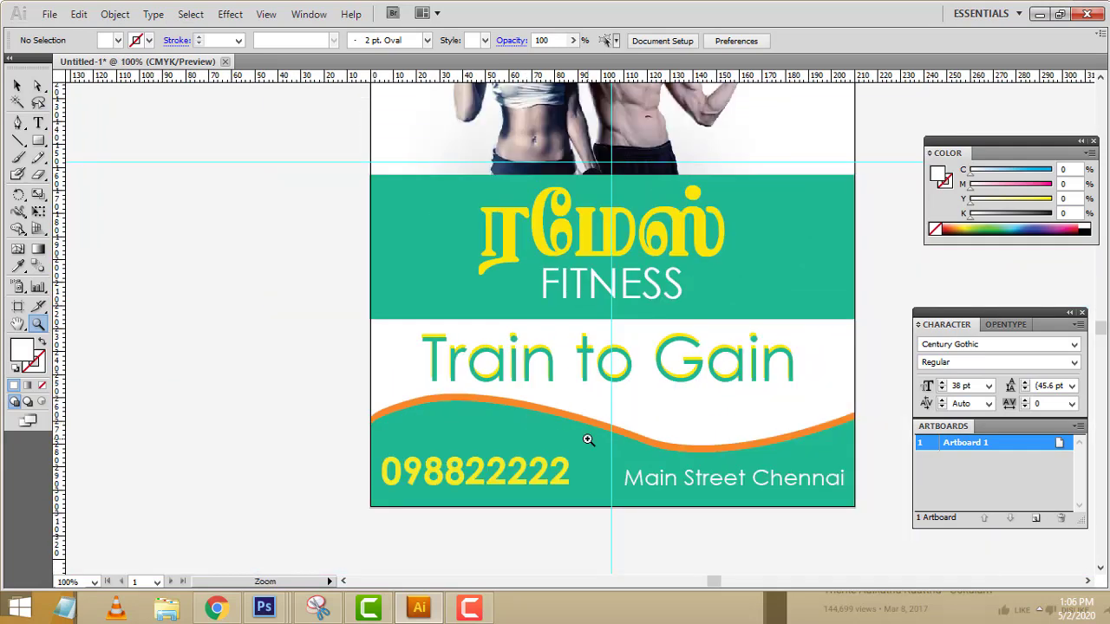
pyautogui.scroll(5, 587, 442)
pyautogui.scroll(-4, 587, 442)
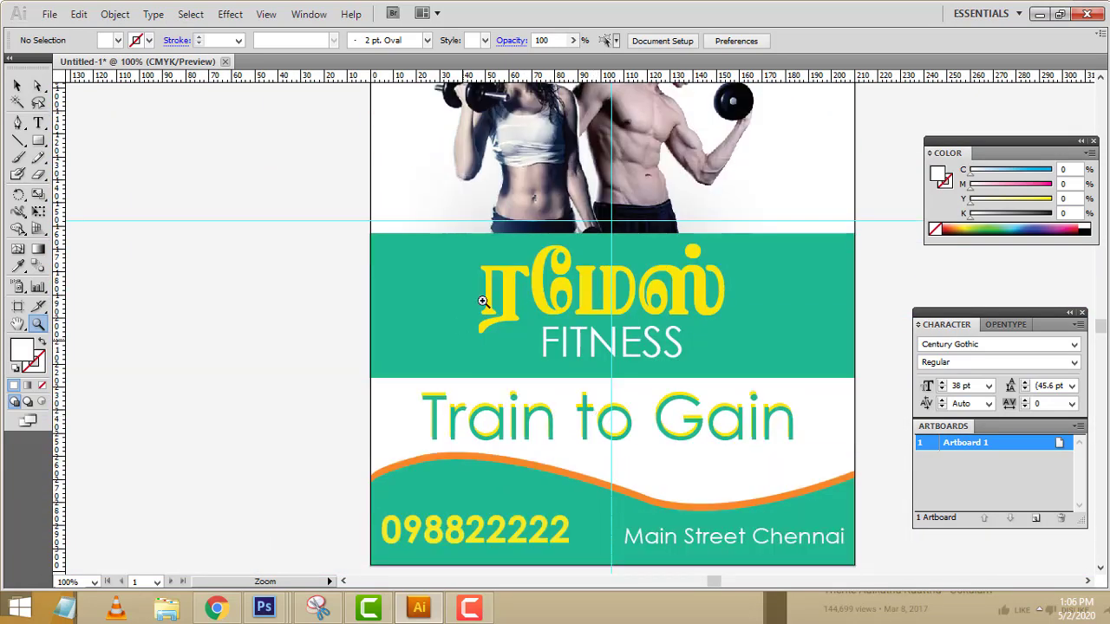
pyautogui.hscroll(1, 520, 330)
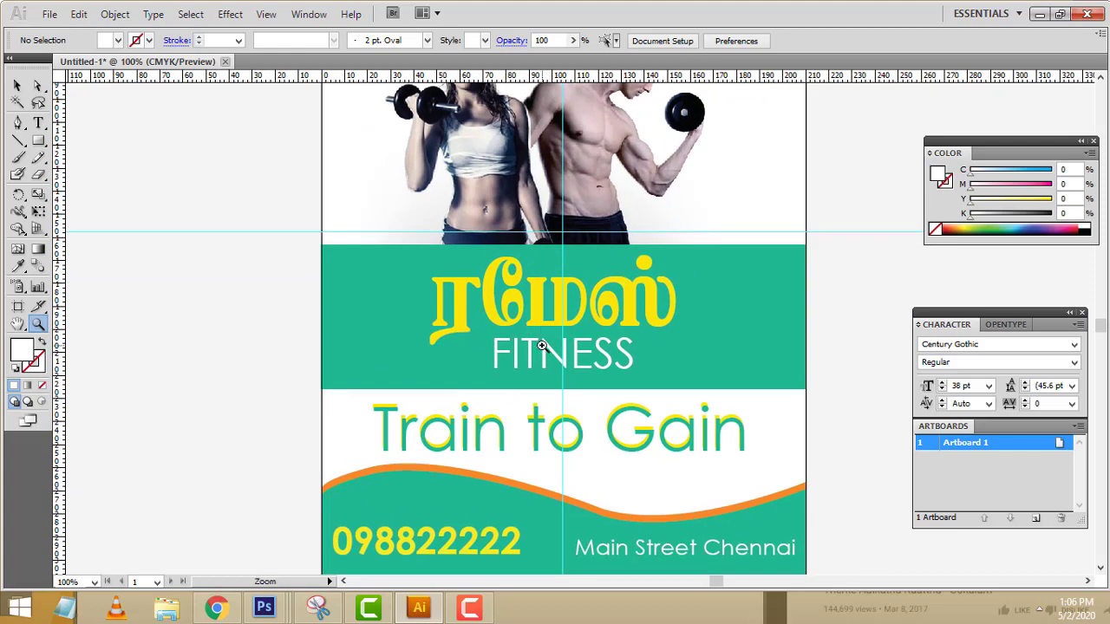
pyautogui.scroll(7, 541, 346)
pyautogui.scroll(-6, 774, 358)
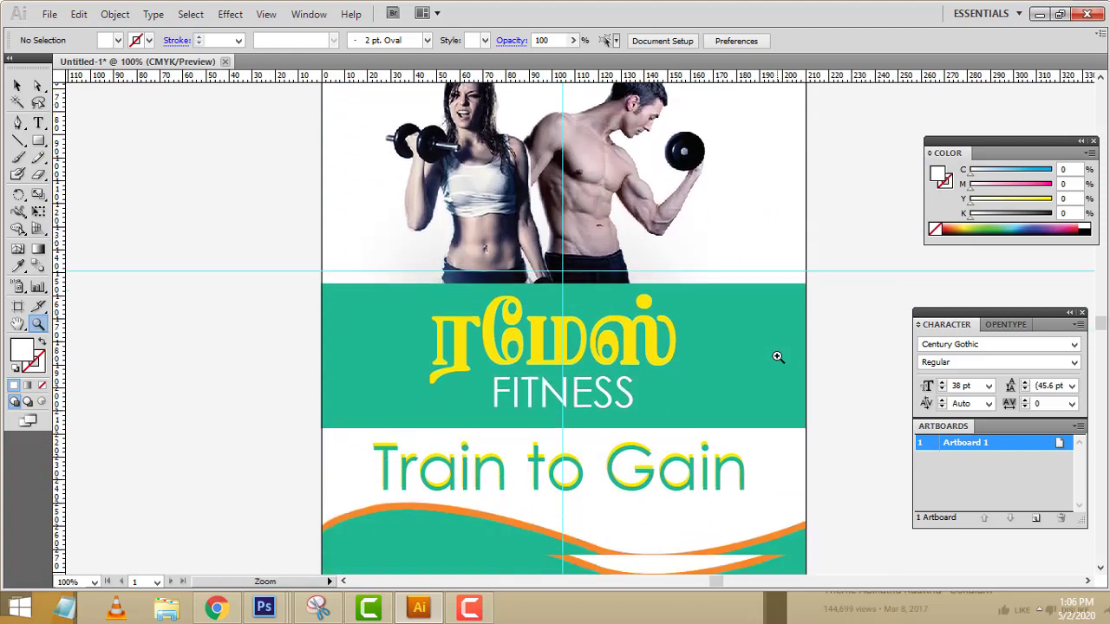
pyautogui.scroll(-1, 777, 356)
pyautogui.press('ctrl')
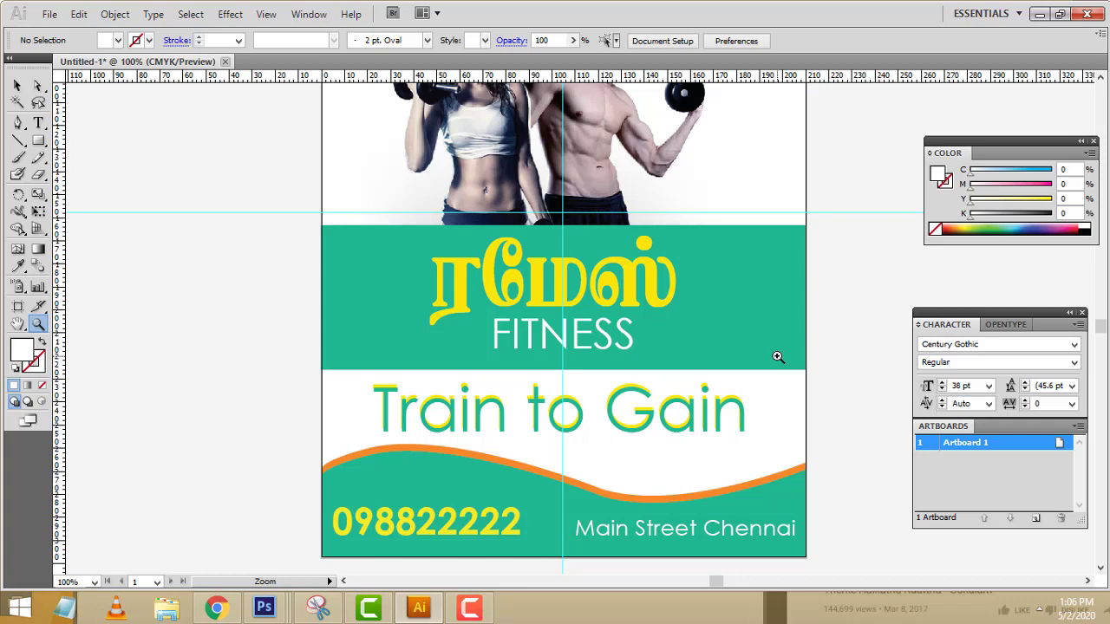
pyautogui.scroll(5, 777, 356)
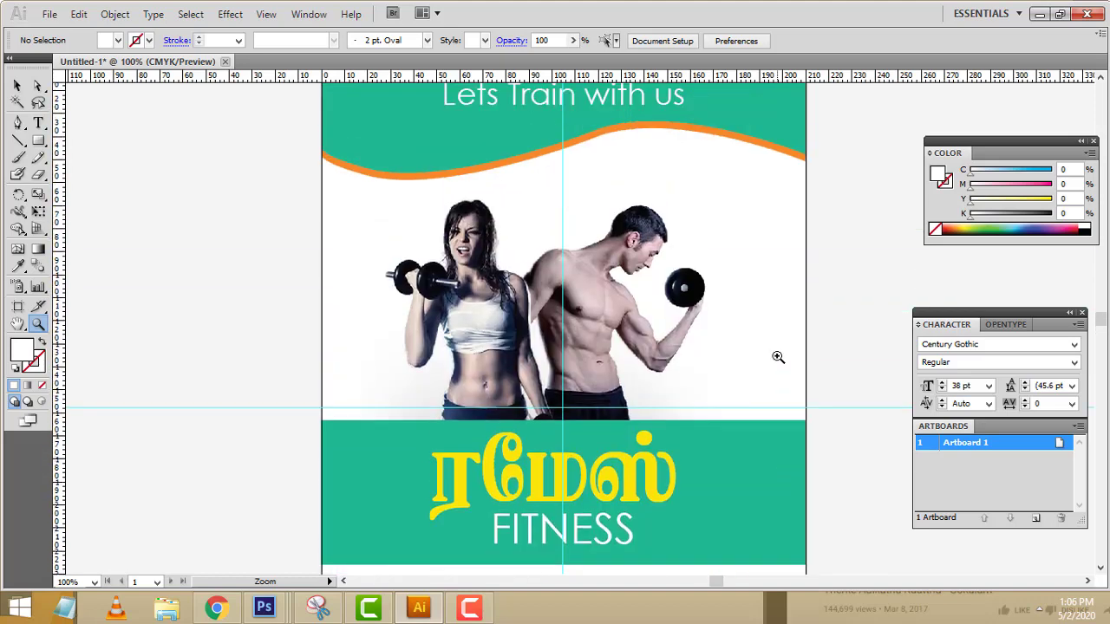
pyautogui.hotkey('ctrl', '-')
pyautogui.scroll(-2, 778, 357)
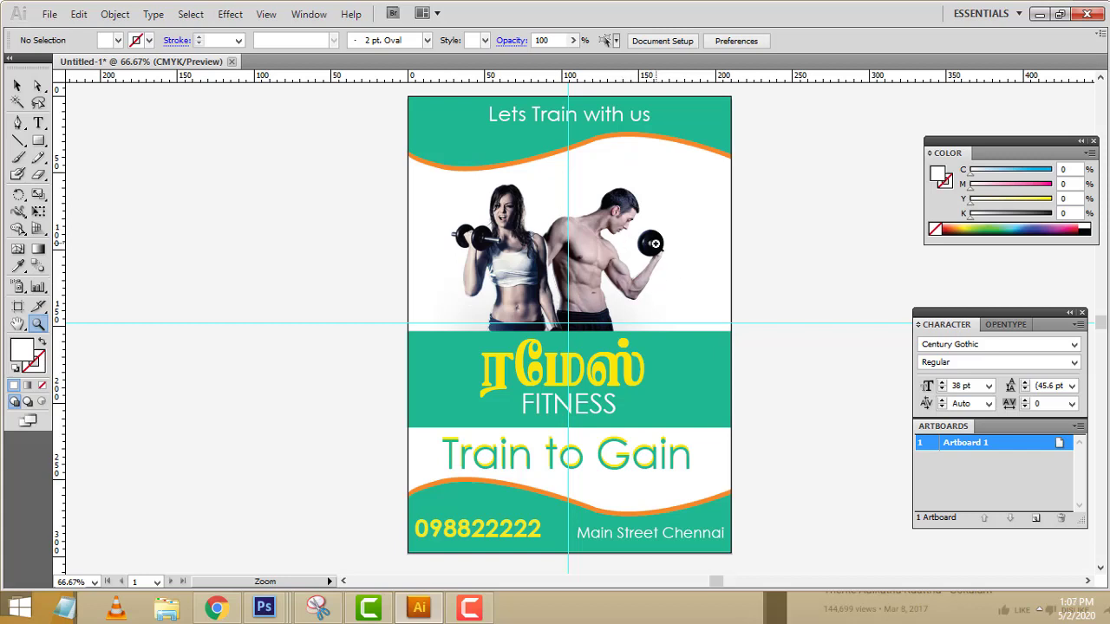
# Create a new portrait A4 document, 210 × 297 mm in CMYK
pyautogui.click(50, 15)
pyautogui.click(65, 29)
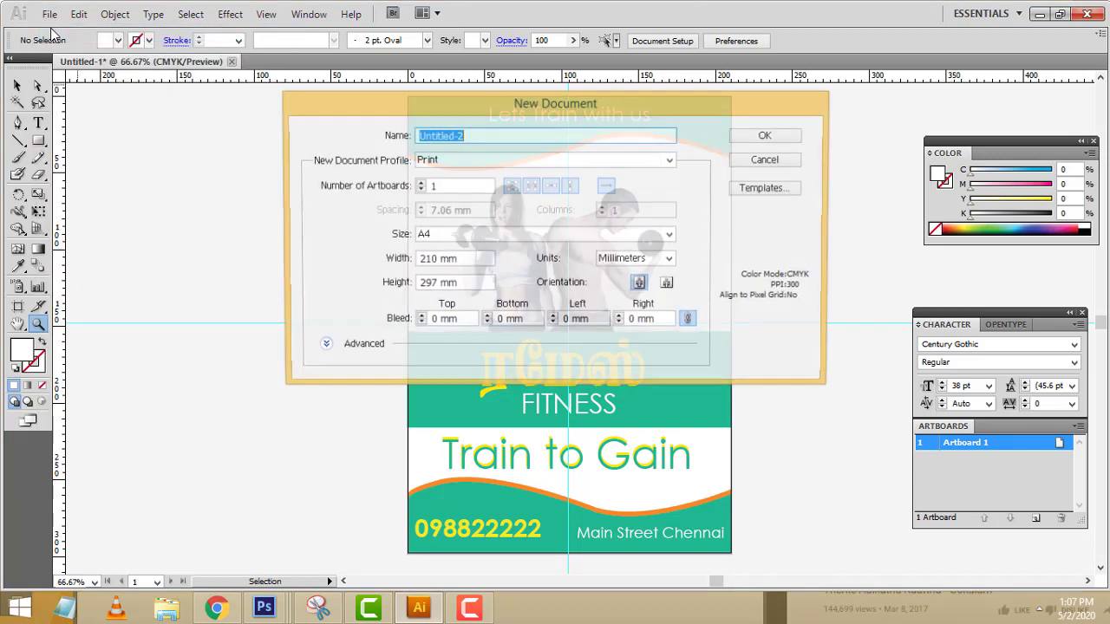
pyautogui.click(455, 185)
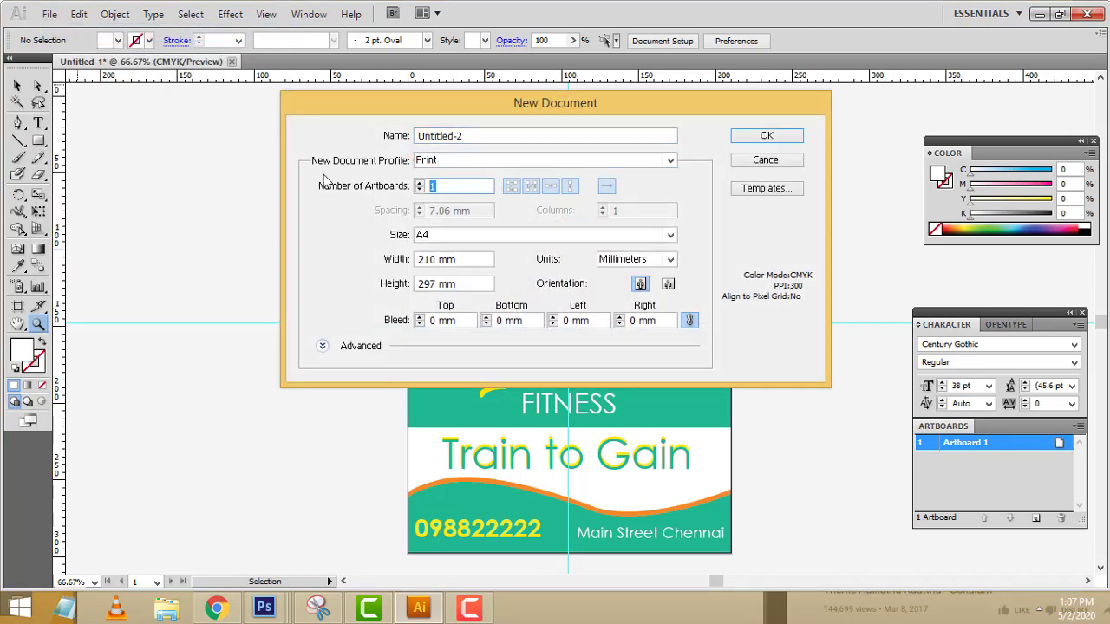
pyautogui.click(453, 236)
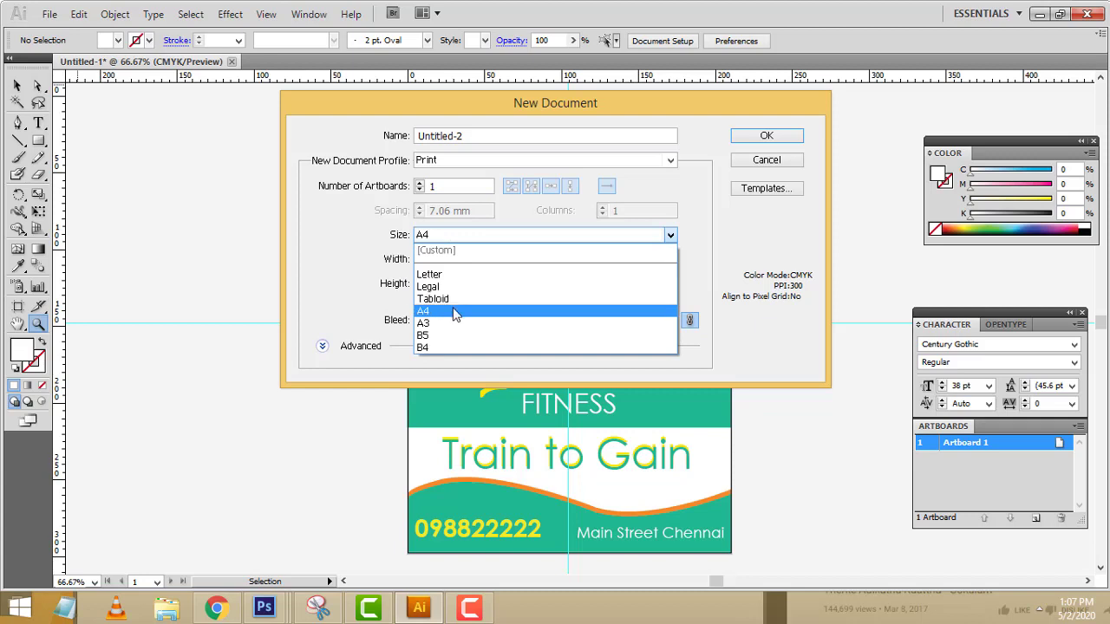
pyautogui.click(455, 312)
pyautogui.click(464, 233)
pyautogui.click(463, 240)
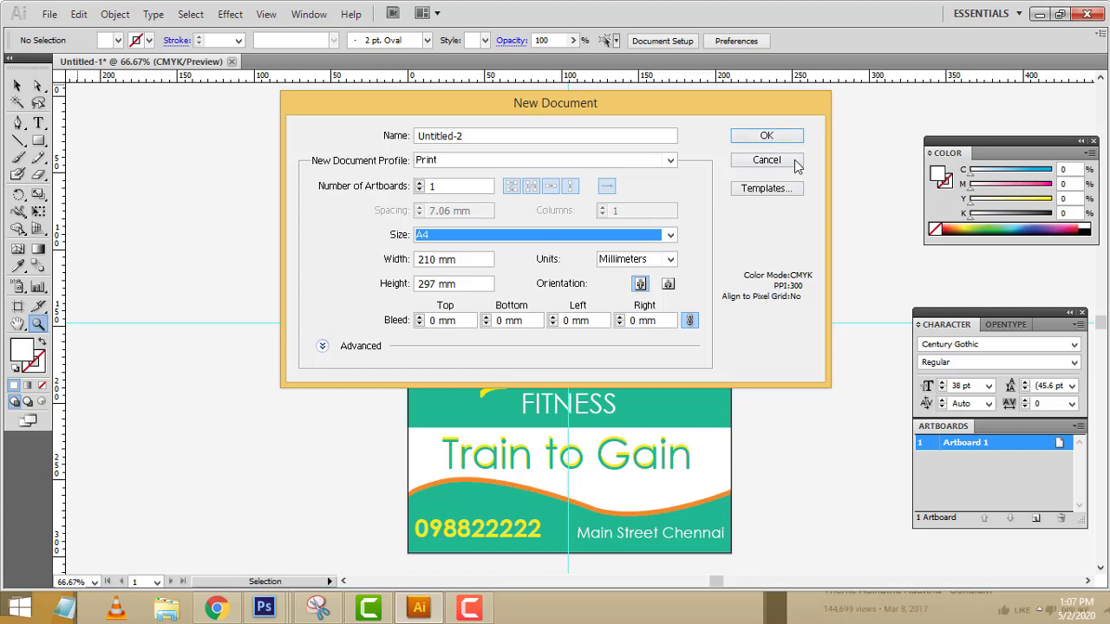
pyautogui.click(668, 286)
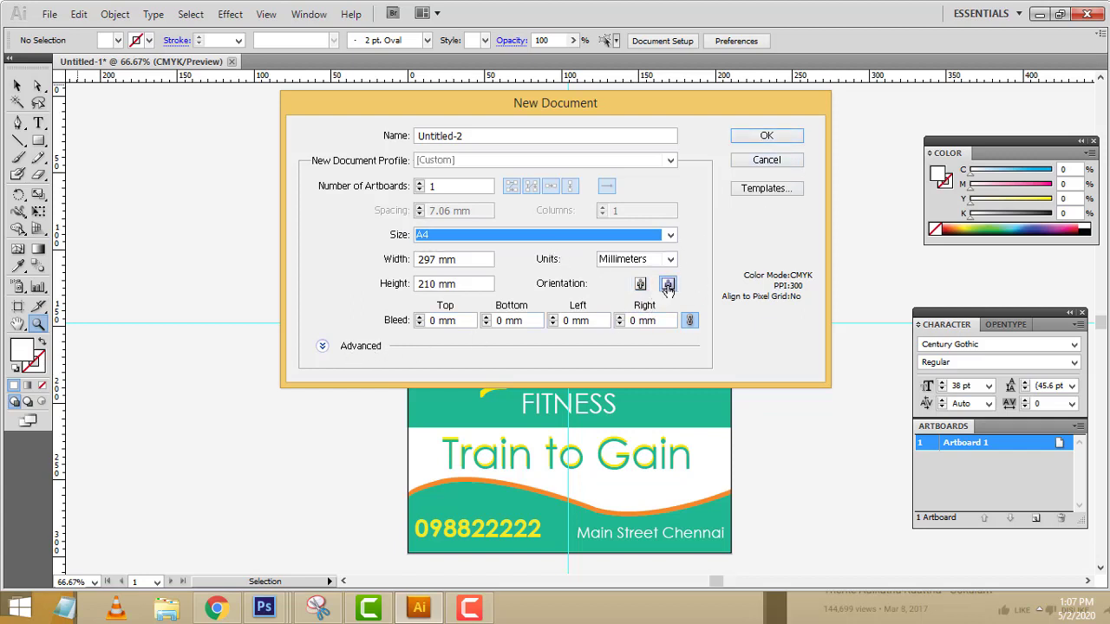
pyautogui.click(641, 286)
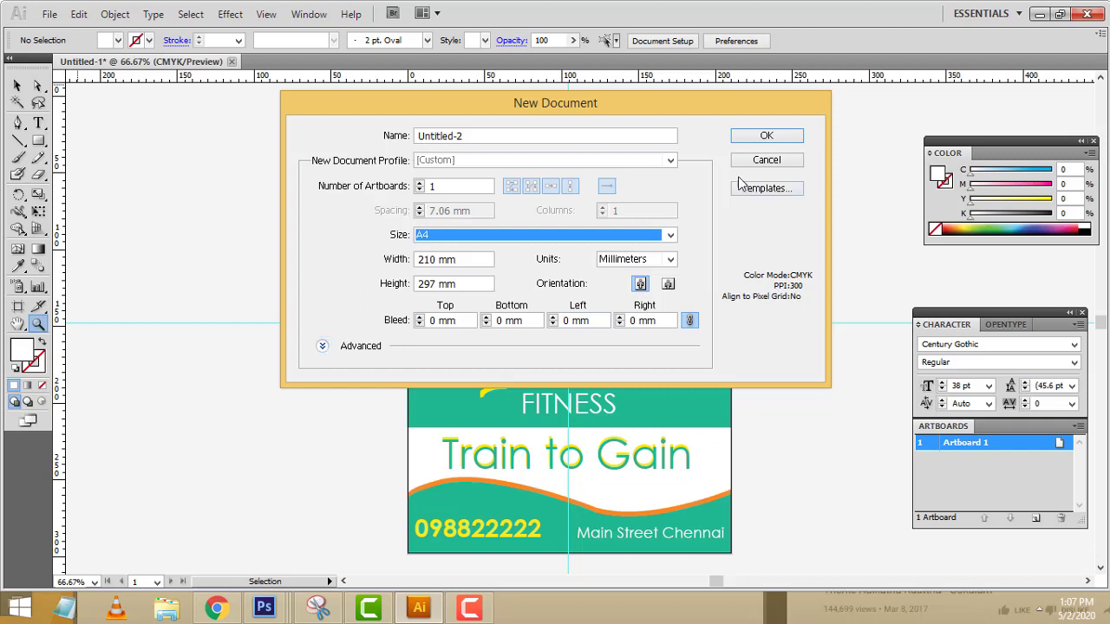
pyautogui.click(766, 139)
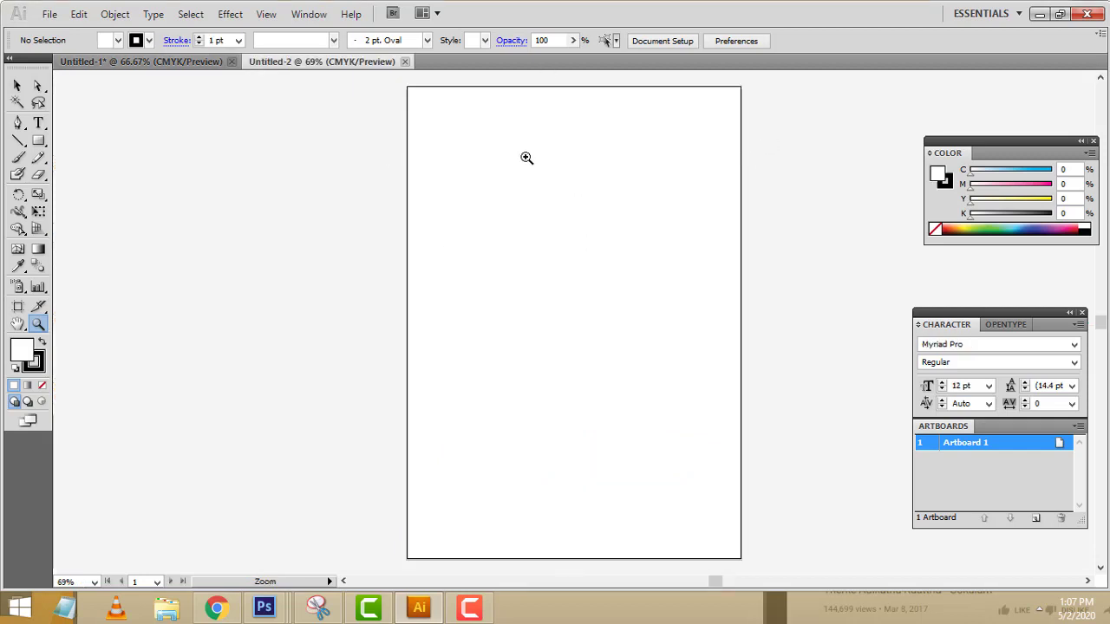
# After glancing at the reference flyer, draw a rectangle covering the whole A4 artboard
pyautogui.click(16, 86)
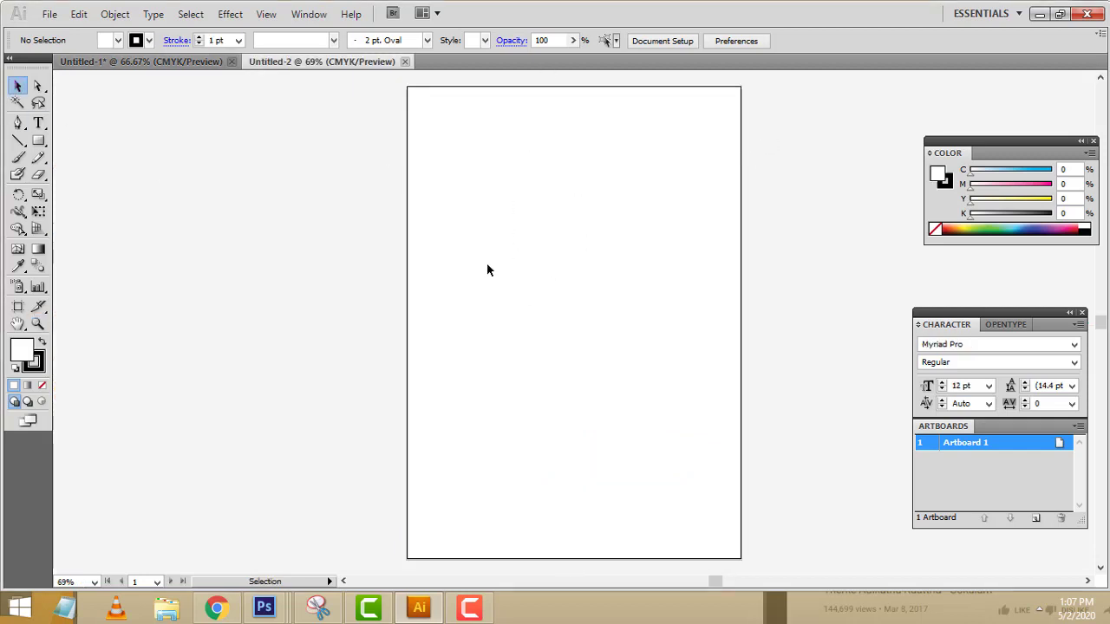
pyautogui.click(186, 63)
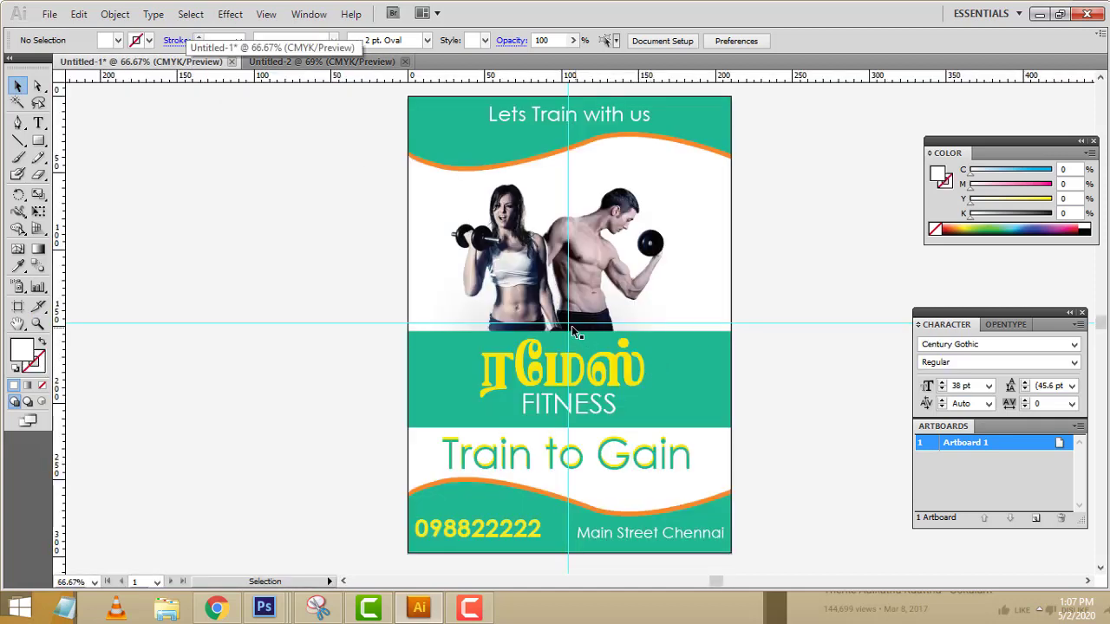
pyautogui.click(321, 62)
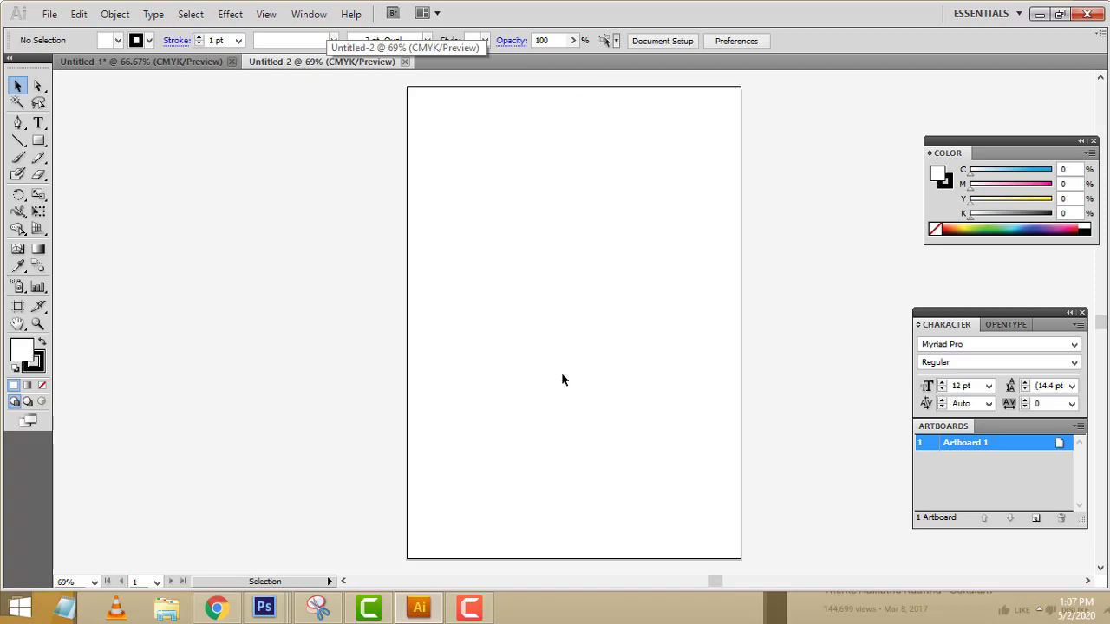
pyautogui.click(38, 143)
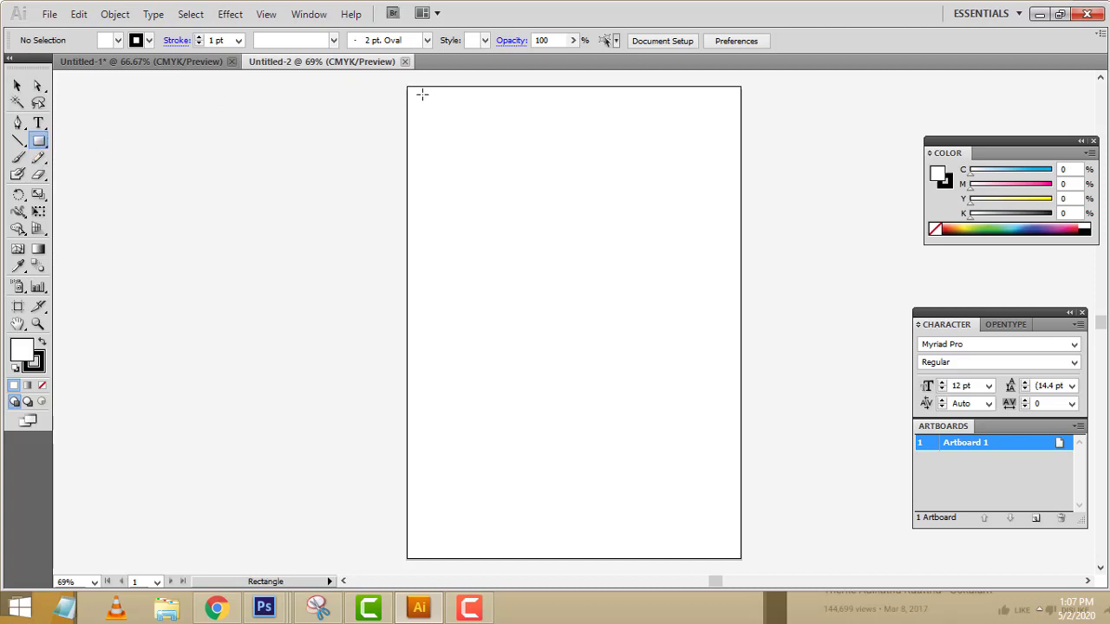
pyautogui.moveTo(405, 86)
pyautogui.mouseDown()
pyautogui.moveTo(669, 513)
pyautogui.moveTo(741, 558)
pyautogui.mouseUp()
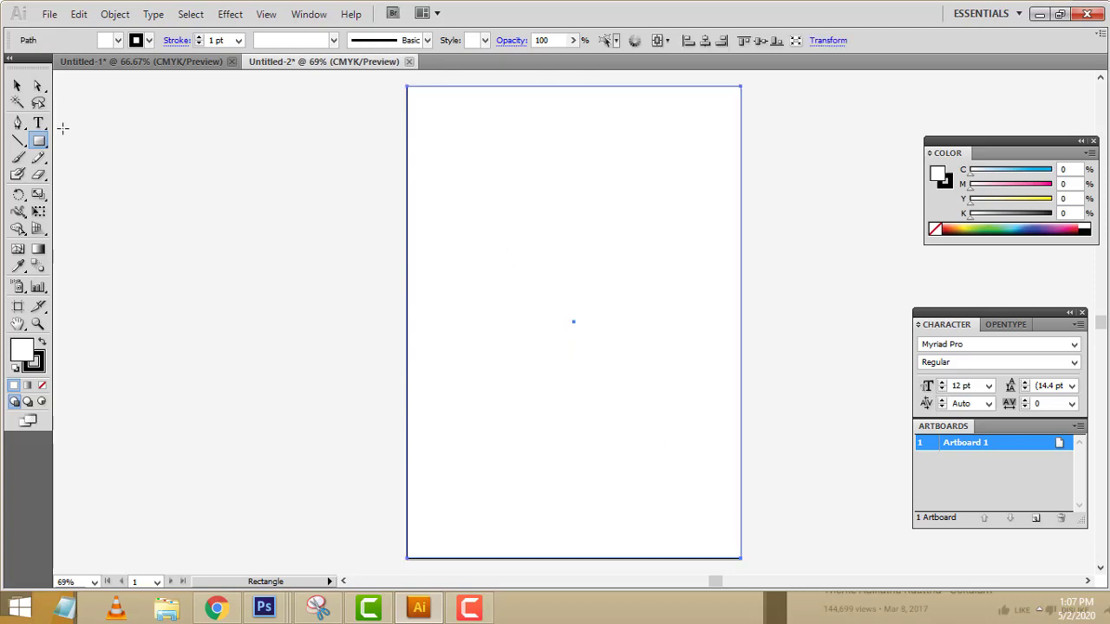
# Show the rulers along the canvas edges with Ctrl+R
pyautogui.press('v')
pyautogui.hotkey('ctrl', 'r')
pyautogui.press('m')
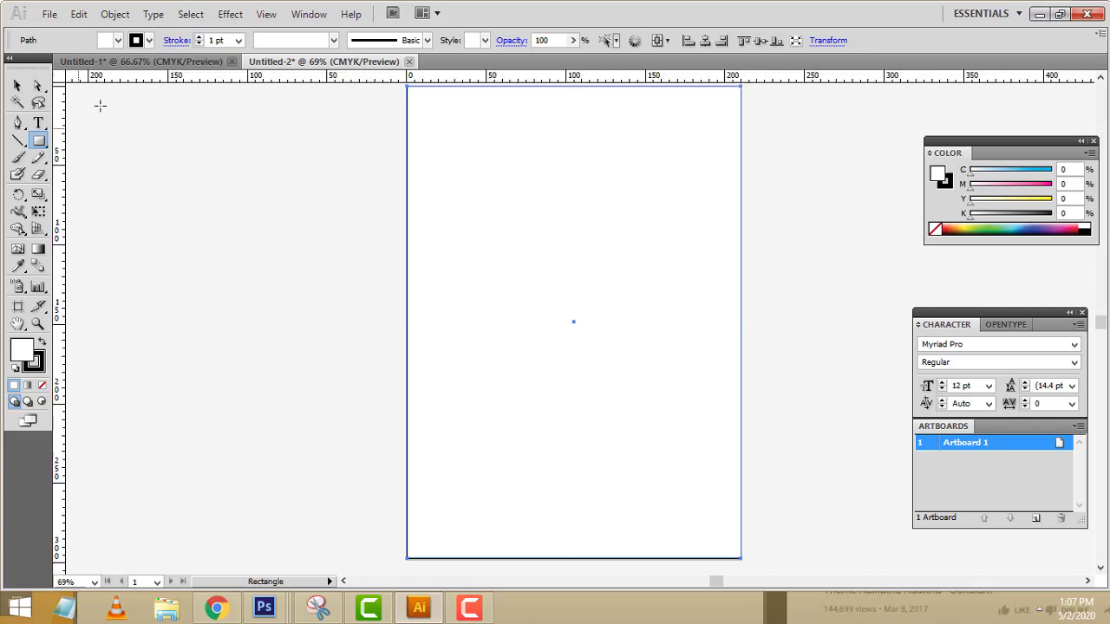
pyautogui.press('ctrl')
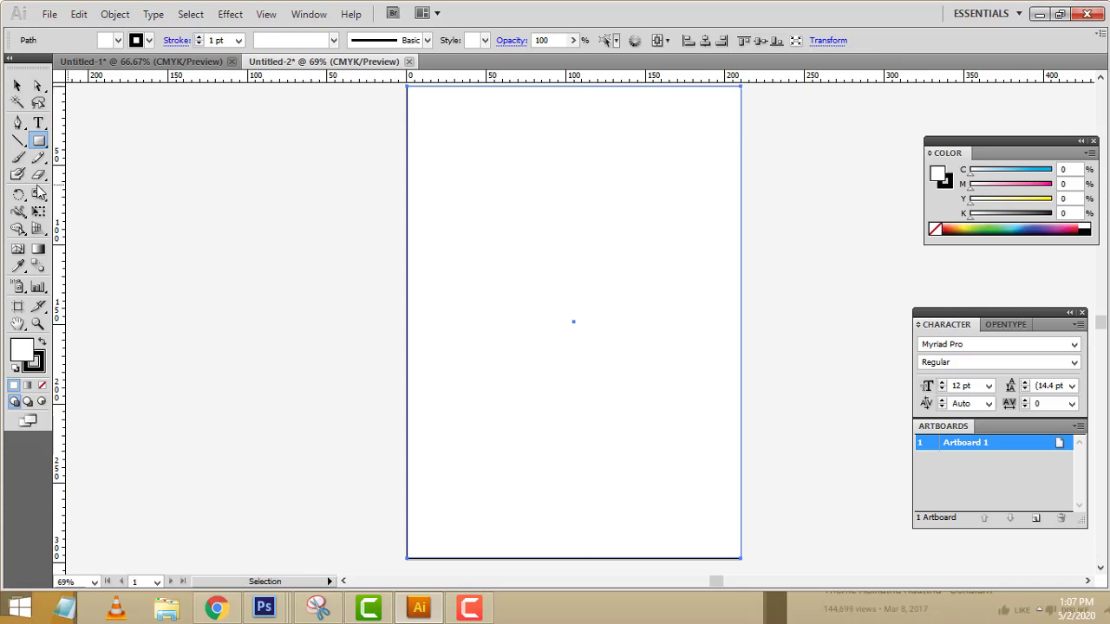
# Drag out a vertical and a horizontal guide crossing at the artboard's centre
pyautogui.click(17, 85)
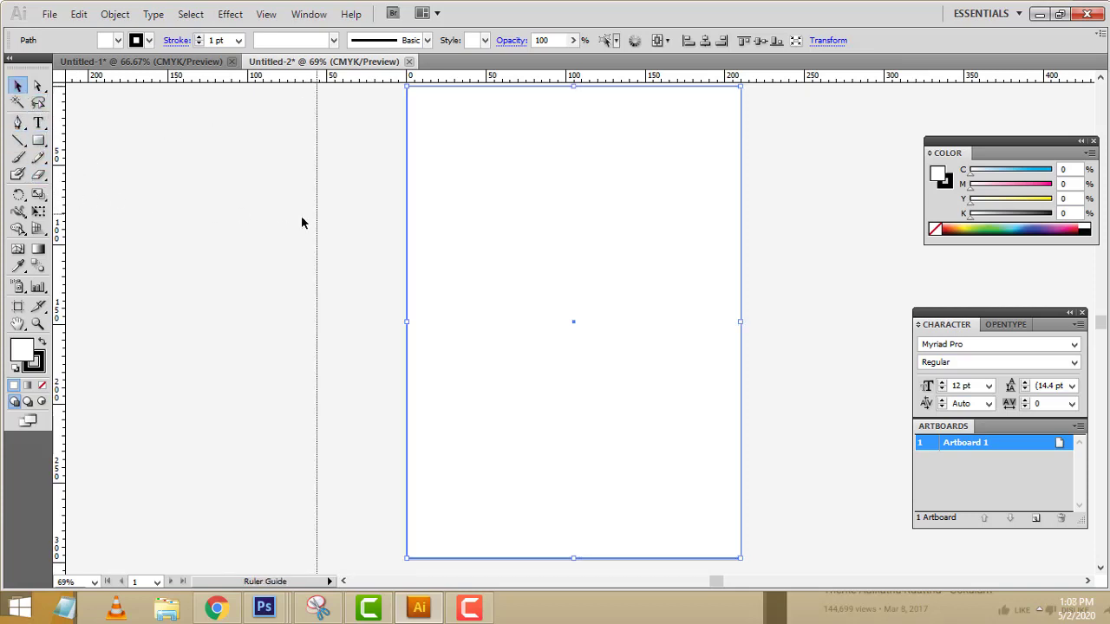
pyautogui.press('ctrl')
pyautogui.moveTo(61, 288); pyautogui.dragTo(572, 318)
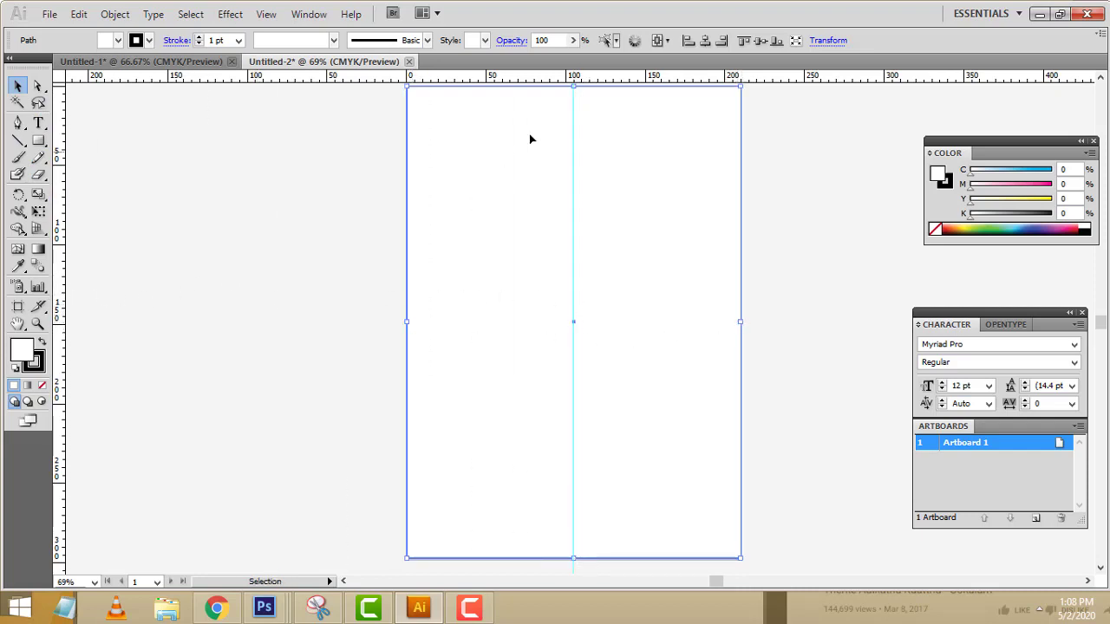
pyautogui.moveTo(555, 76); pyautogui.dragTo(631, 324)
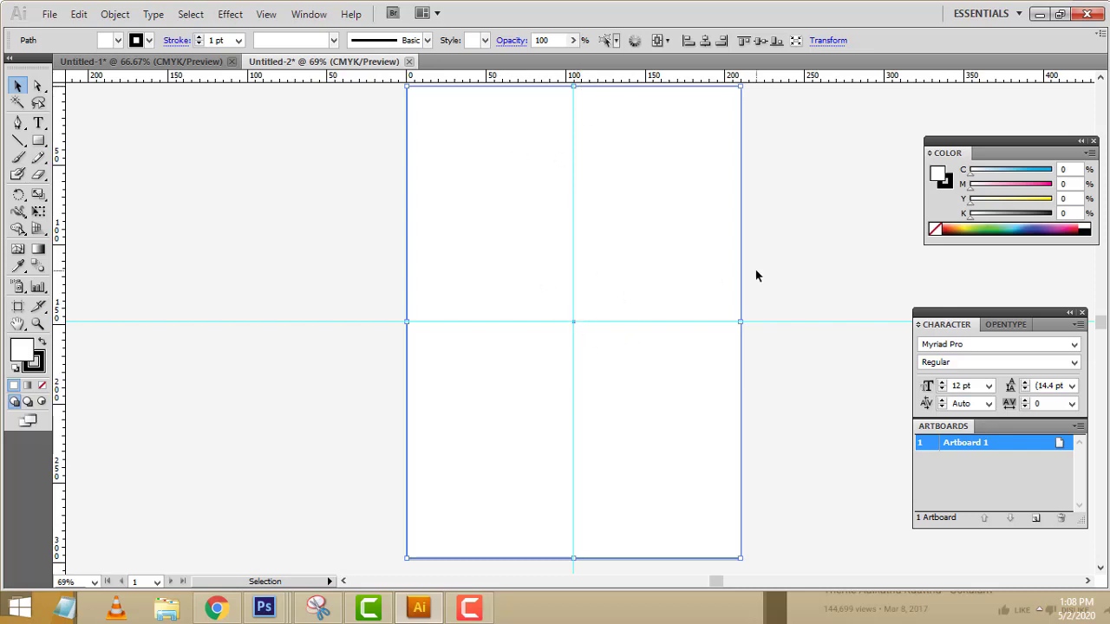
# Deselect the artboard rectangle, pan the page slightly left, and recheck the reference flyer
pyautogui.scroll(1, 756, 275)
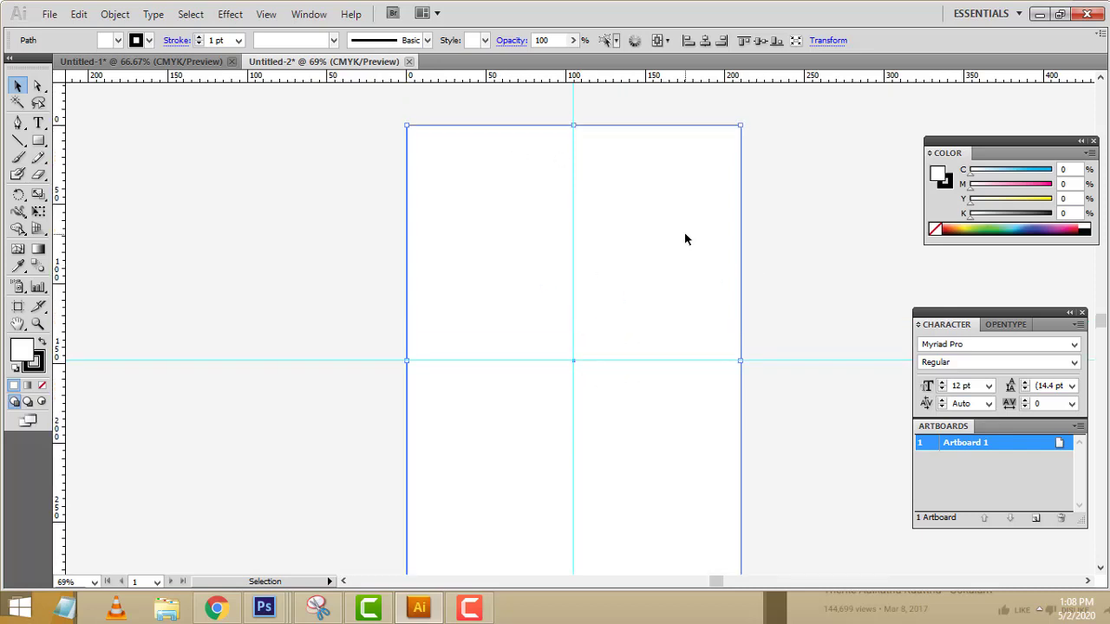
pyautogui.hotkey('ctrl', 'shift', 'a')
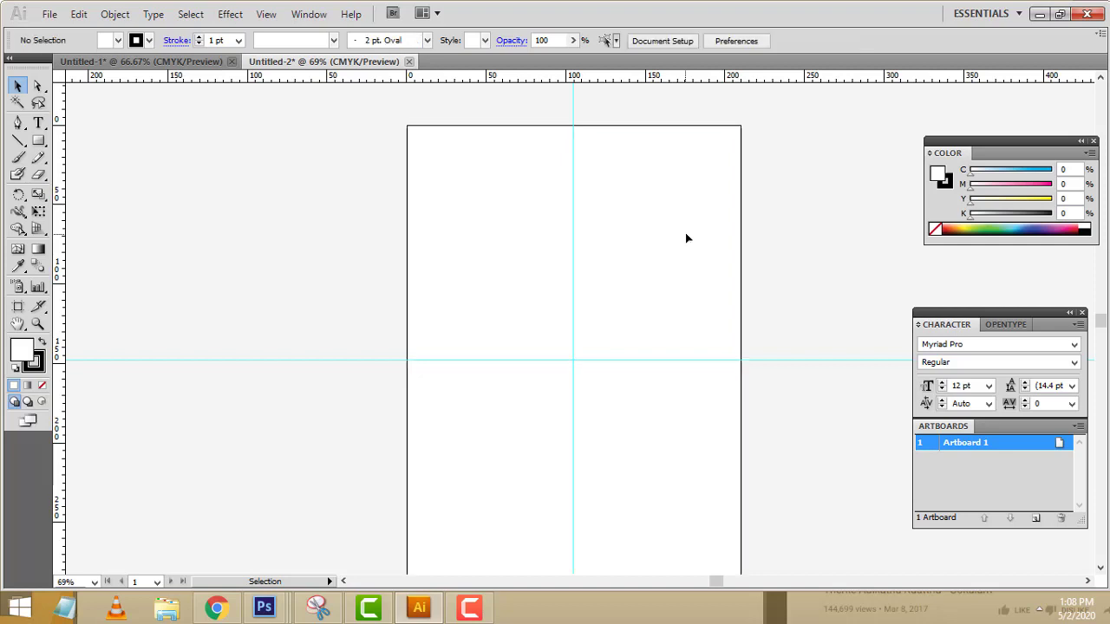
pyautogui.scroll(-1, 695, 252)
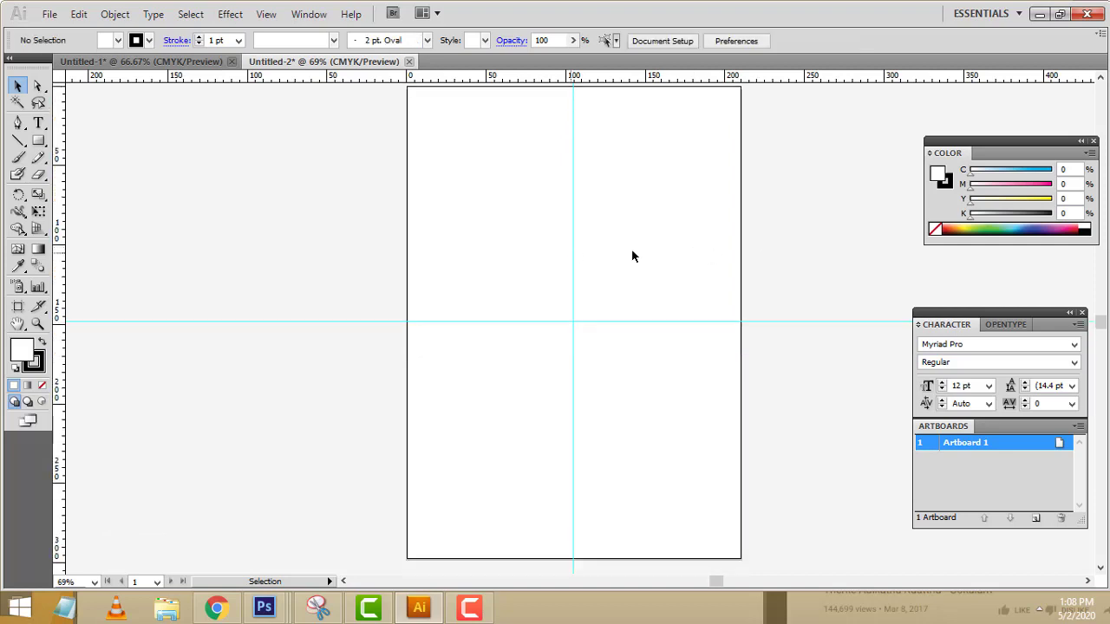
pyautogui.moveTo(659, 277); pyautogui.dragTo(602, 270)
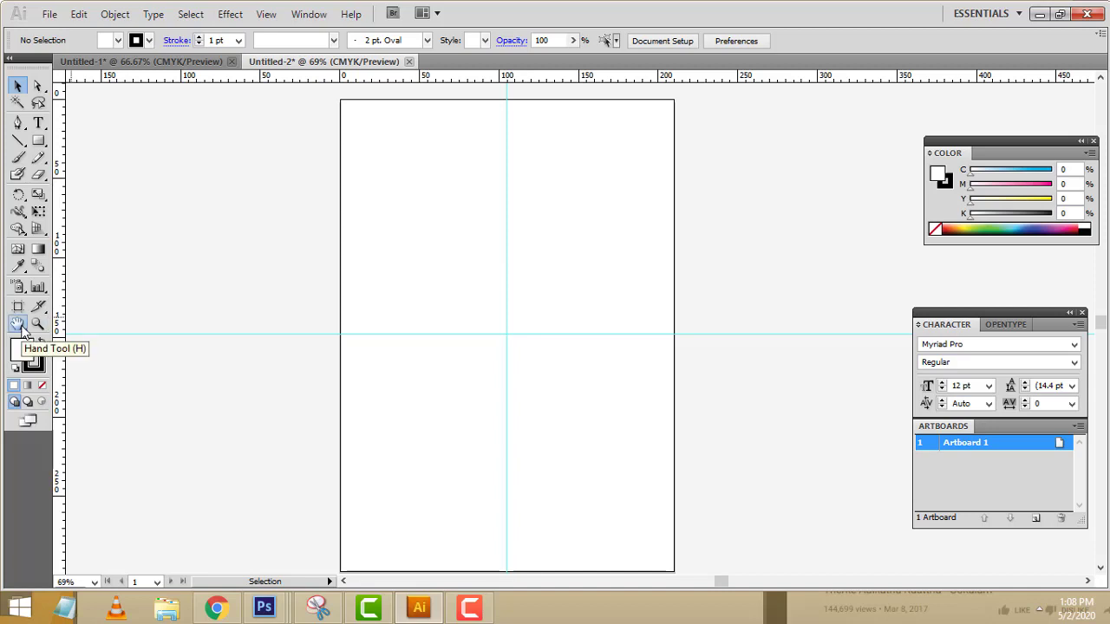
pyautogui.press('space')
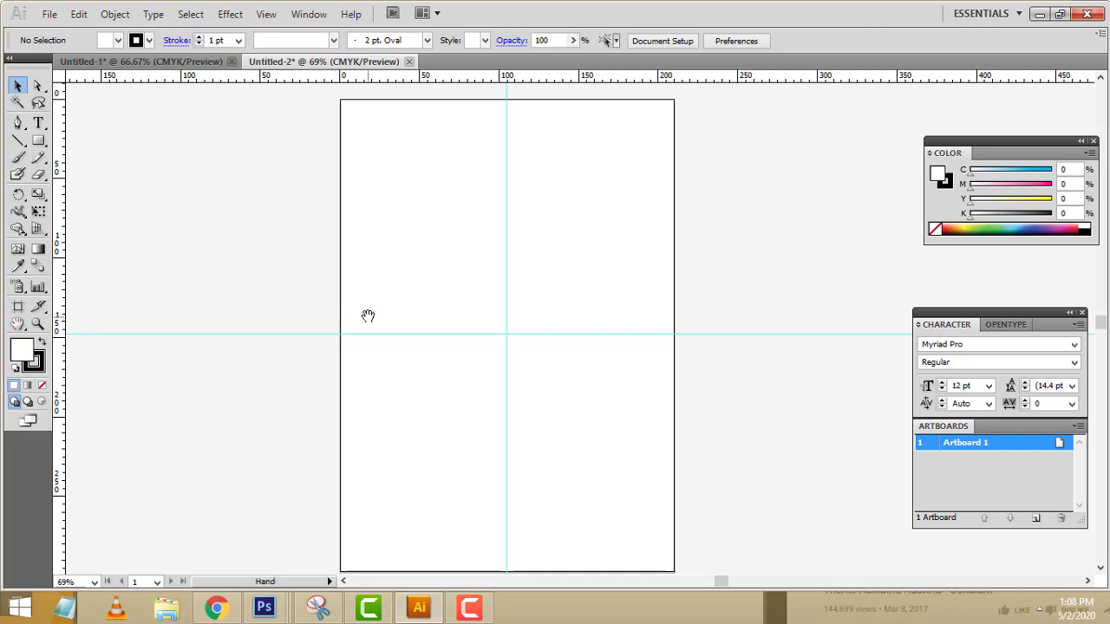
pyautogui.moveTo(367, 317); pyautogui.dragTo(457, 319)
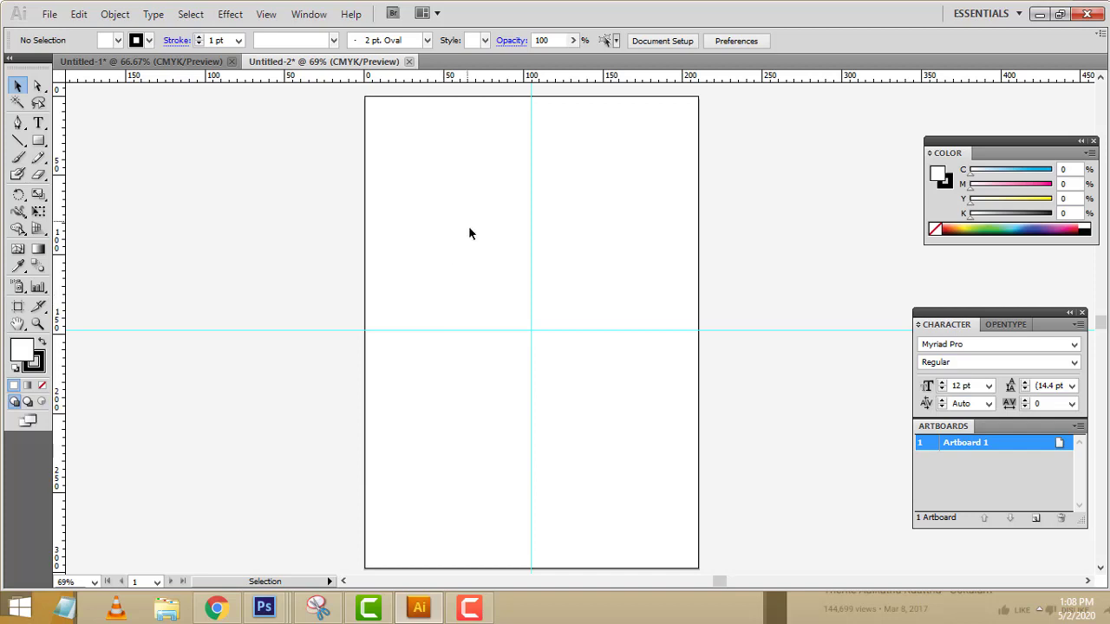
pyautogui.click(188, 68)
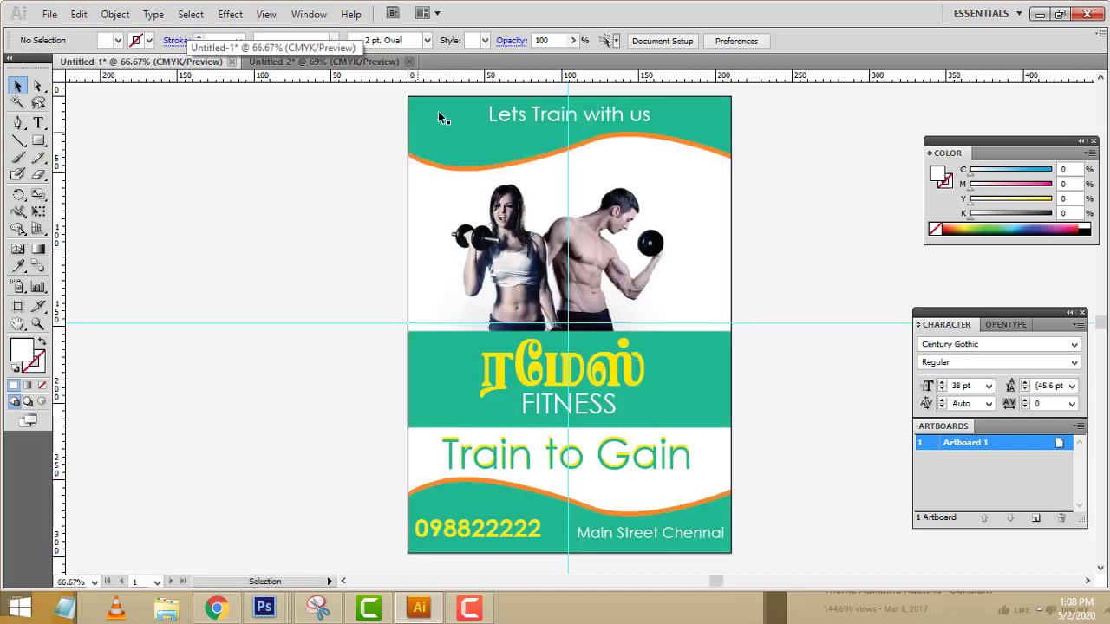
pyautogui.click(360, 64)
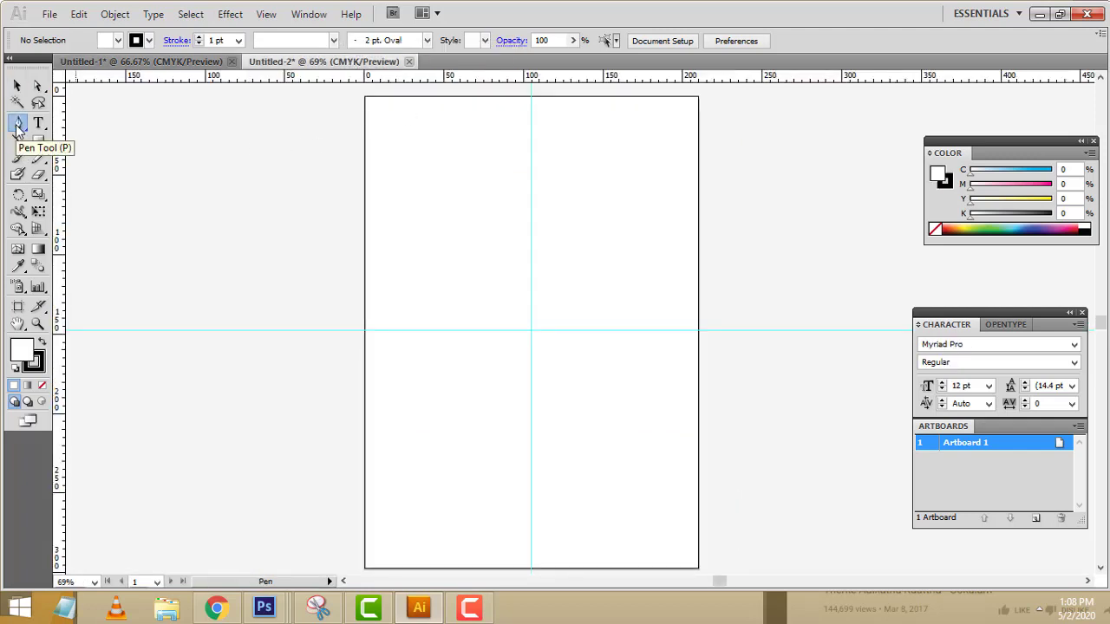
# At 100% zoom, start the pen path at the top-left and top-right corners and down the right edge
pyautogui.hotkey('ctrl', '+')
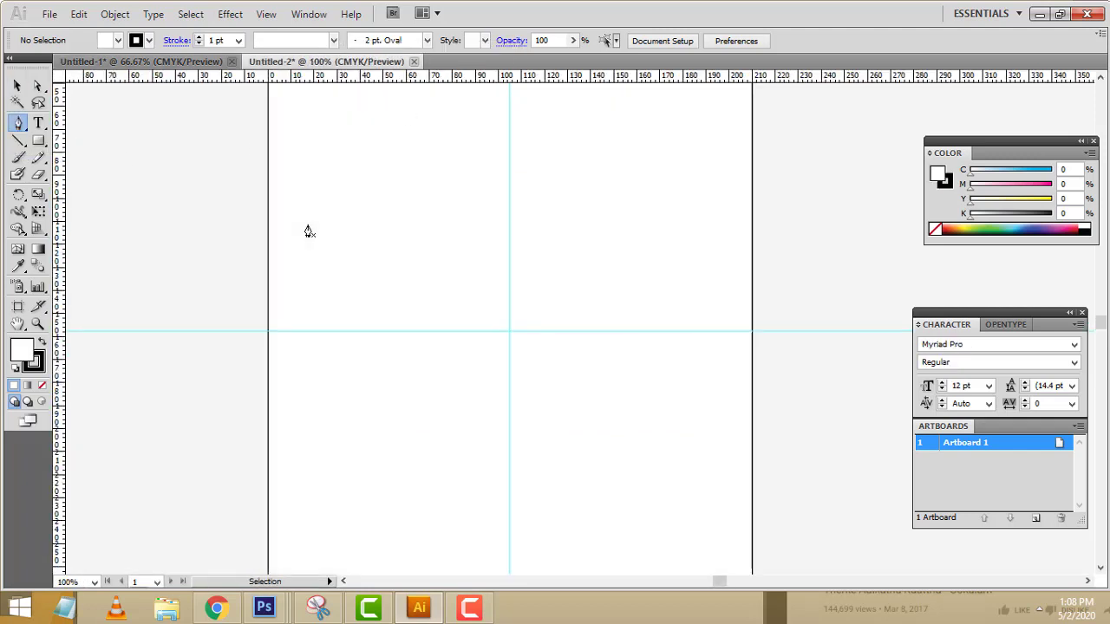
pyautogui.press('space')
pyautogui.moveTo(415, 179); pyautogui.dragTo(421, 286)
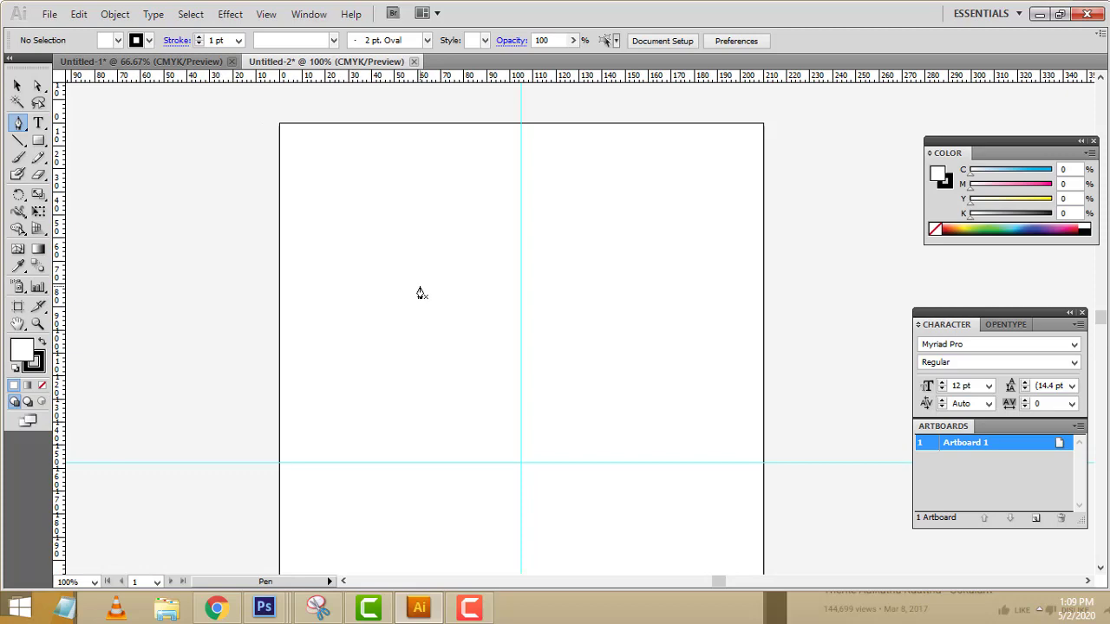
pyautogui.press('space')
pyautogui.moveTo(404, 240); pyautogui.dragTo(439, 212)
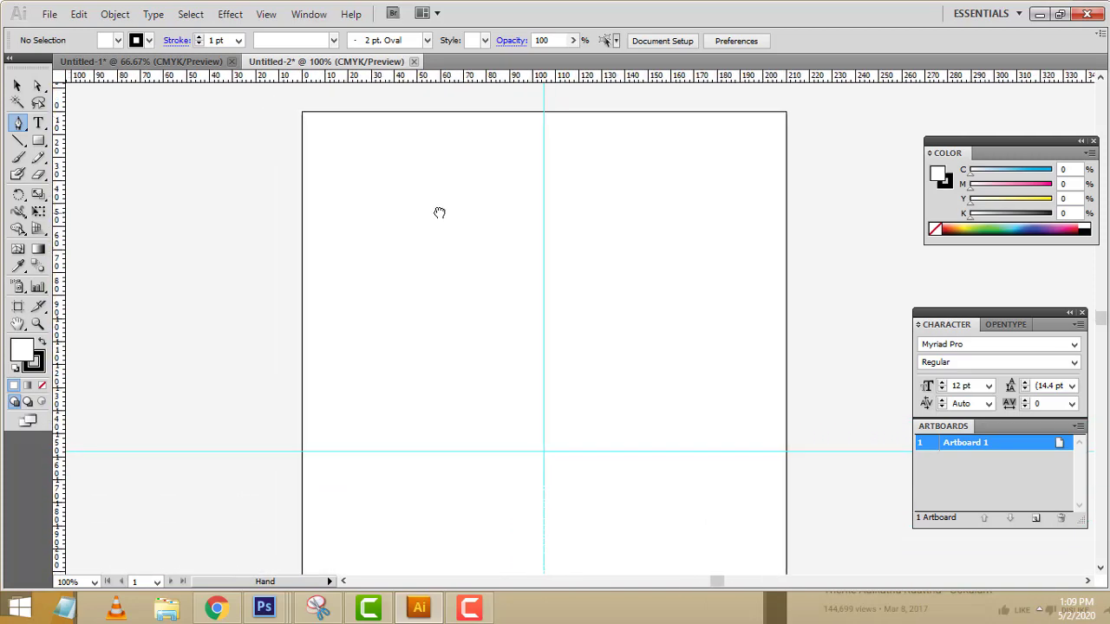
pyautogui.click(302, 112)
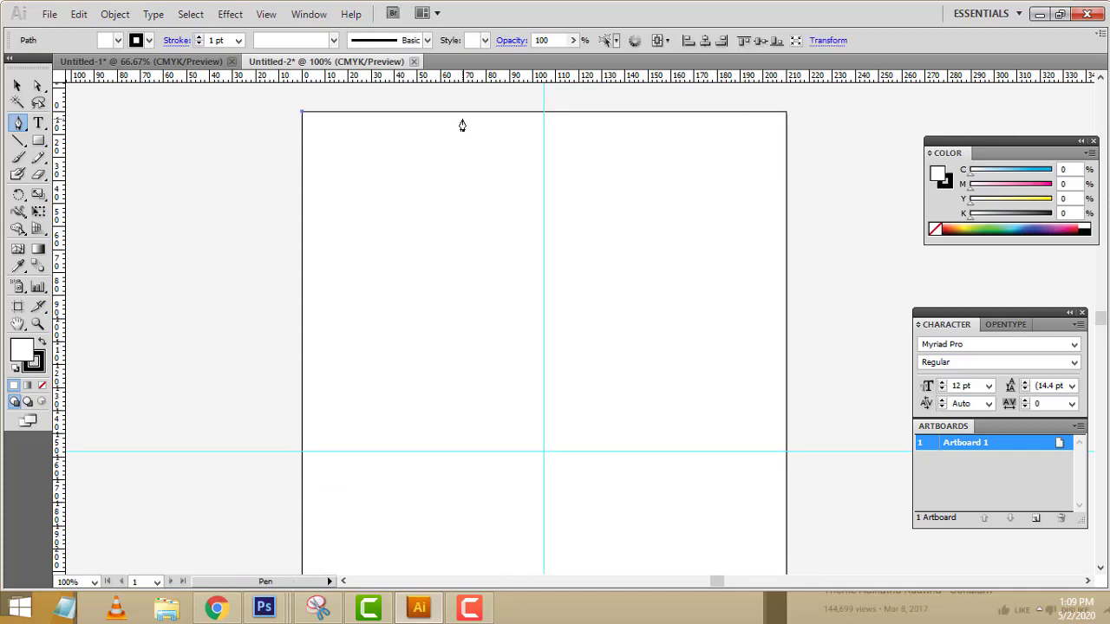
pyautogui.click(785, 112)
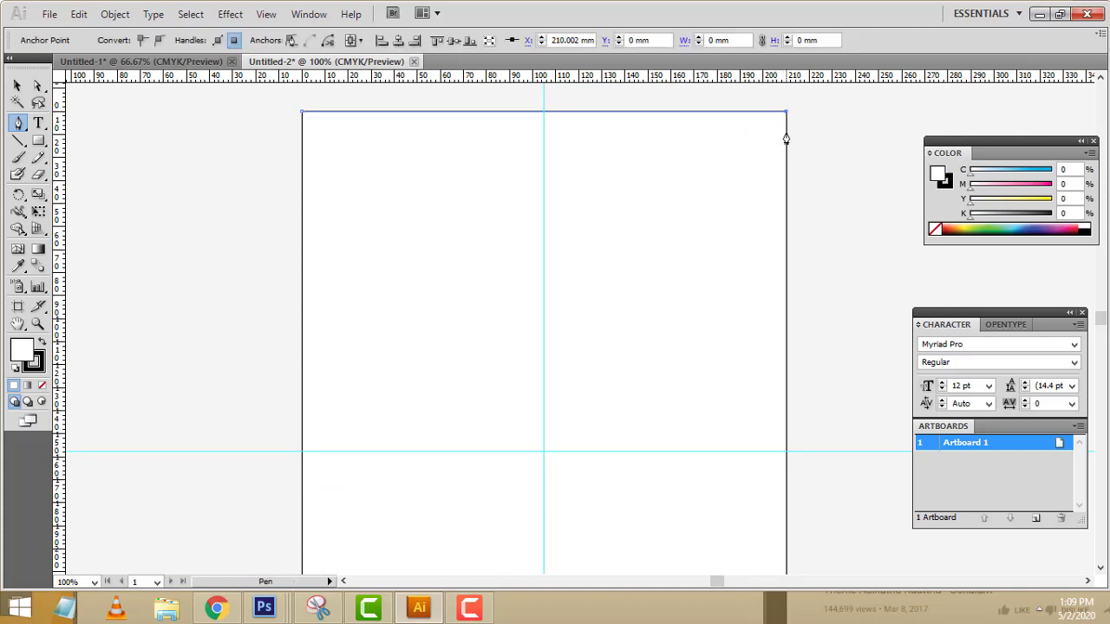
pyautogui.click(786, 191)
# Add a cornered crest near the centre guide and a smooth left dip, closing at top-left
pyautogui.moveTo(559, 147); pyautogui.dragTo(511, 166)
pyautogui.hotkey('ctrl', 'z')
pyautogui.moveTo(572, 163); pyautogui.dragTo(544, 173)
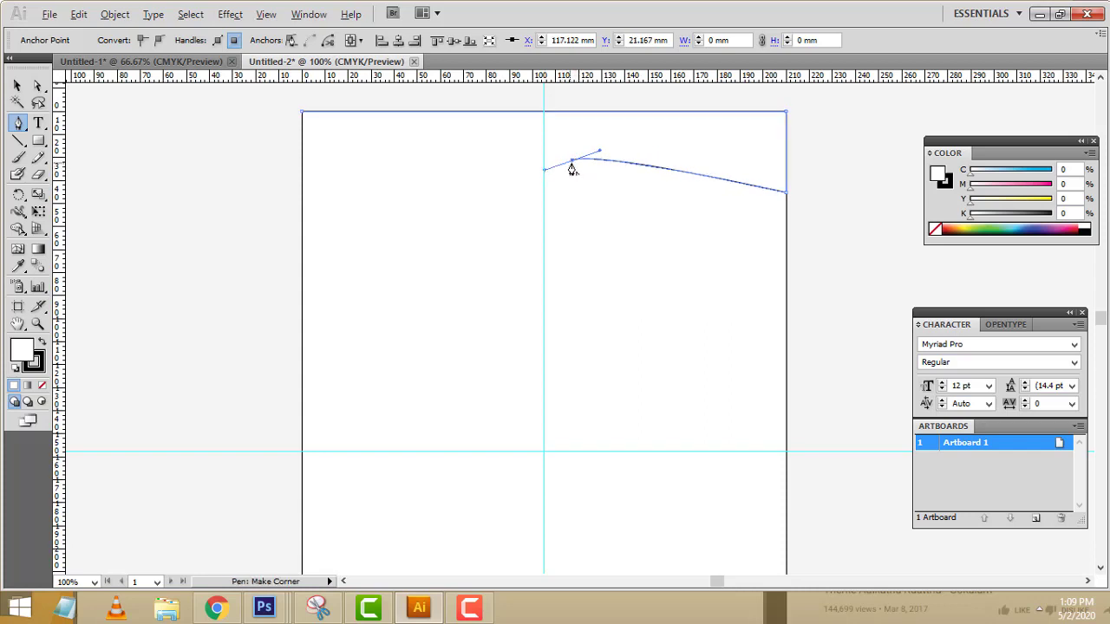
pyautogui.press('alt')
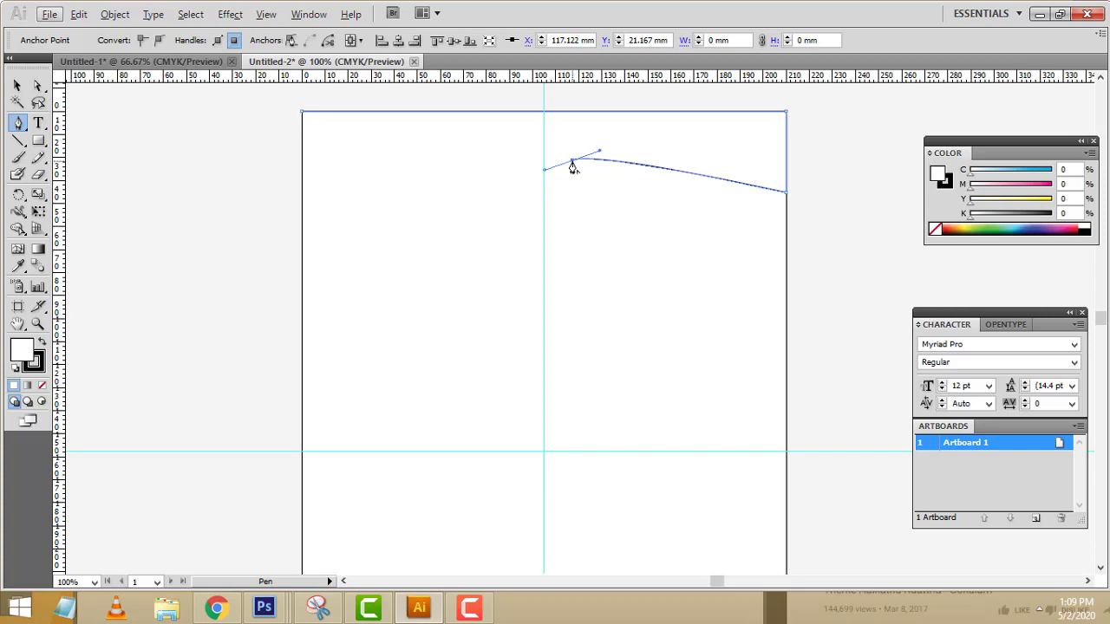
pyautogui.click(572, 167)
pyautogui.moveTo(388, 212); pyautogui.dragTo(324, 199)
pyautogui.click(301, 187)
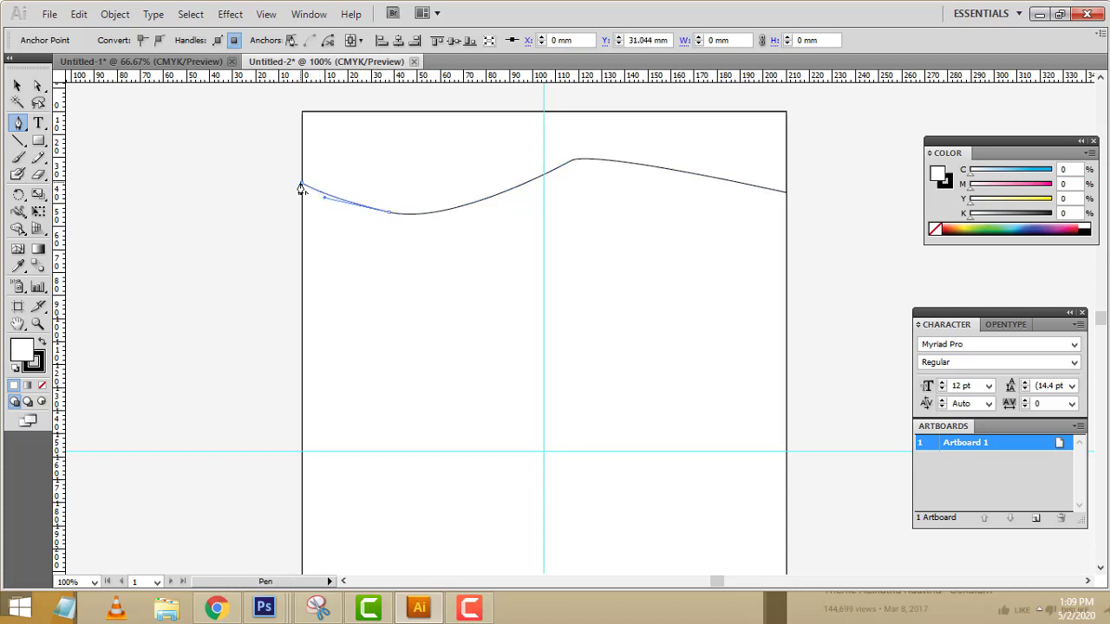
pyautogui.click(301, 112)
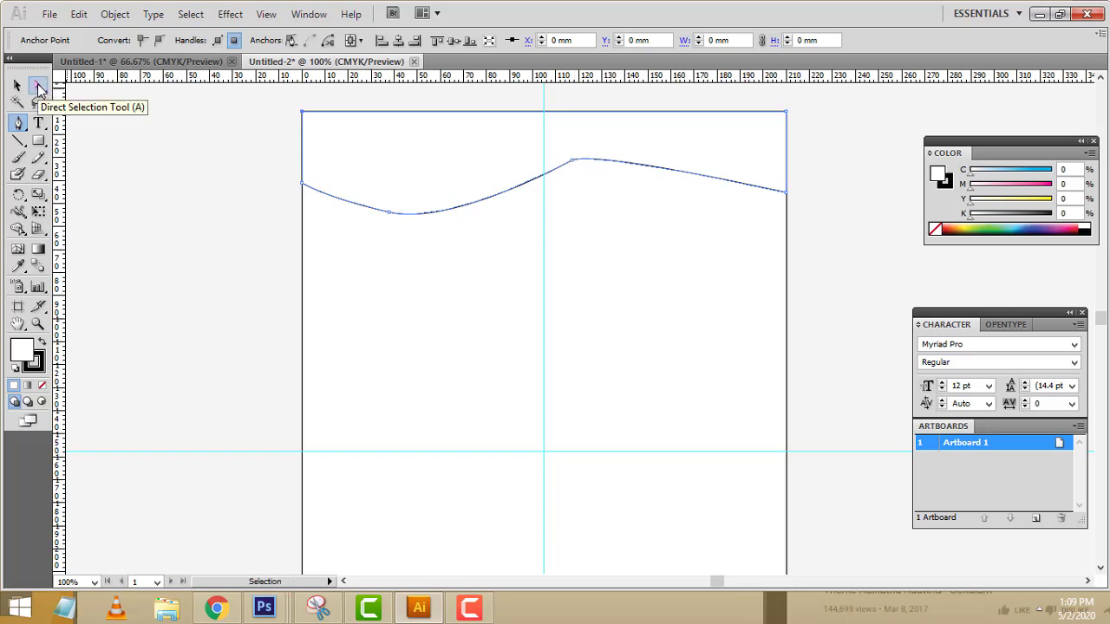
# With Direct Selection, zoom in and select the wave's crest and top anchor points
pyautogui.click(39, 88)
pyautogui.click(573, 161)
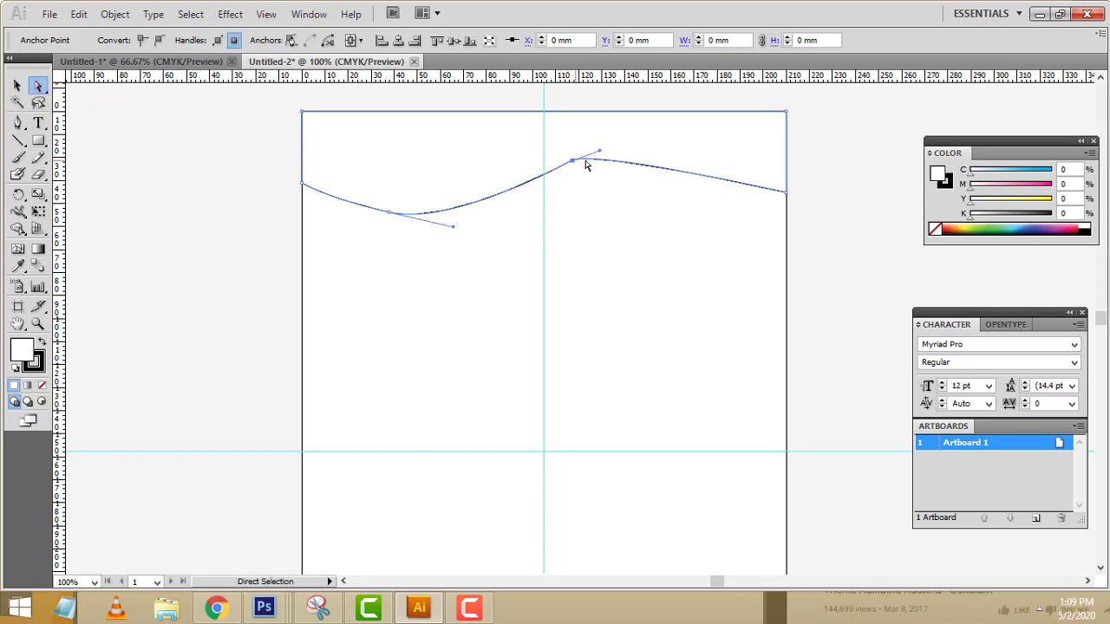
pyautogui.moveTo(597, 156); pyautogui.dragTo(600, 156)
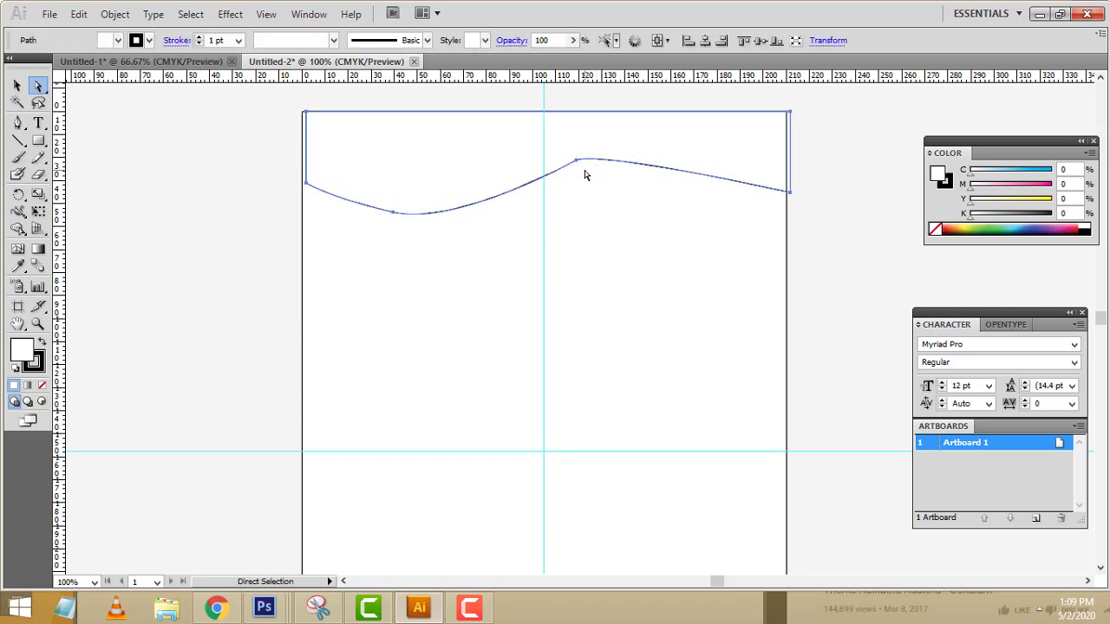
pyautogui.hotkey('ctrl', 'z')
pyautogui.hotkey('ctrl', 'z')
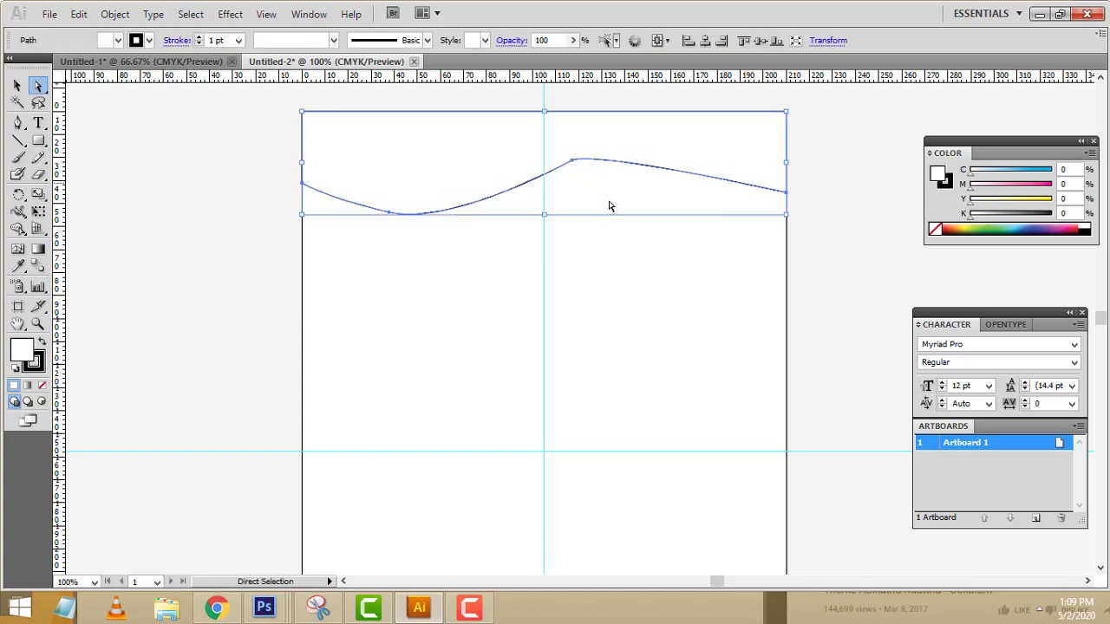
pyautogui.moveTo(600, 209); pyautogui.dragTo(619, 154)
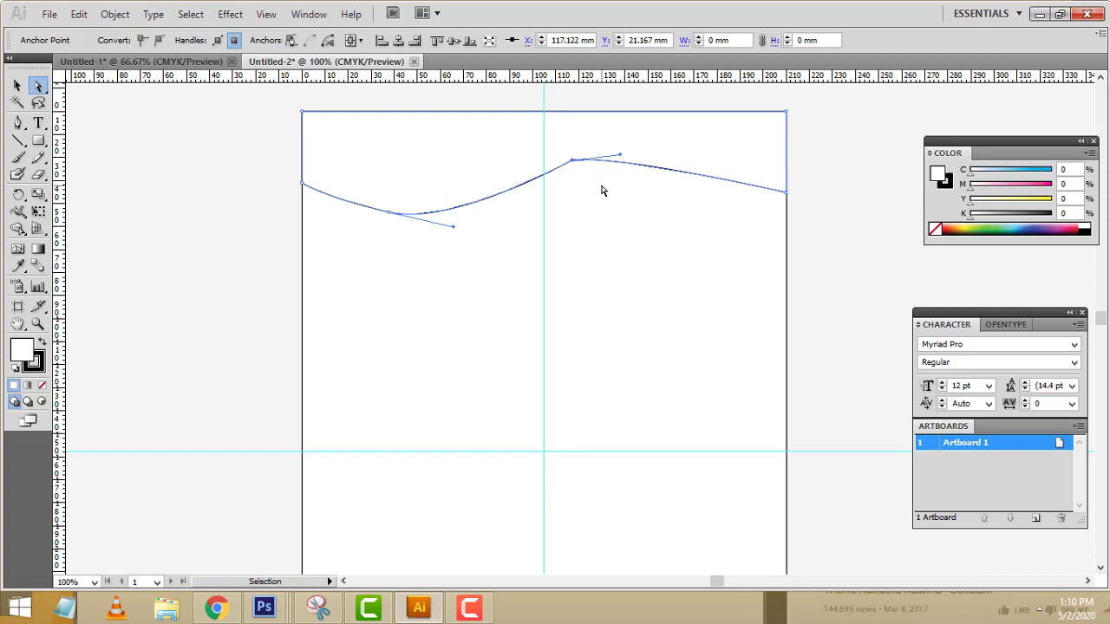
pyautogui.hotkey('ctrl', '=')
pyautogui.moveTo(602, 191); pyautogui.dragTo(597, 333)
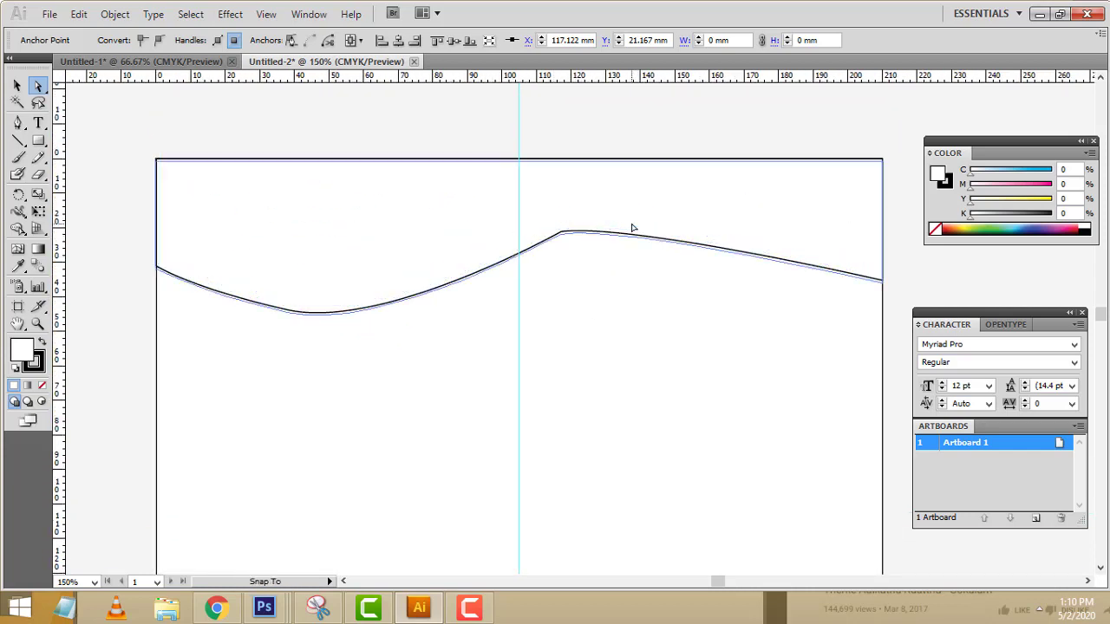
pyautogui.click(602, 303)
pyautogui.moveTo(585, 283); pyautogui.dragTo(592, 251)
pyautogui.click(560, 241)
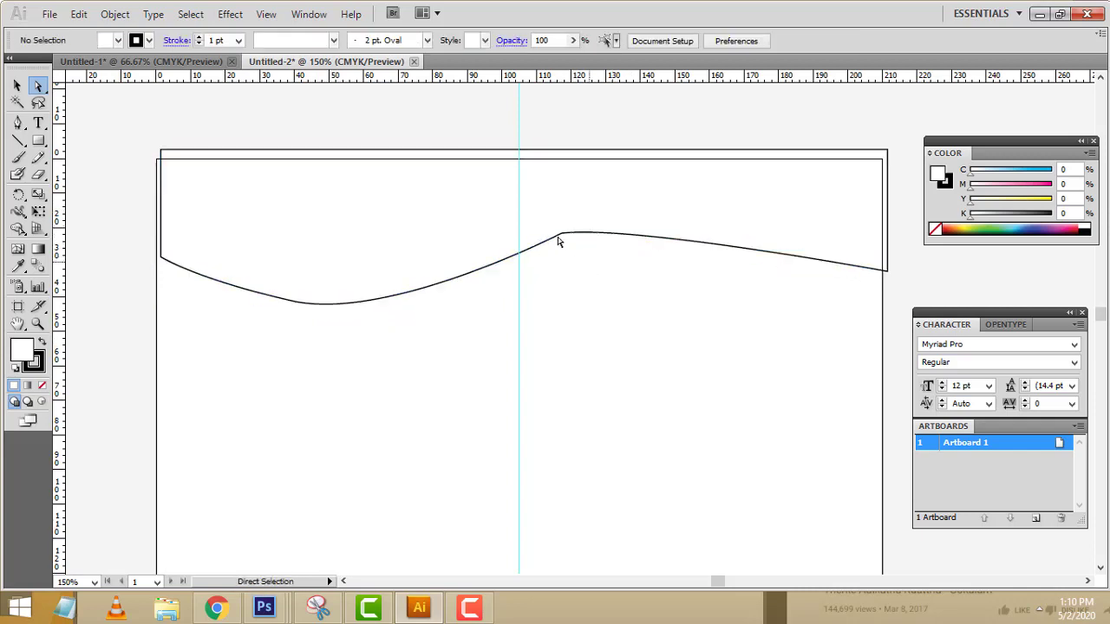
pyautogui.click(562, 235)
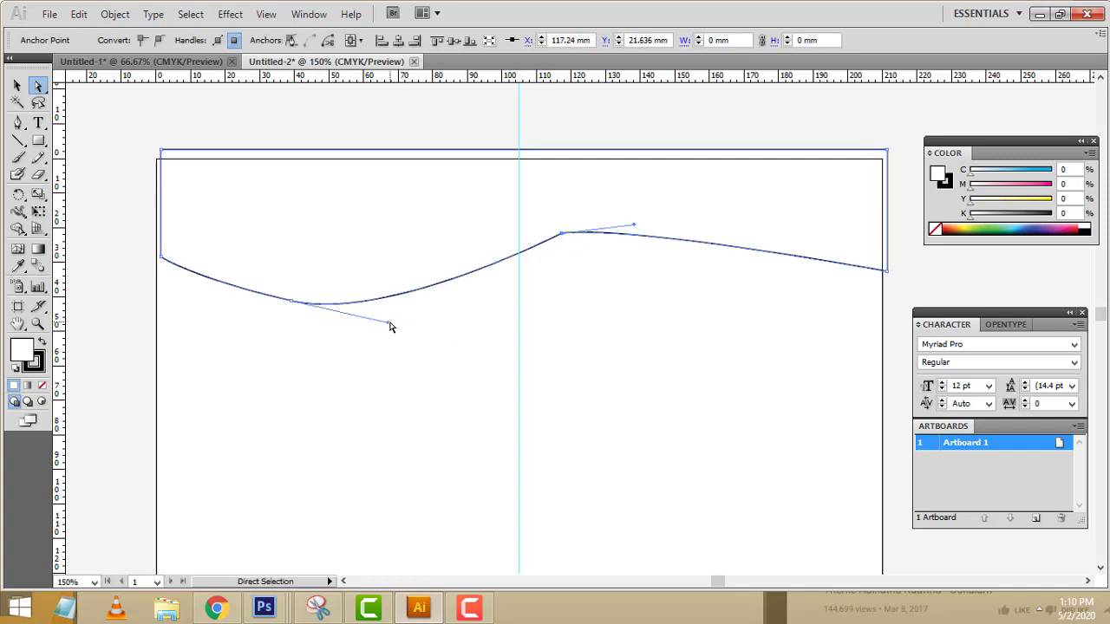
# Drag anchors and handles so the curve dips on the left and crests right of centre
pyautogui.moveTo(389, 322); pyautogui.dragTo(406, 309)
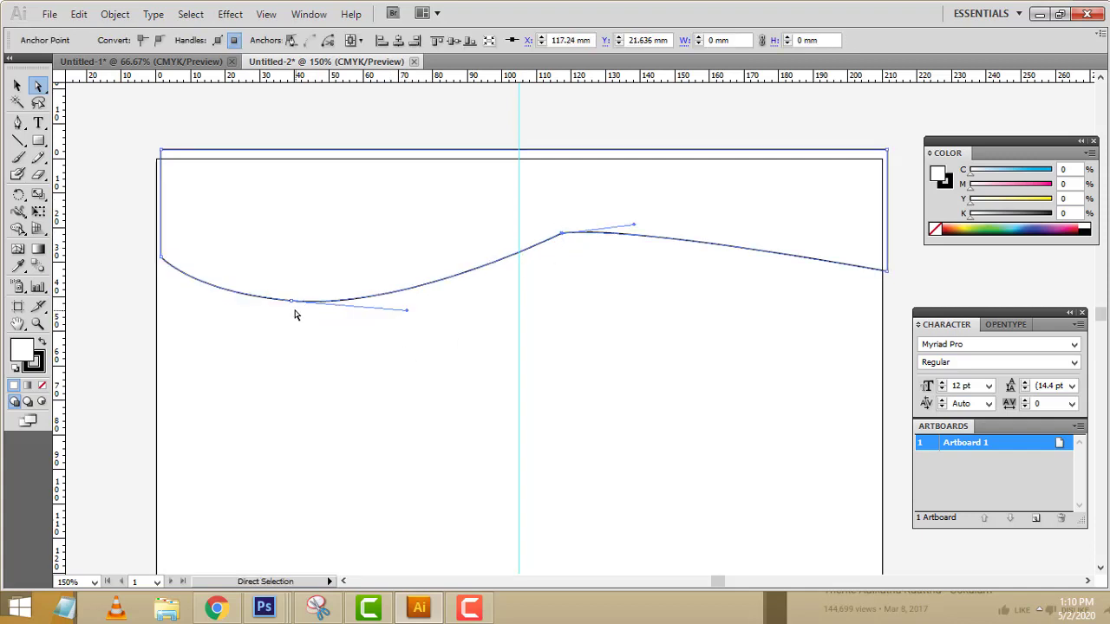
pyautogui.moveTo(295, 306); pyautogui.dragTo(268, 310)
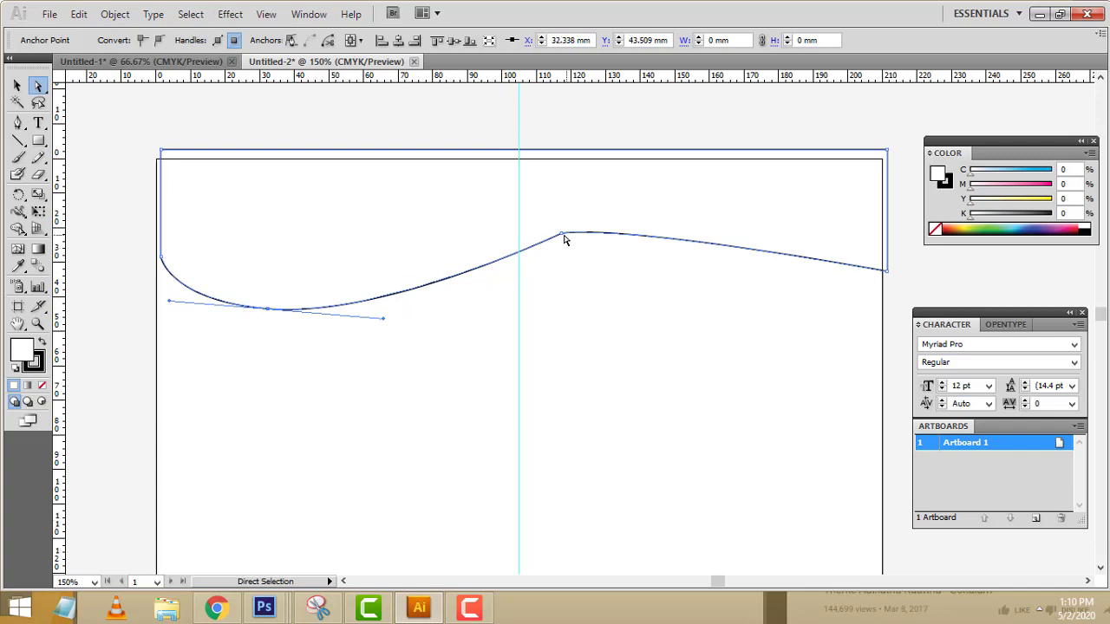
pyautogui.moveTo(565, 240); pyautogui.dragTo(595, 253)
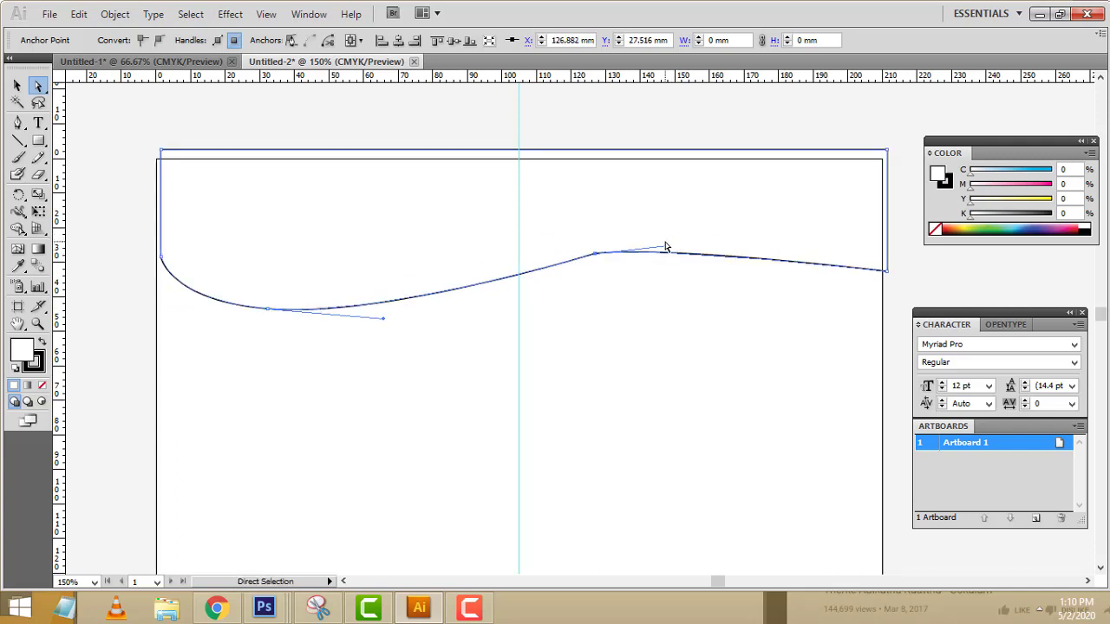
pyautogui.moveTo(667, 250); pyautogui.dragTo(670, 217)
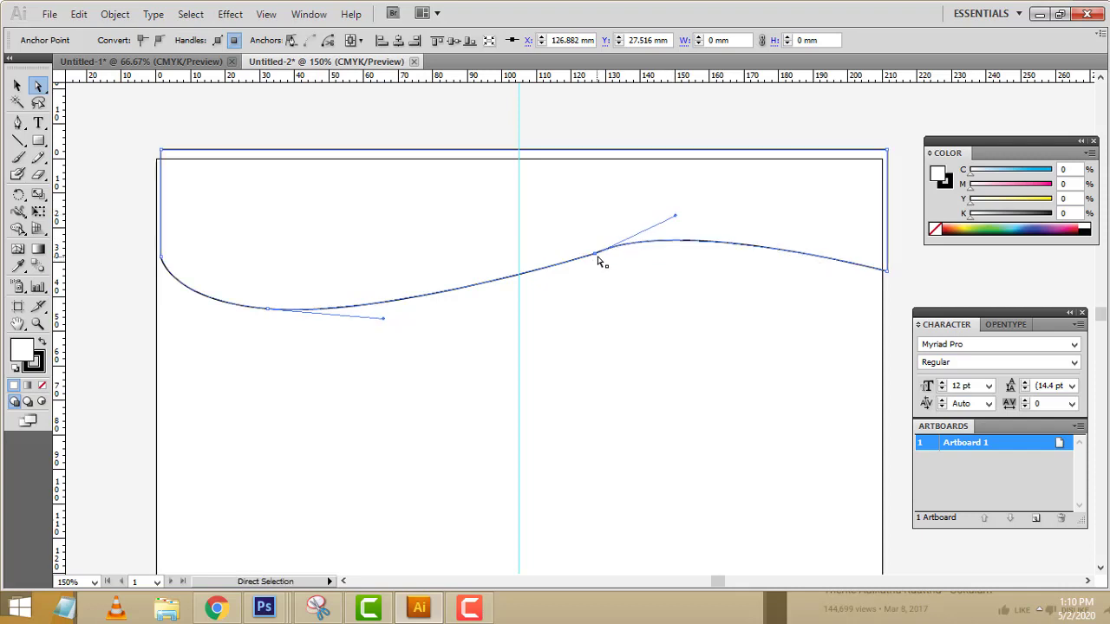
pyautogui.moveTo(595, 255); pyautogui.dragTo(575, 257)
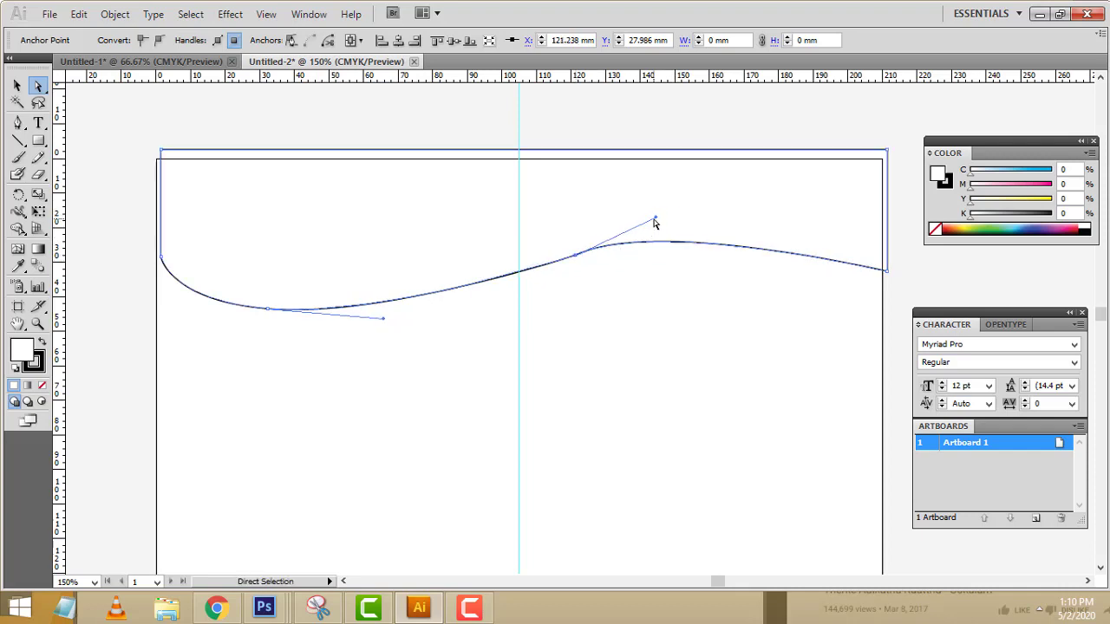
# Move the wave path down and stretch its left and right edges to the artboard edges
pyautogui.scroll(1, 837, 224)
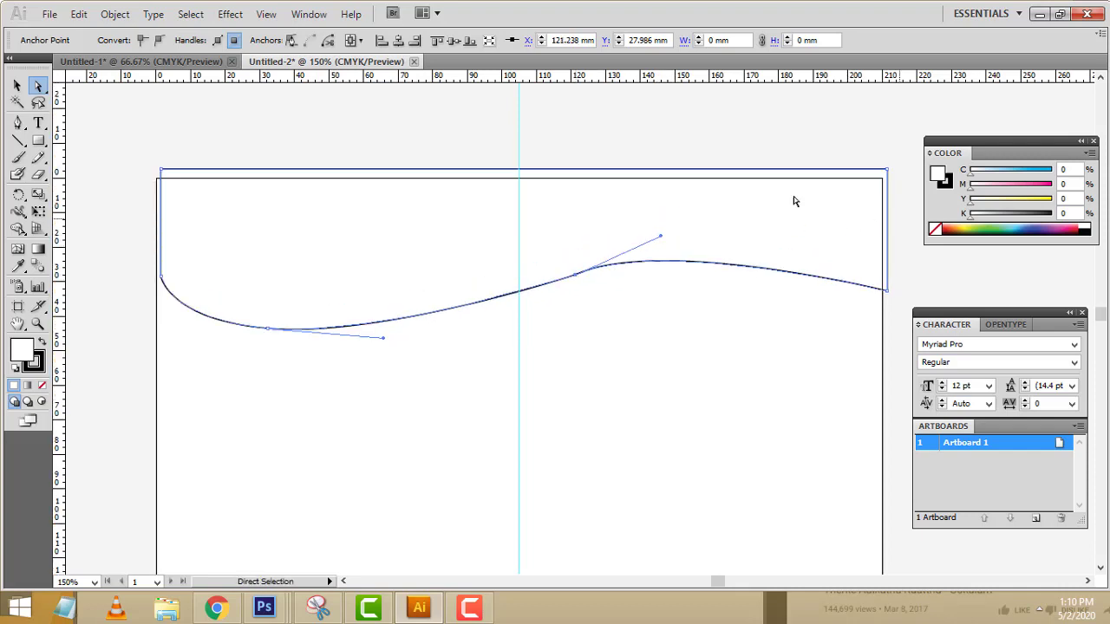
pyautogui.click(17, 85)
pyautogui.moveTo(191, 171); pyautogui.dragTo(186, 189)
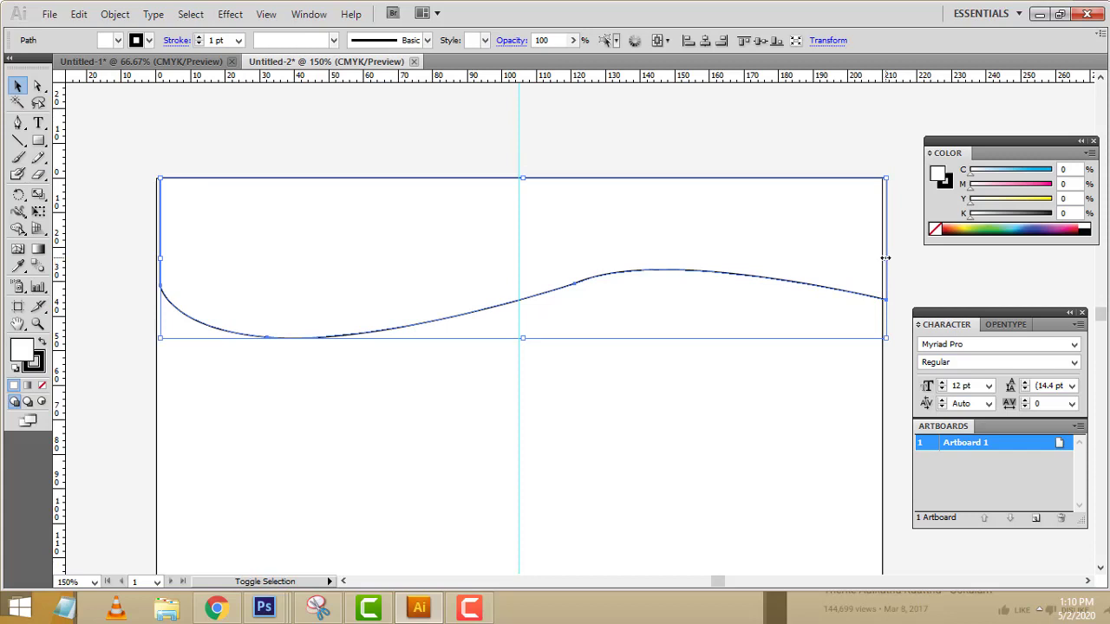
pyautogui.moveTo(885, 258); pyautogui.dragTo(883, 258)
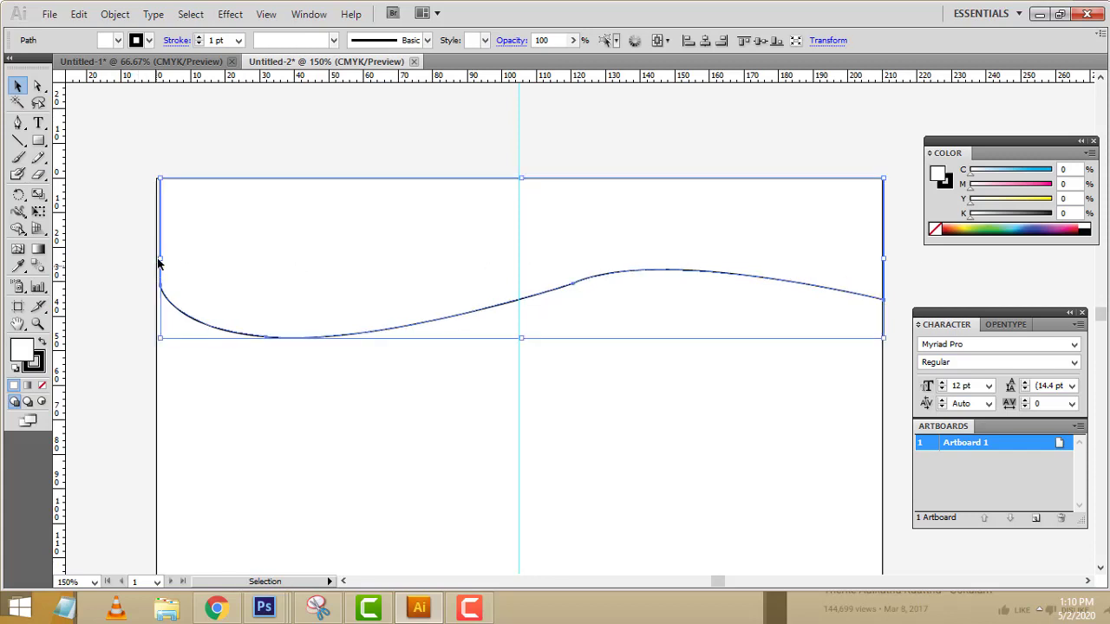
pyautogui.moveTo(158, 259); pyautogui.dragTo(153, 257)
pyautogui.click(245, 144)
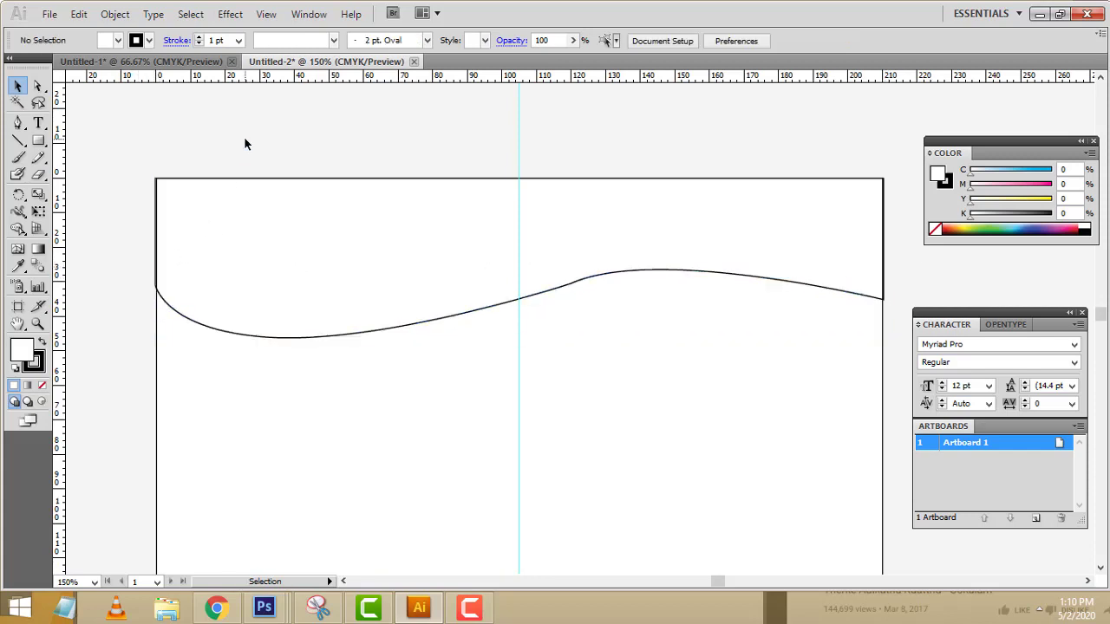
pyautogui.scroll(-2, 245, 144)
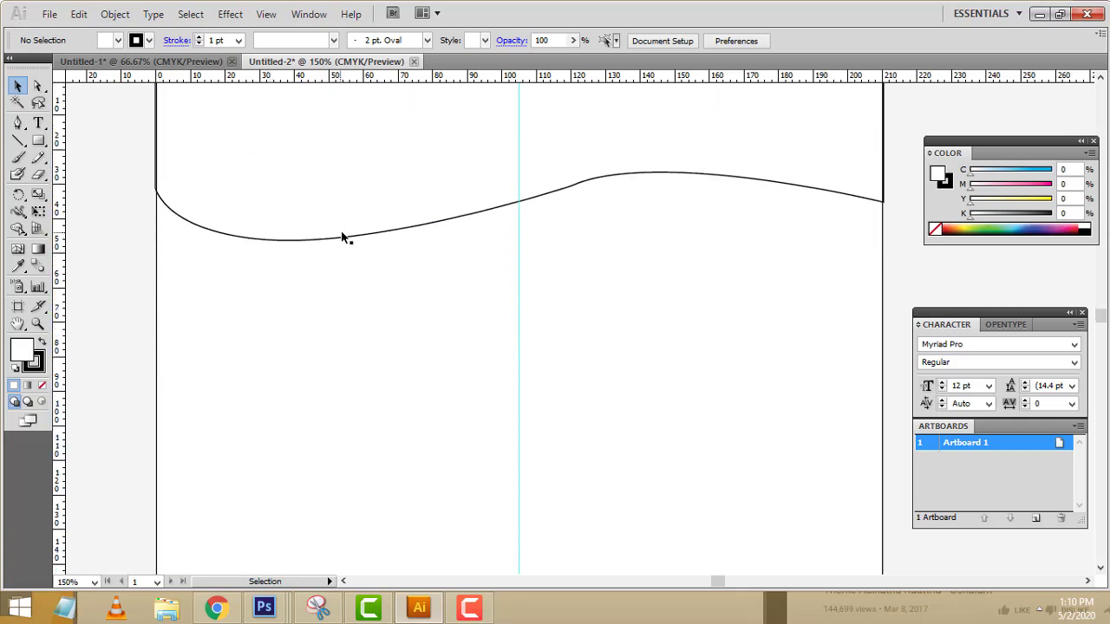
pyautogui.scroll(2, 345, 238)
pyautogui.click(610, 256)
pyautogui.click(544, 390)
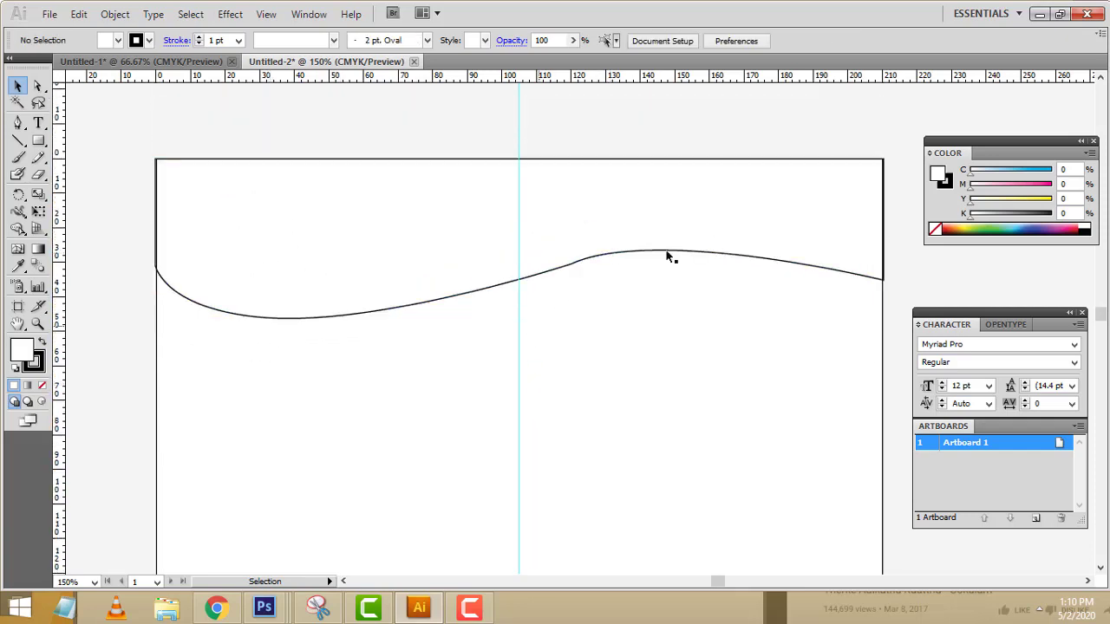
pyautogui.hotkey('ctrl', '-')
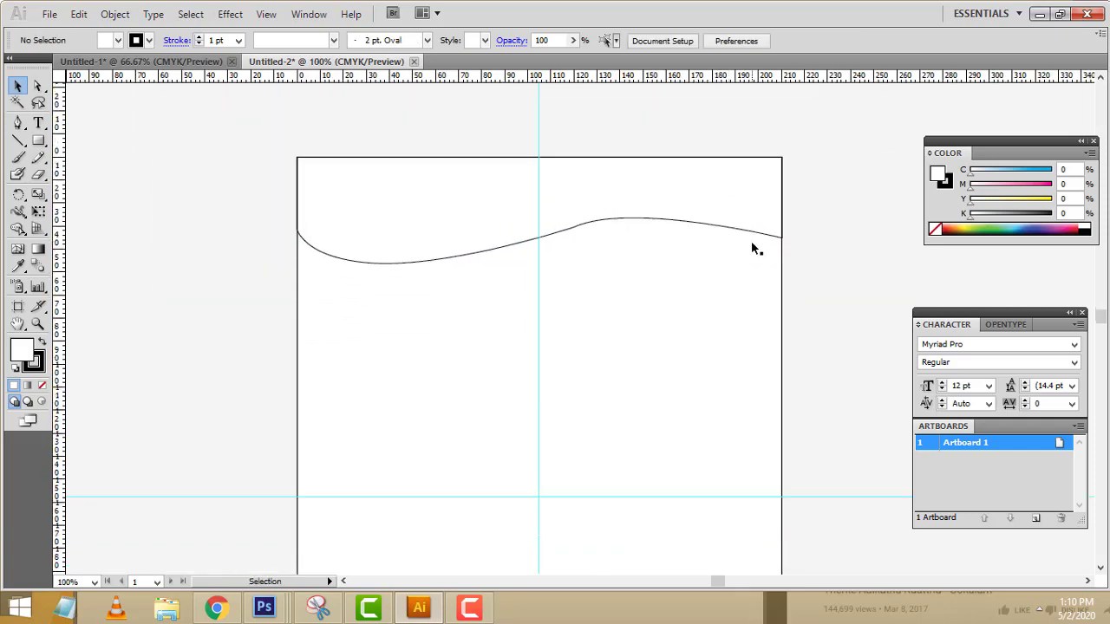
# Select the wave header and set its stroke to None in the Control bar
pyautogui.click(571, 232)
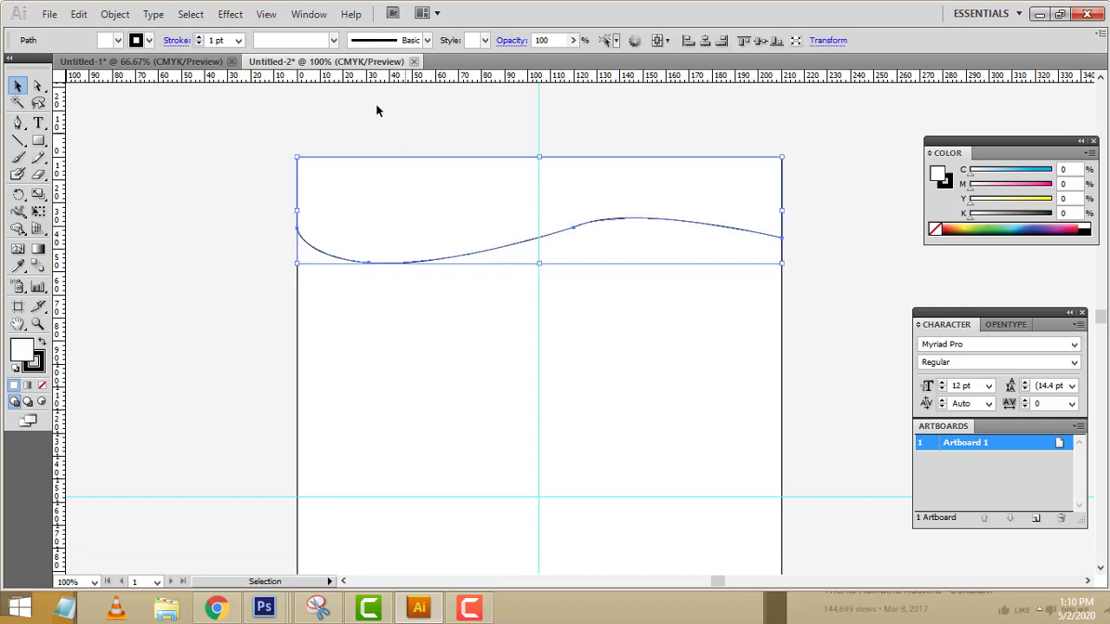
pyautogui.click(167, 63)
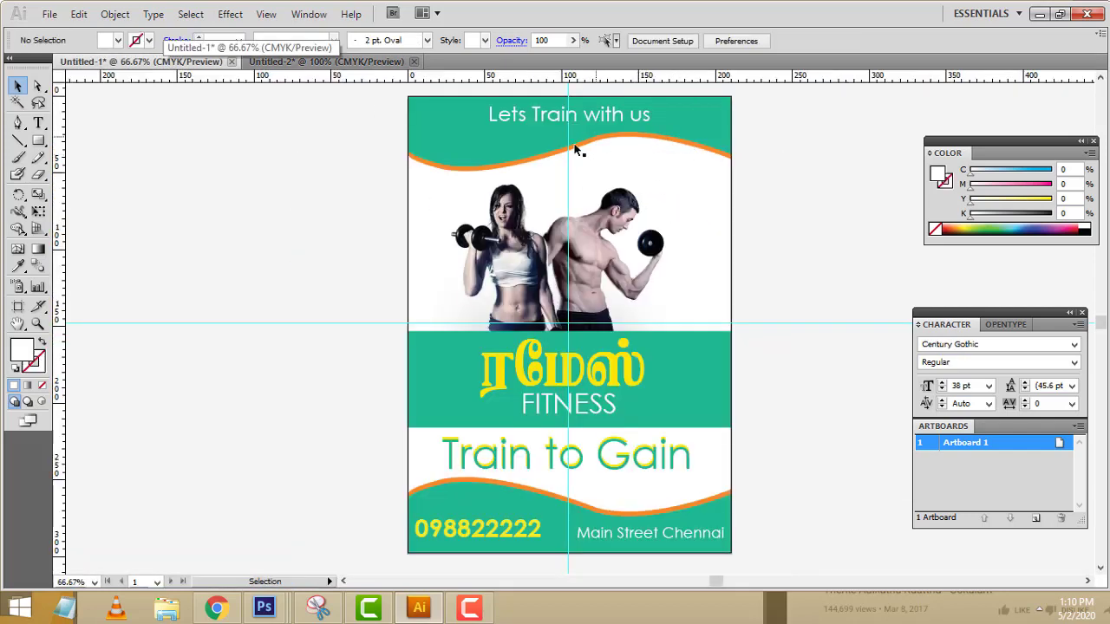
pyautogui.click(325, 64)
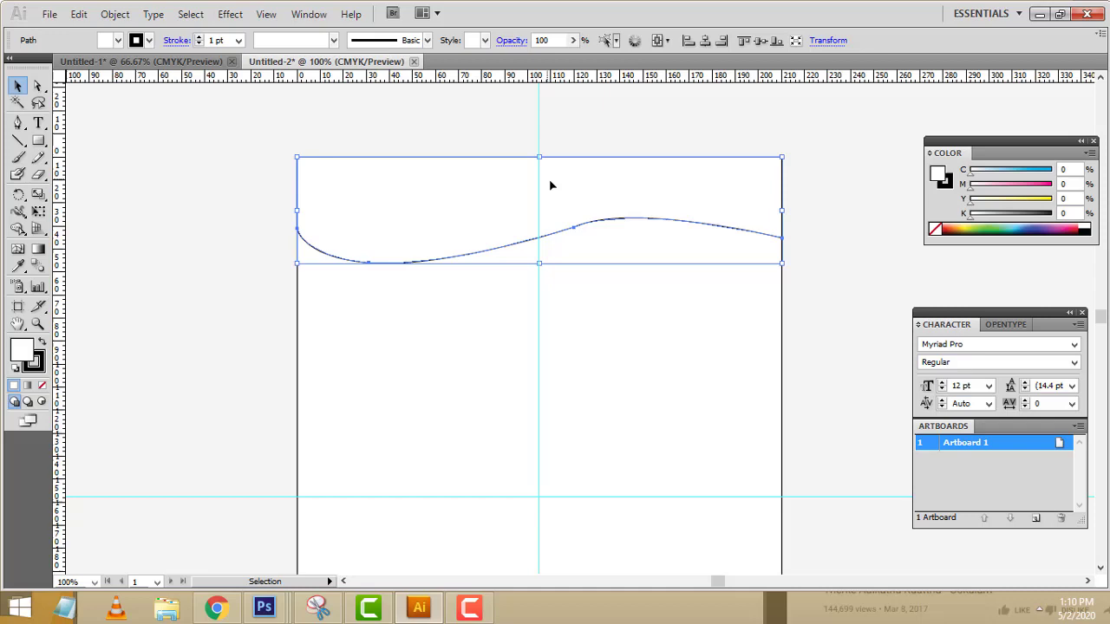
pyautogui.click(756, 136)
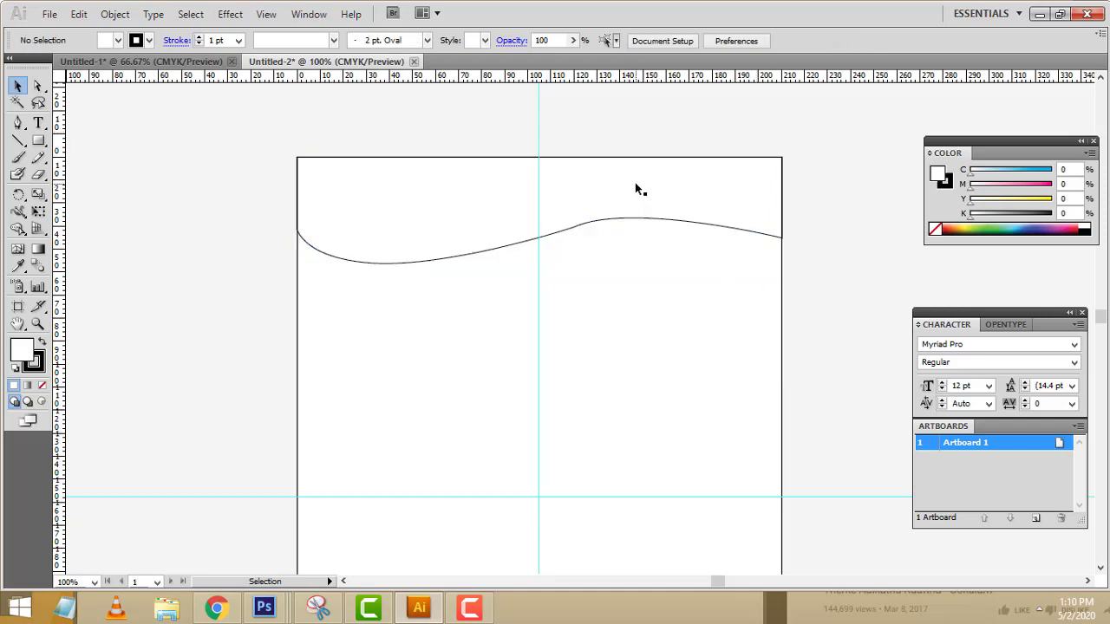
pyautogui.hotkey('ctrl', 'a')
pyautogui.click(238, 41)
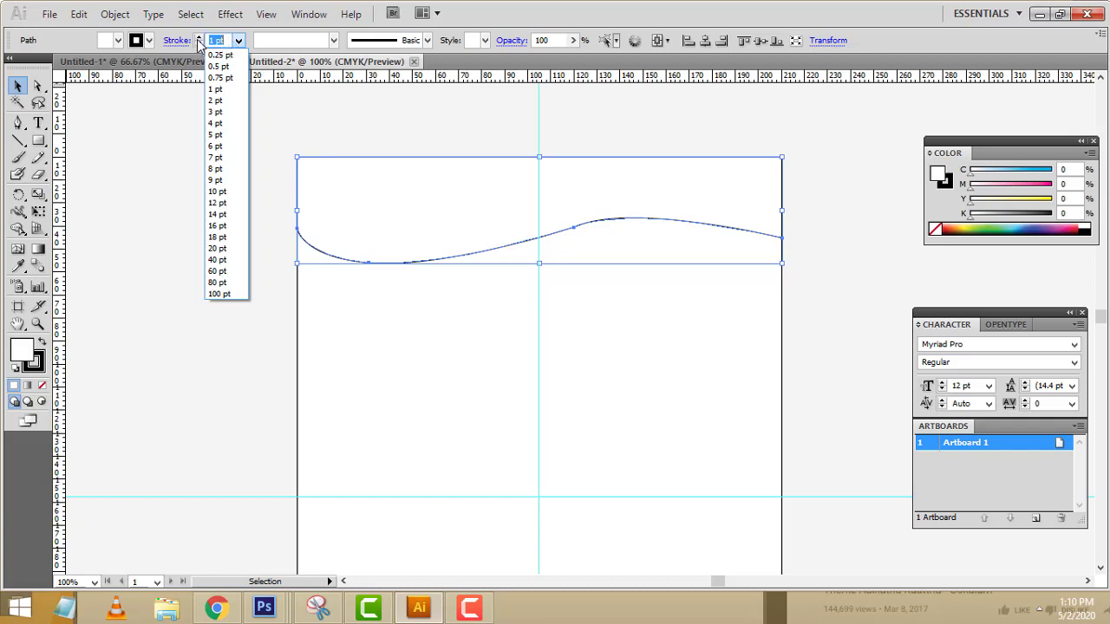
pyautogui.click(199, 44)
pyautogui.click(199, 44)
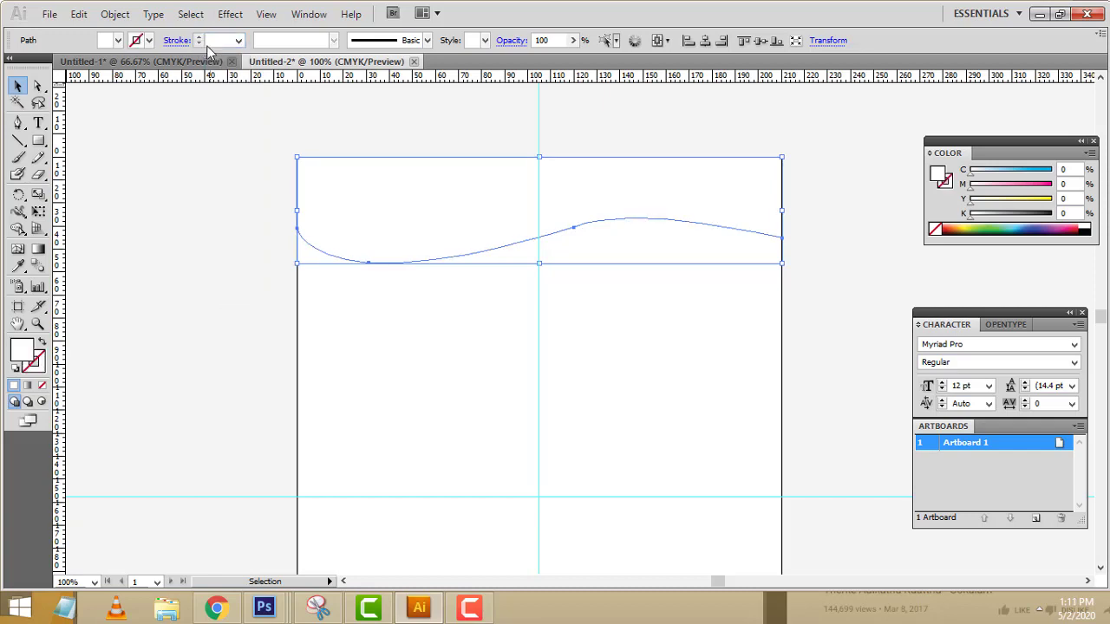
# Fill the wave shape with green
pyautogui.click(22, 352)
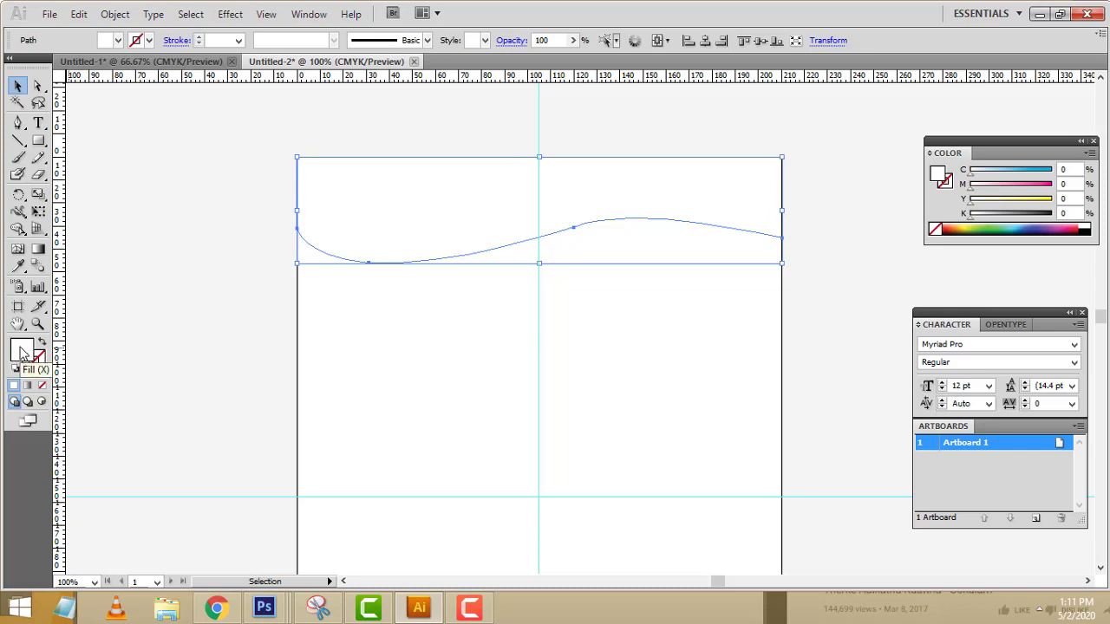
pyautogui.click(994, 227)
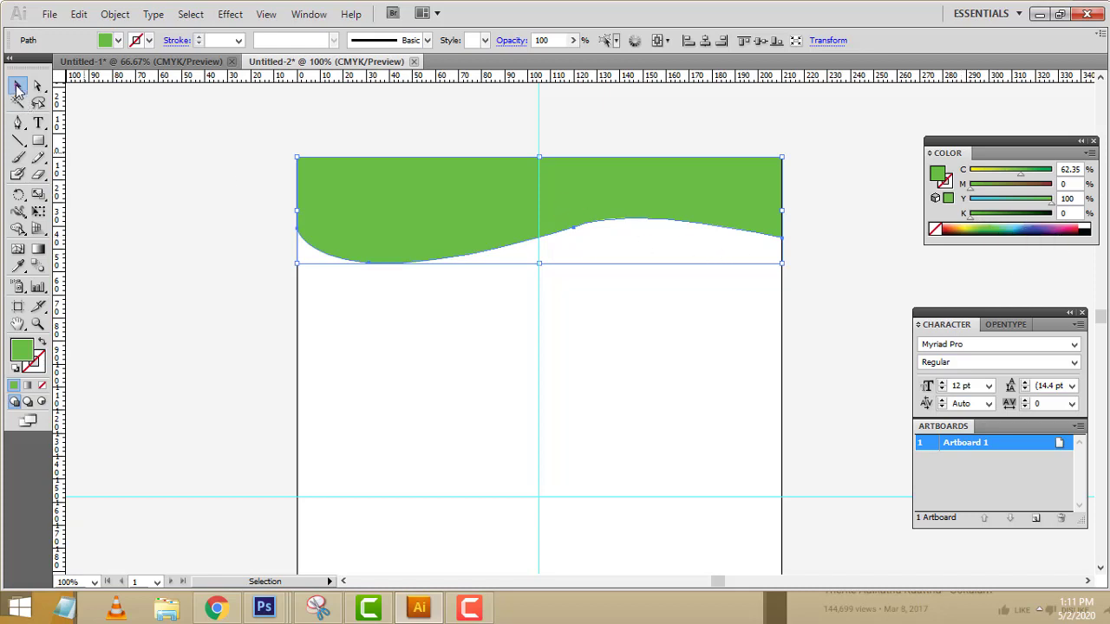
pyautogui.click(152, 134)
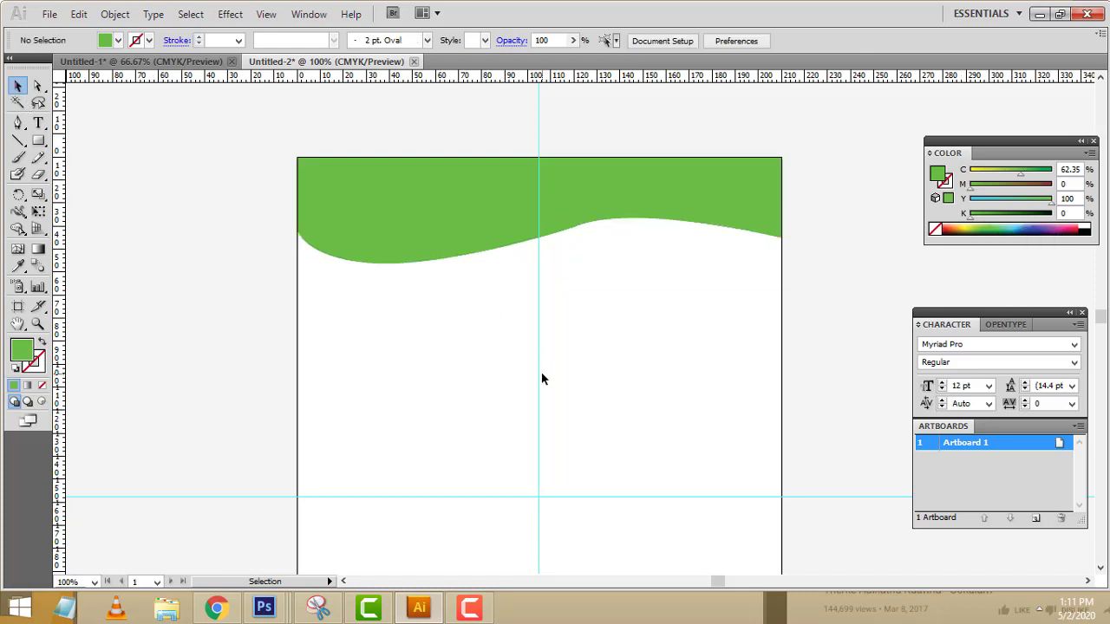
# Duplicate the green wave slightly lower and recolour the copy bright yellow
pyautogui.click(428, 203)
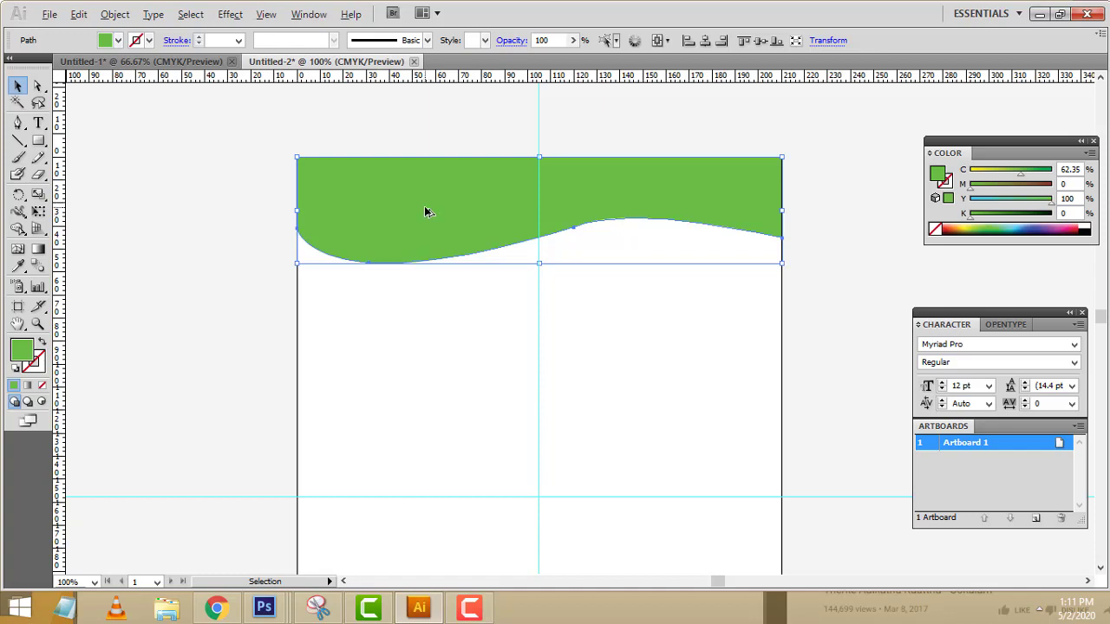
pyautogui.moveTo(428, 221)
pyautogui.mouseDown()
pyautogui.moveTo(431, 248)
pyautogui.moveTo(431, 221)
pyautogui.moveTo(419, 228)
pyautogui.moveTo(424, 245)
pyautogui.moveTo(417, 221)
pyautogui.moveTo(427, 223)
pyautogui.mouseUp()
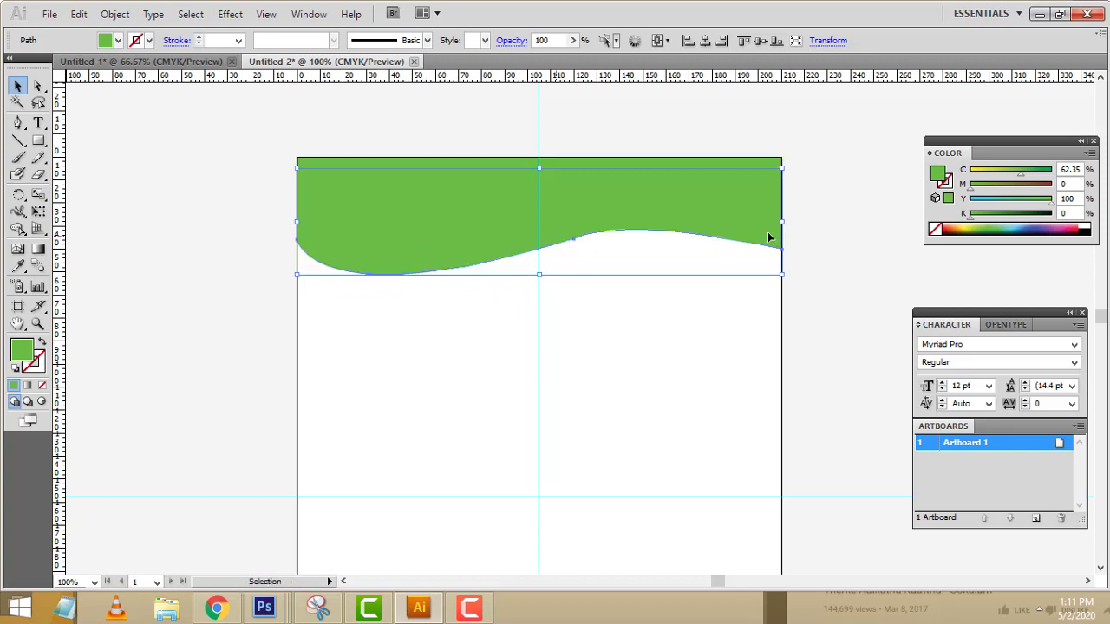
pyautogui.click(973, 223)
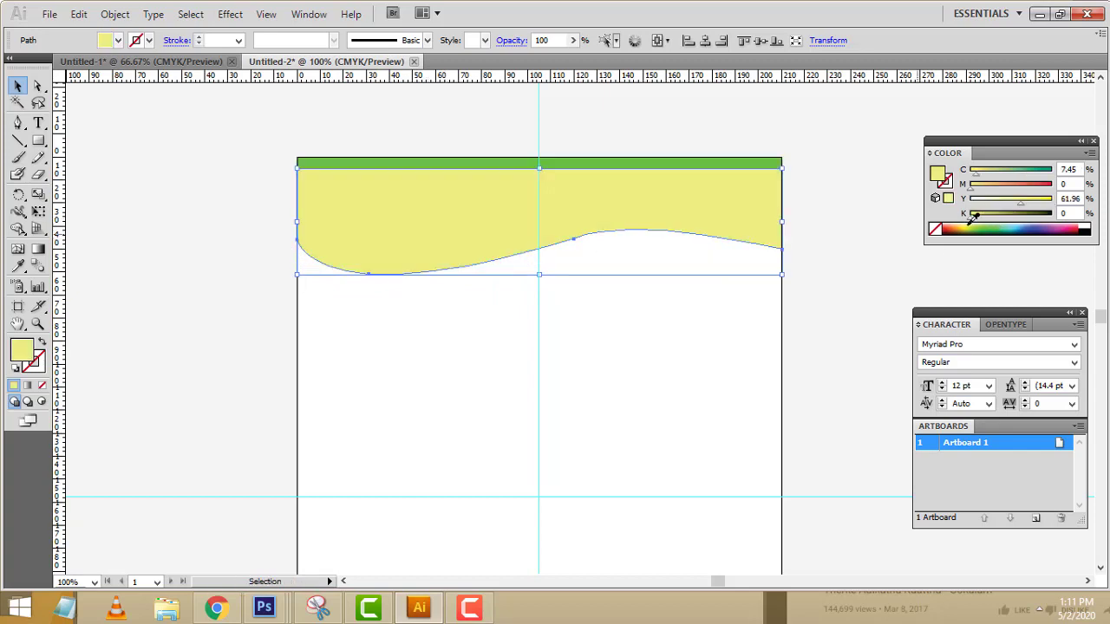
pyautogui.moveTo(974, 223); pyautogui.dragTo(970, 220)
# Send the yellow wave backward behind the green one, leaving a thin yellow band
pyautogui.press('a')
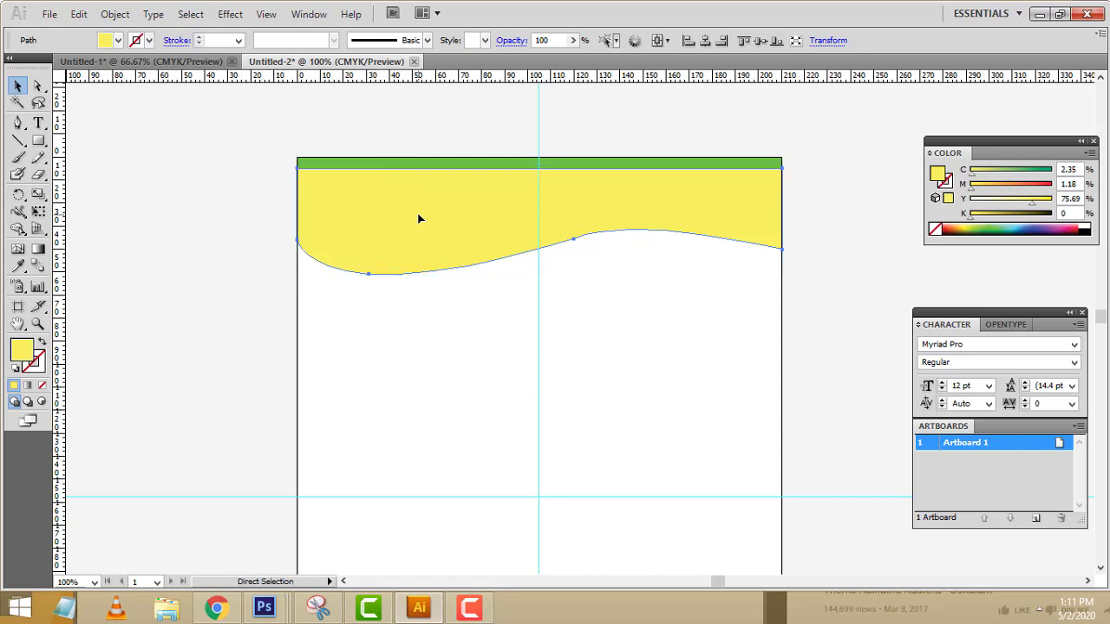
pyautogui.hotkey('ctrl', '[')
pyautogui.hotkey('ctrl', ']')
pyautogui.press('v')
pyautogui.rightClick(418, 218)
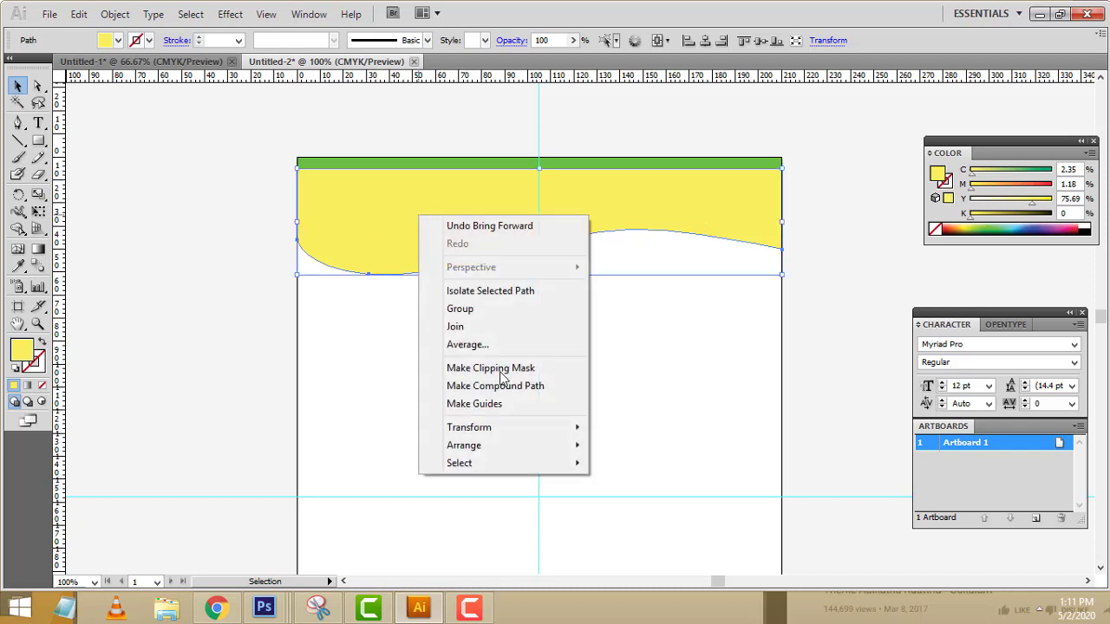
pyautogui.moveTo(529, 464)
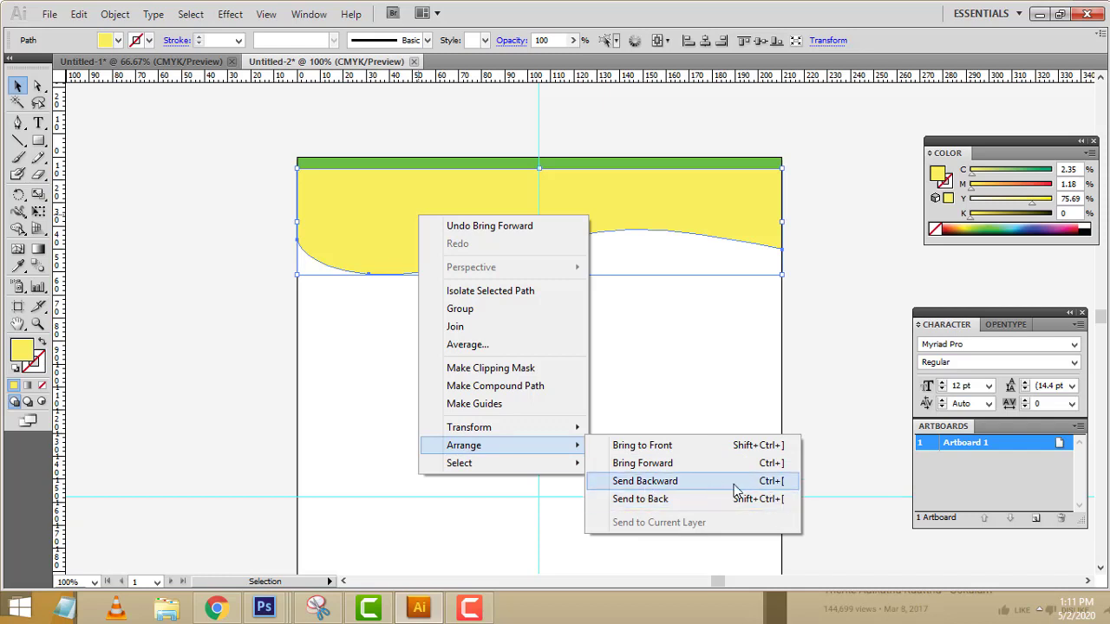
pyautogui.click(760, 488)
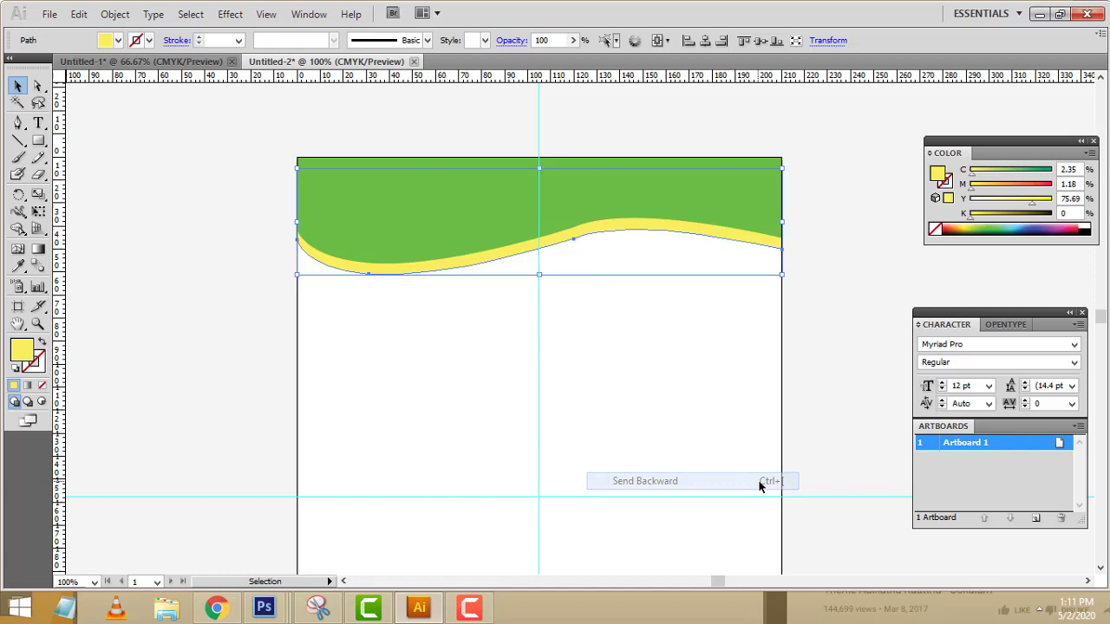
pyautogui.click(665, 376)
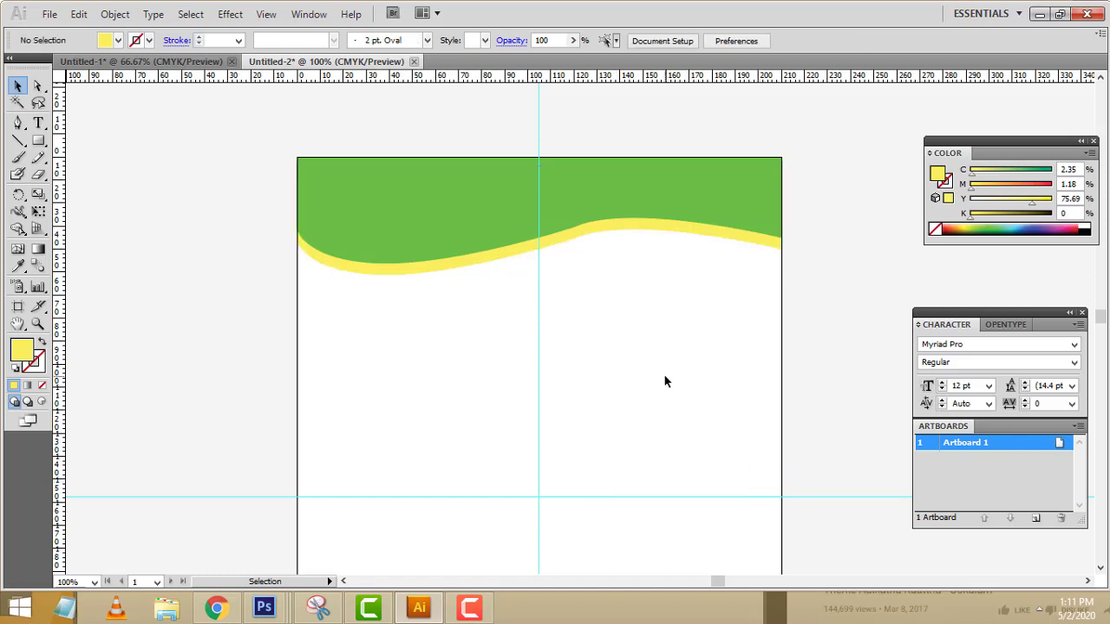
pyautogui.scroll(-1, 679, 276)
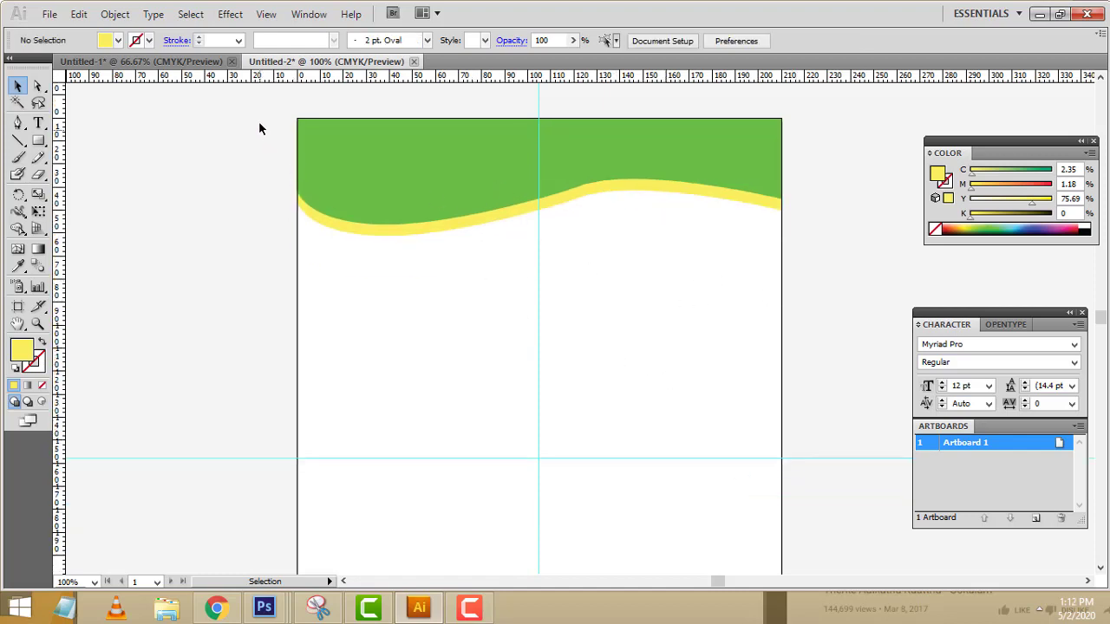
# Group the green and yellow wave shapes together
pyautogui.moveTo(502, 226); pyautogui.dragTo(839, 245)
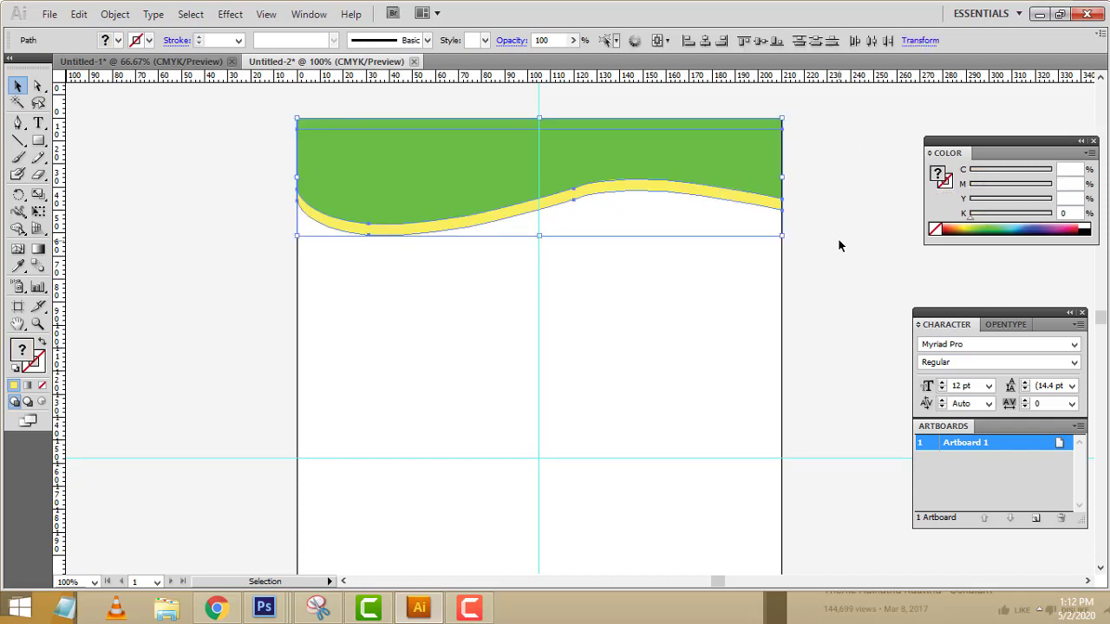
pyautogui.hotkey('ctrl', 'g')
pyautogui.moveTo(776, 211); pyautogui.dragTo(761, 295)
pyautogui.hotkey('ctrl', 'z')
pyautogui.scroll(-1, 766, 281)
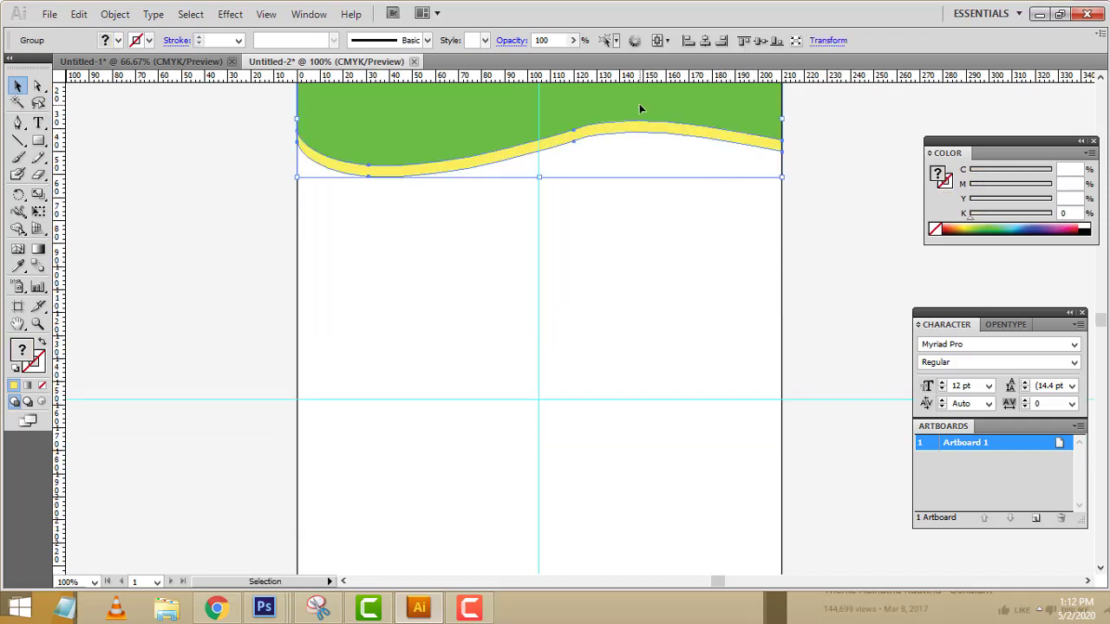
pyautogui.scroll(-5, 666, 339)
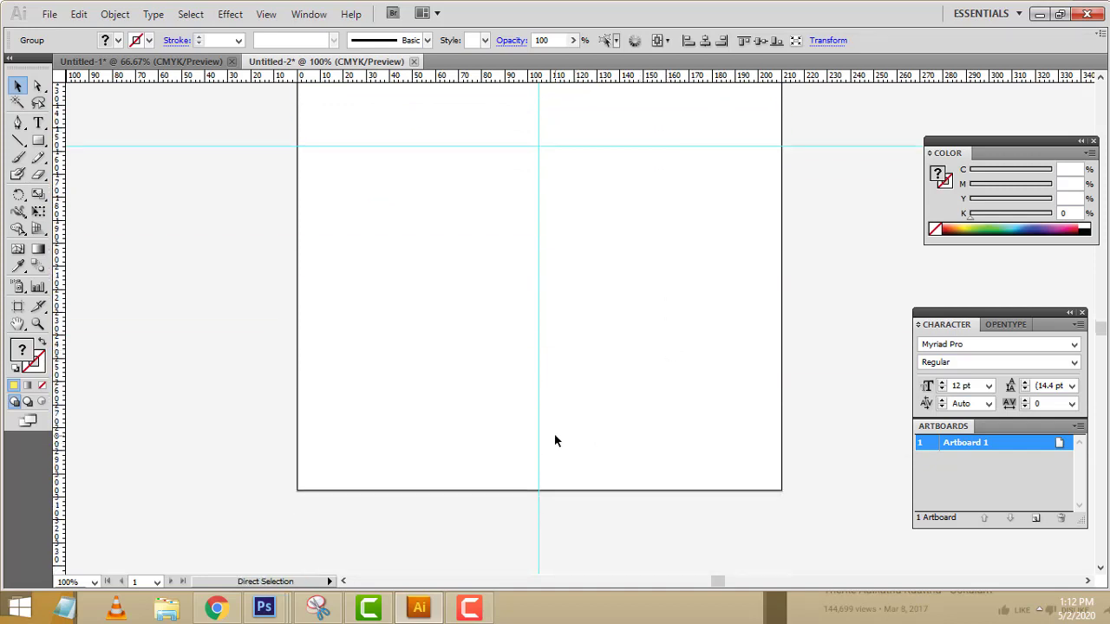
pyautogui.hotkey('ctrl', '-')
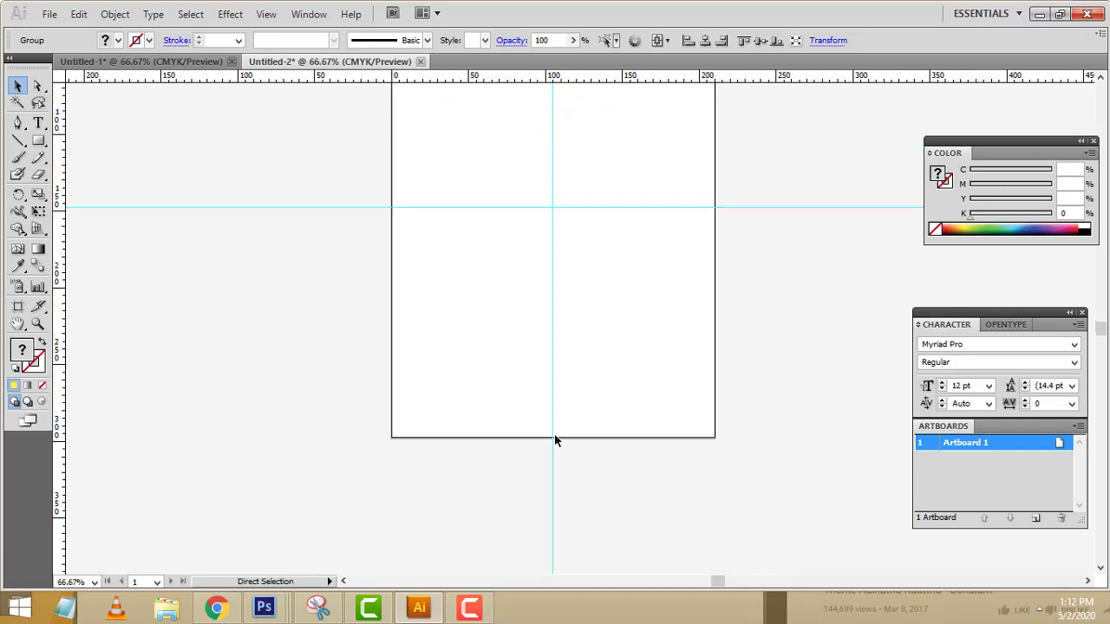
pyautogui.scroll(1, 427, 403)
pyautogui.click(730, 305)
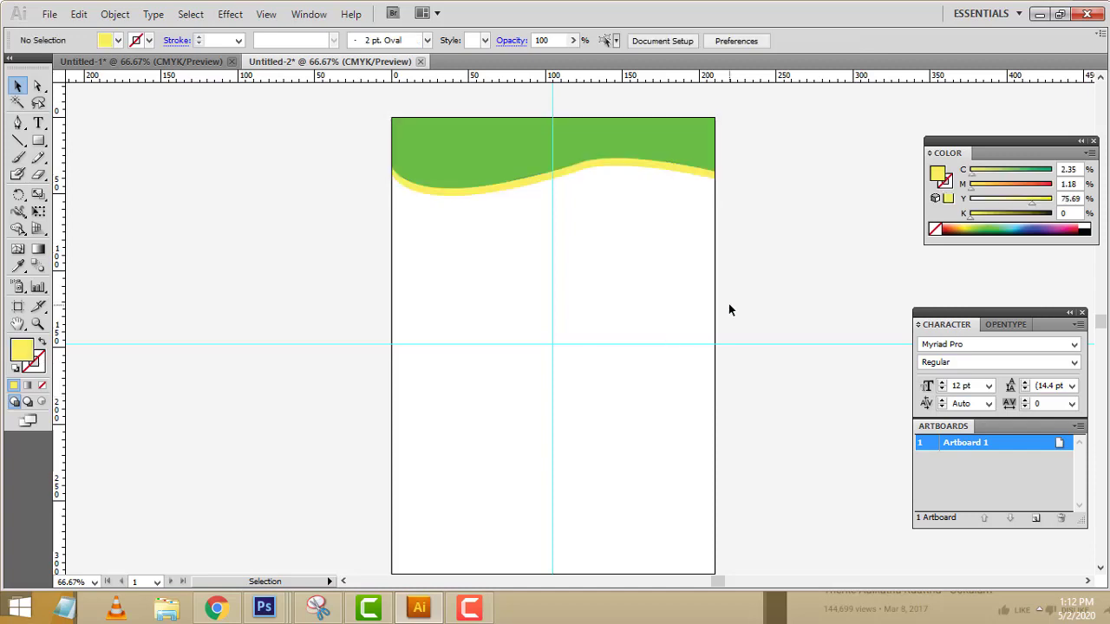
# Duplicate the wave group downward and align the copy to the page bottom
pyautogui.moveTo(545, 188); pyautogui.dragTo(779, 239)
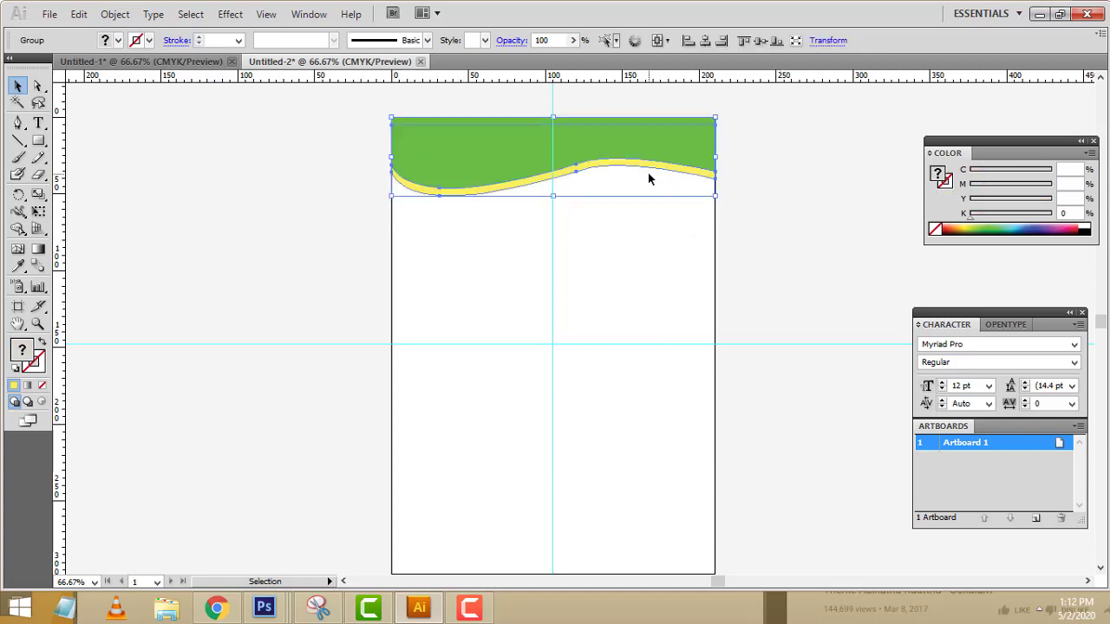
pyautogui.moveTo(608, 157); pyautogui.dragTo(608, 263)
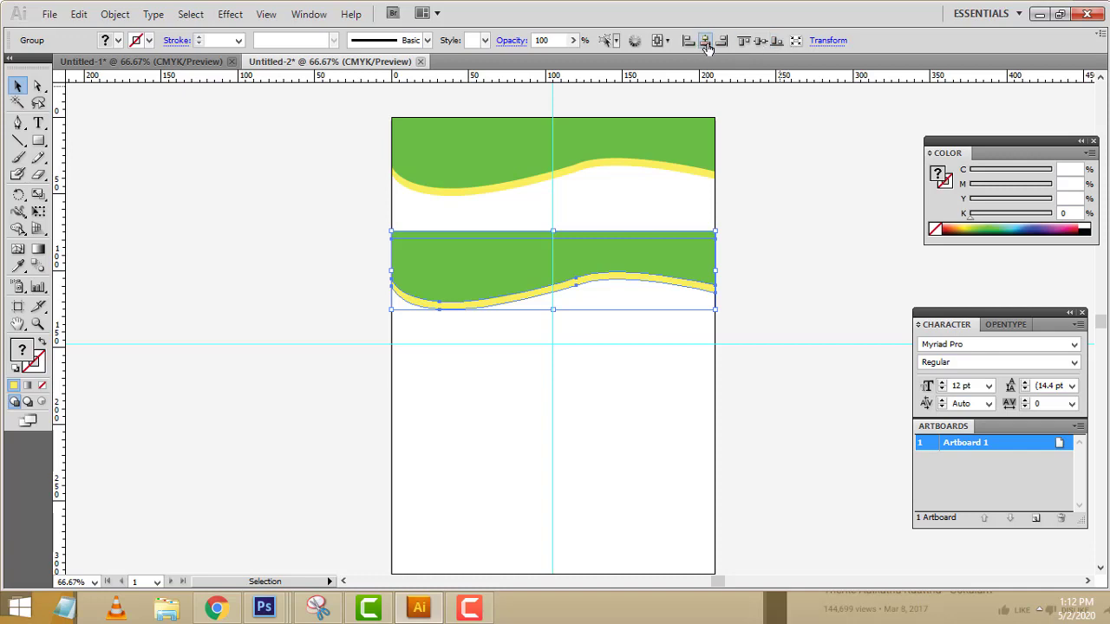
pyautogui.click(777, 41)
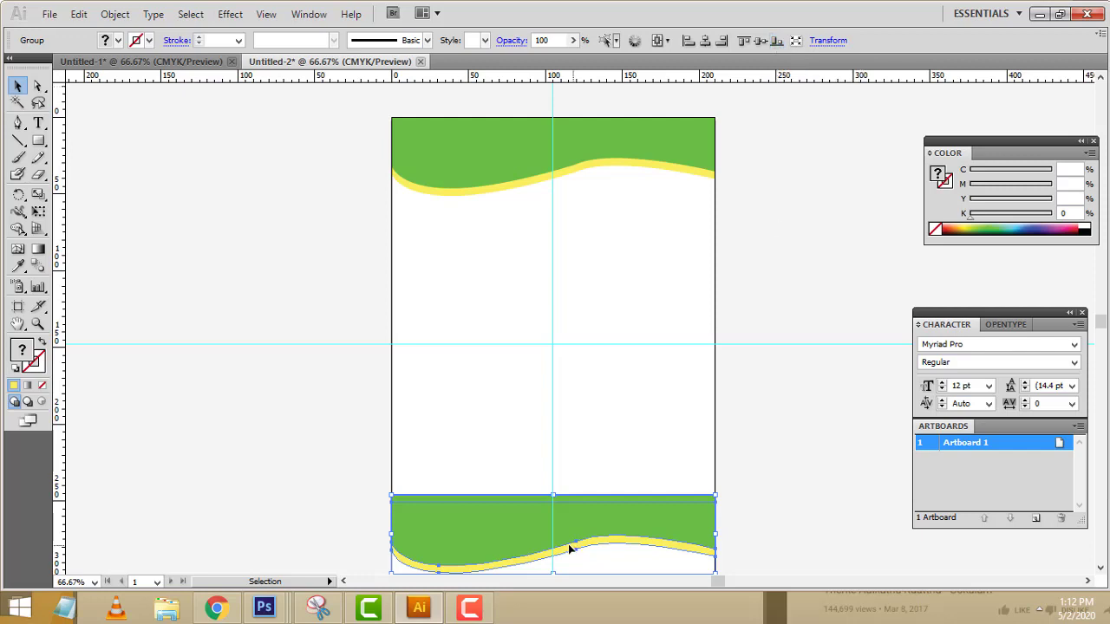
pyautogui.click(760, 40)
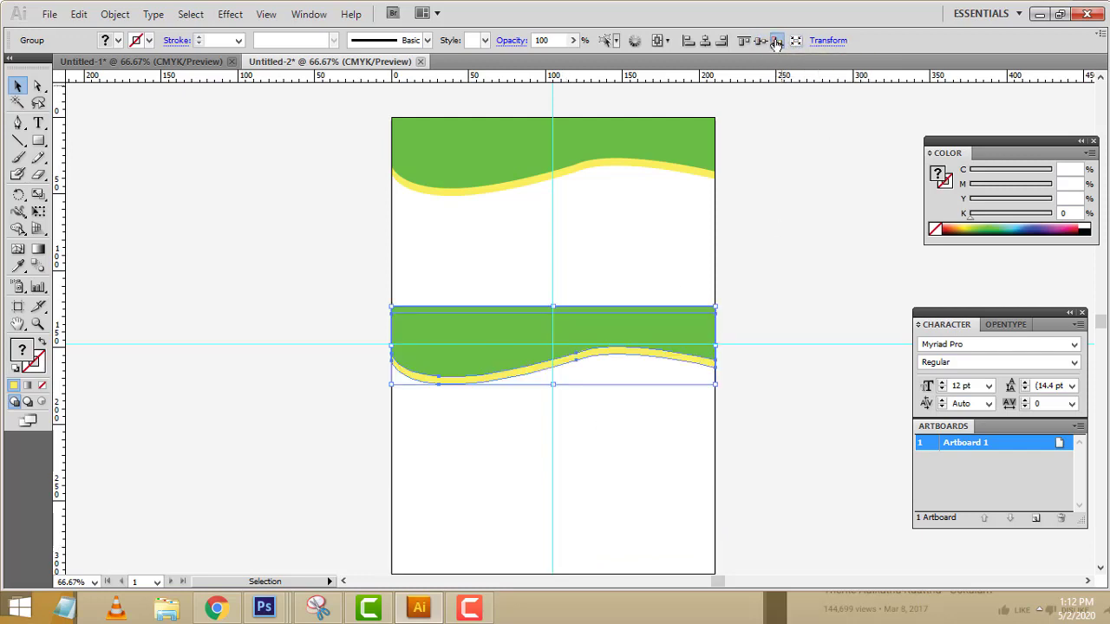
pyautogui.click(776, 41)
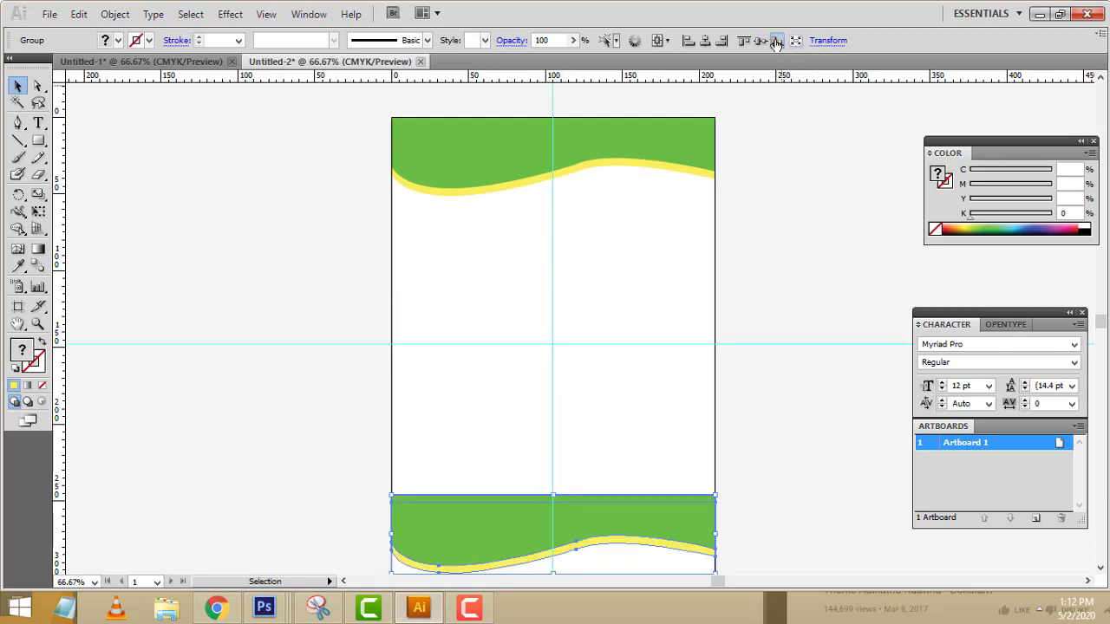
# Reflect the bottom wave copy so it flips upside down
pyautogui.rightClick(578, 532)
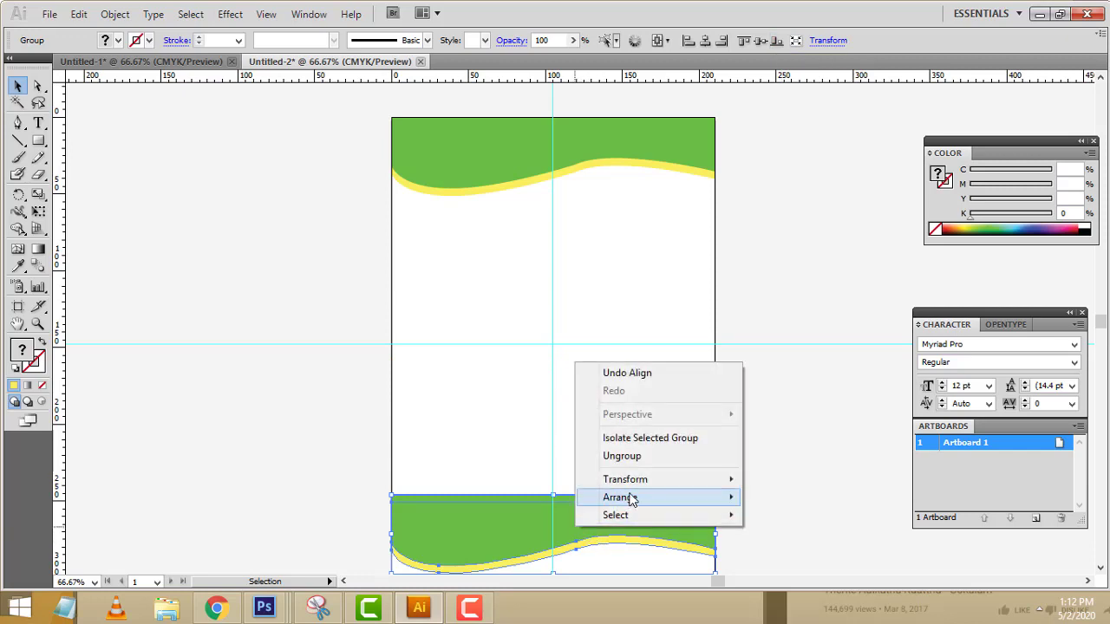
pyautogui.moveTo(634, 481)
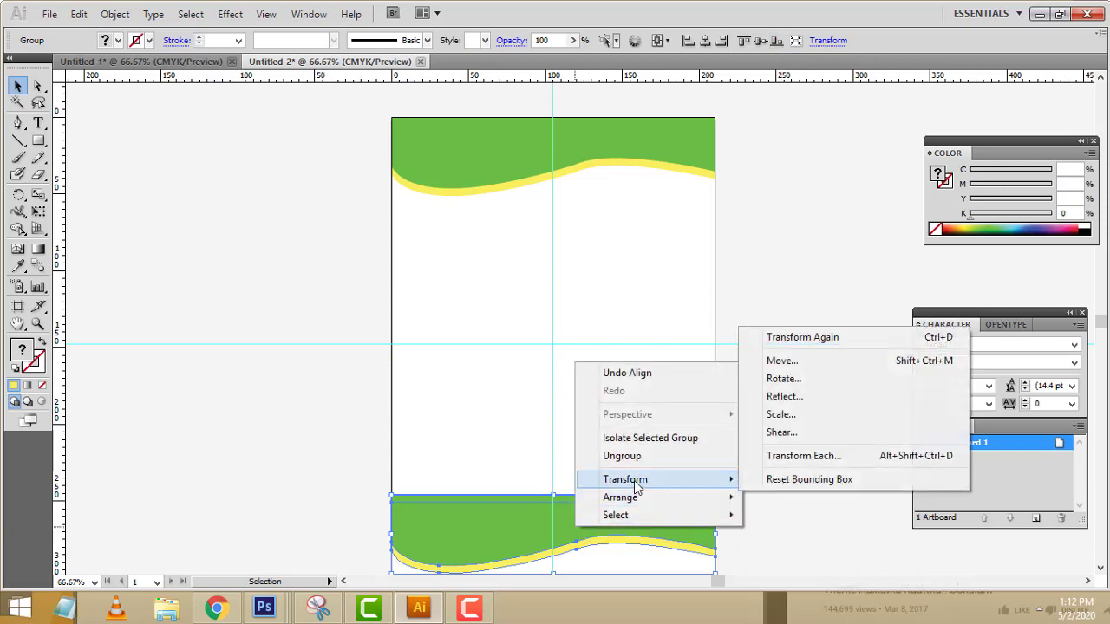
pyautogui.click(802, 406)
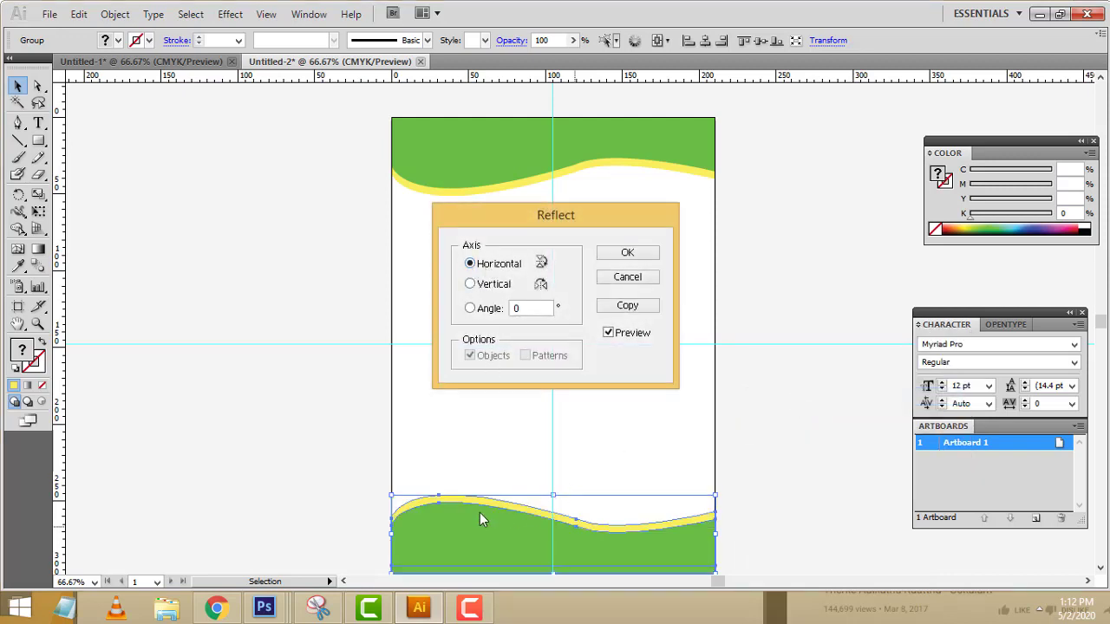
pyautogui.click(628, 255)
# Copy 'Lets Train with us' from the finished flyer and paste it into the new flyer
pyautogui.click(901, 423)
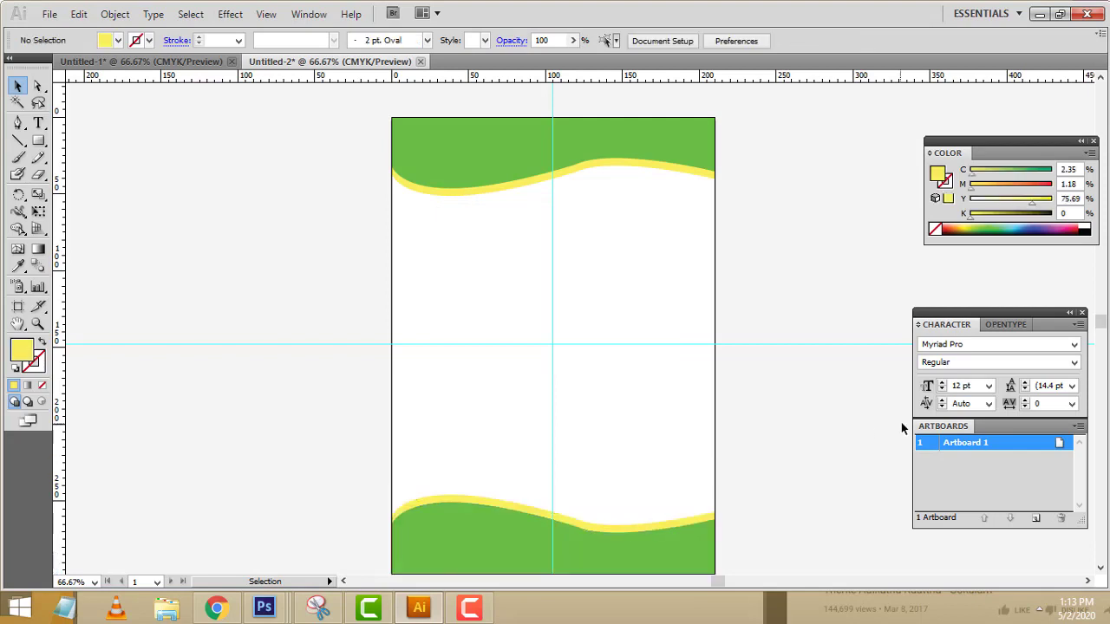
pyautogui.scroll(-1, 901, 423)
pyautogui.scroll(1, 901, 422)
pyautogui.hotkey('ctrl', '+')
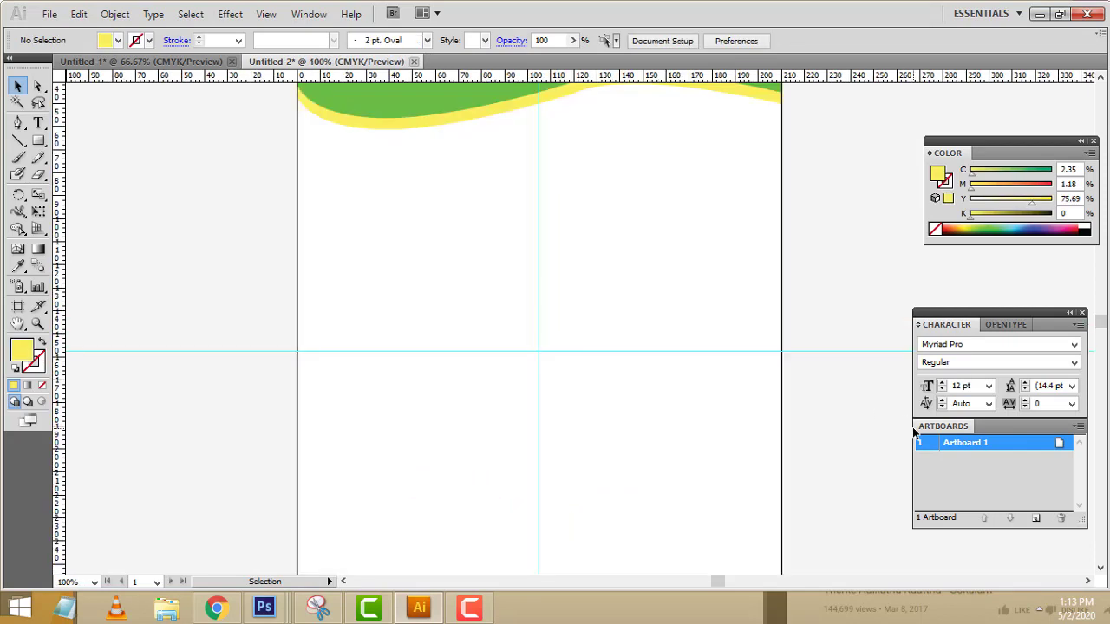
pyautogui.scroll(2, 654, 354)
pyautogui.scroll(2, 563, 325)
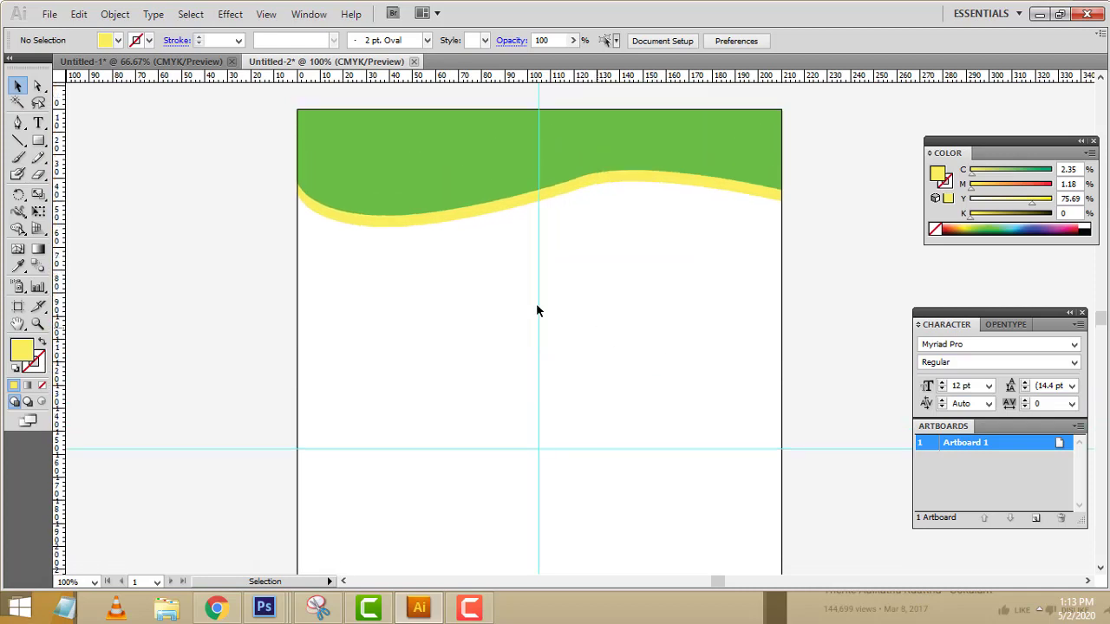
pyautogui.click(165, 62)
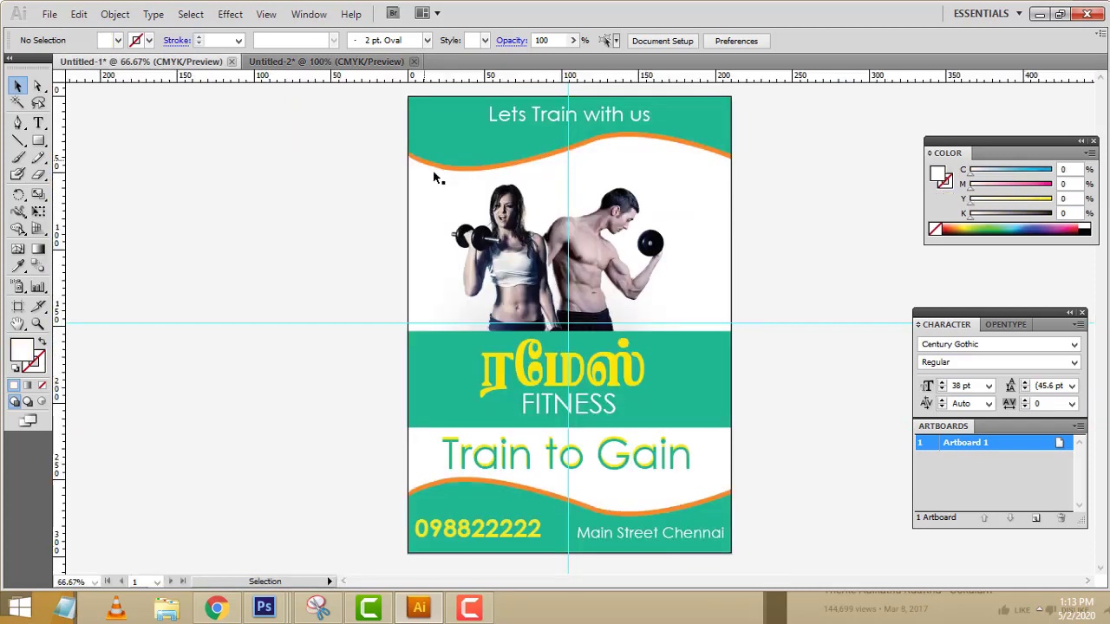
pyautogui.click(546, 121)
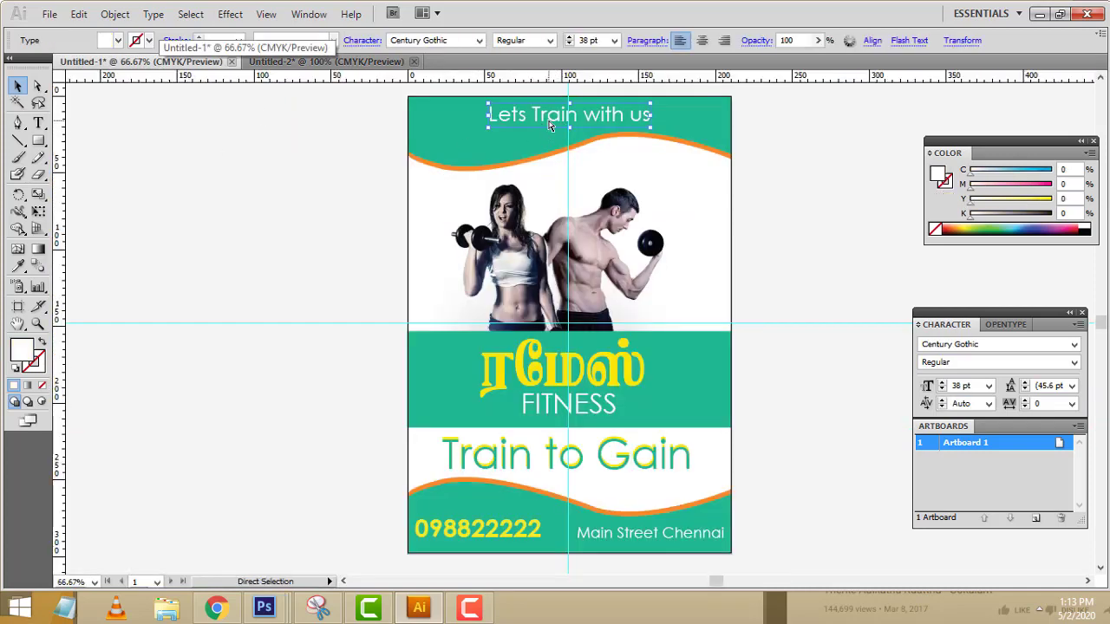
pyautogui.click(331, 62)
pyautogui.hotkey('ctrl', 'v')
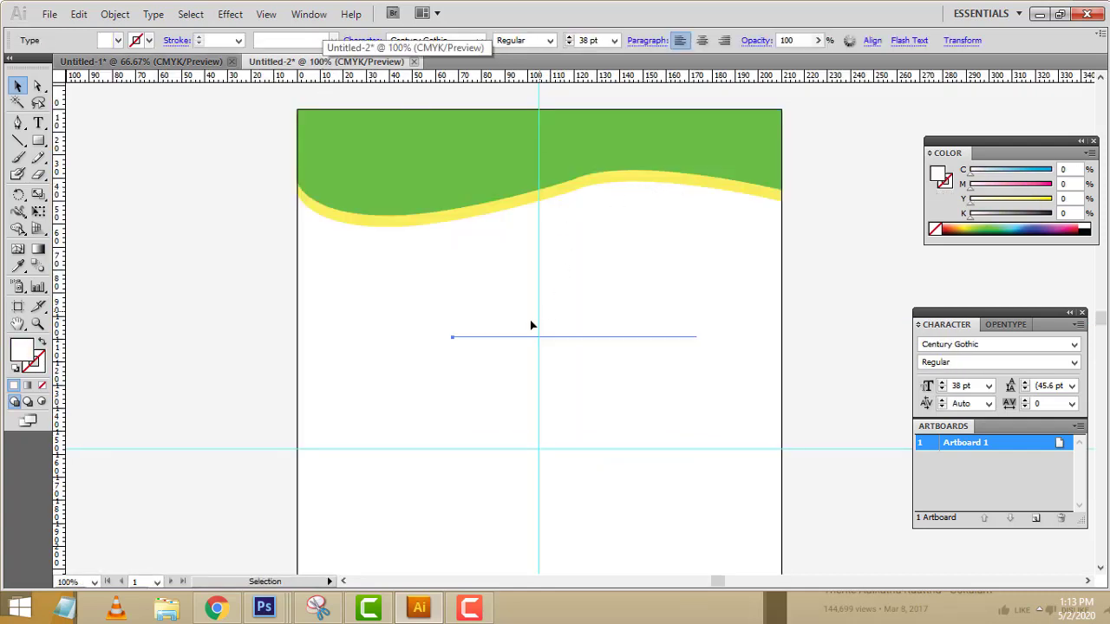
# Move the text onto the green header and centre it horizontally with the header
pyautogui.moveTo(532, 323); pyautogui.dragTo(517, 153)
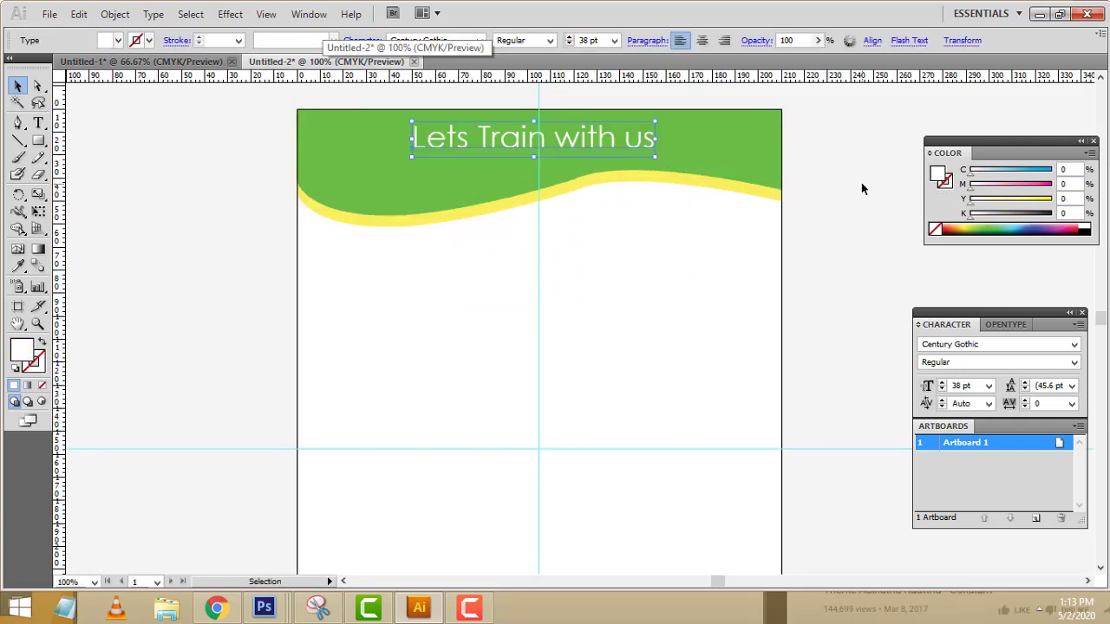
pyautogui.click(862, 186)
pyautogui.click(544, 149)
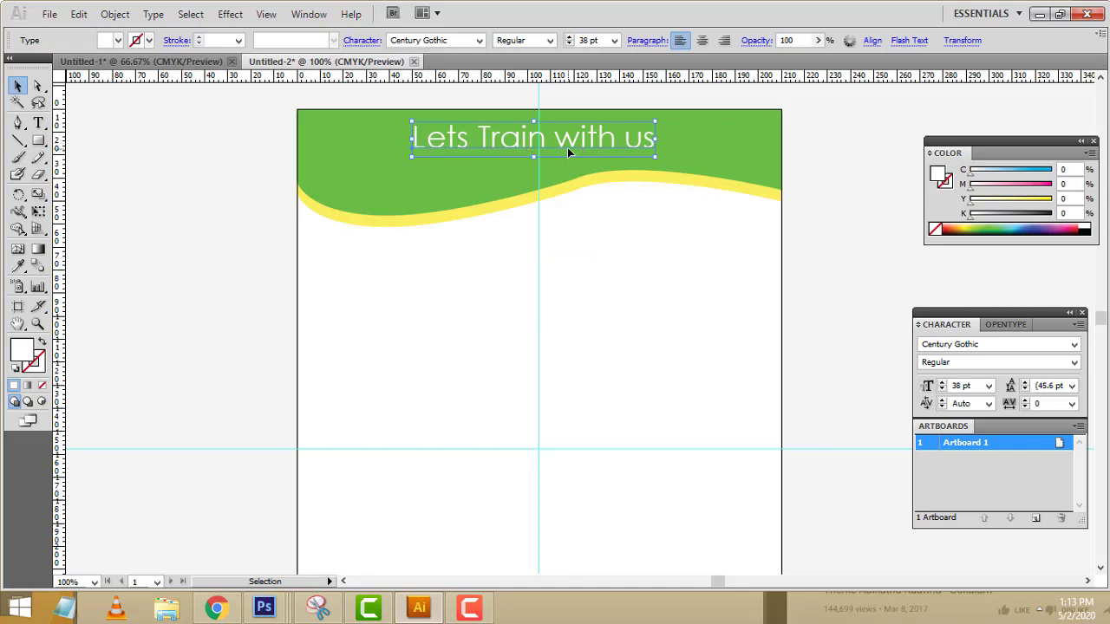
pyautogui.keyDown('shift'); pyautogui.click(760, 154); pyautogui.keyUp('shift')
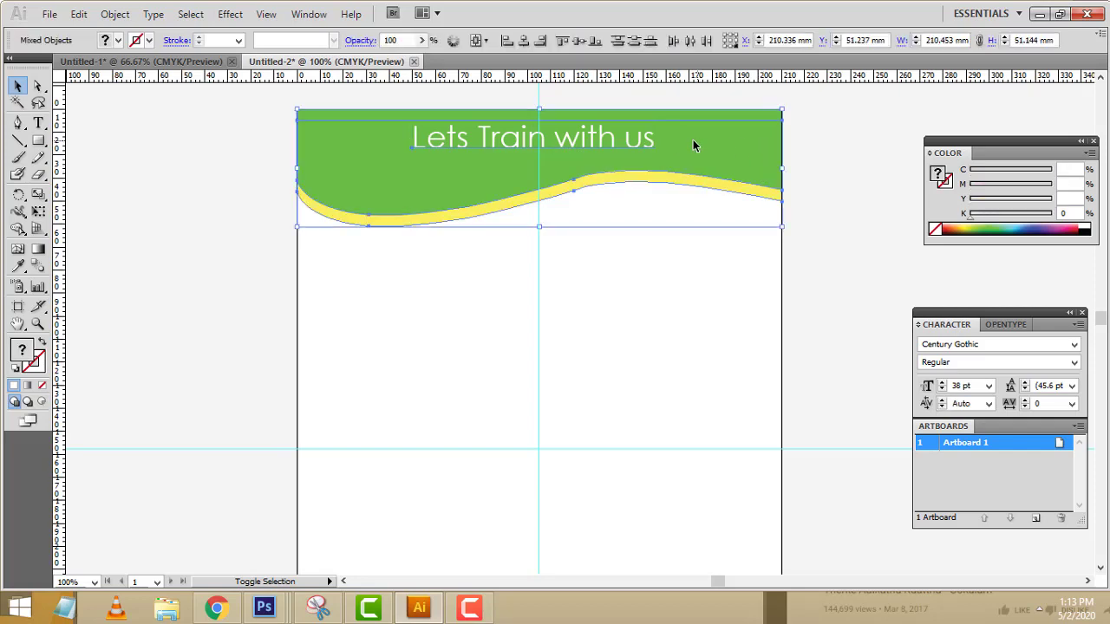
pyautogui.click(525, 41)
pyautogui.click(859, 153)
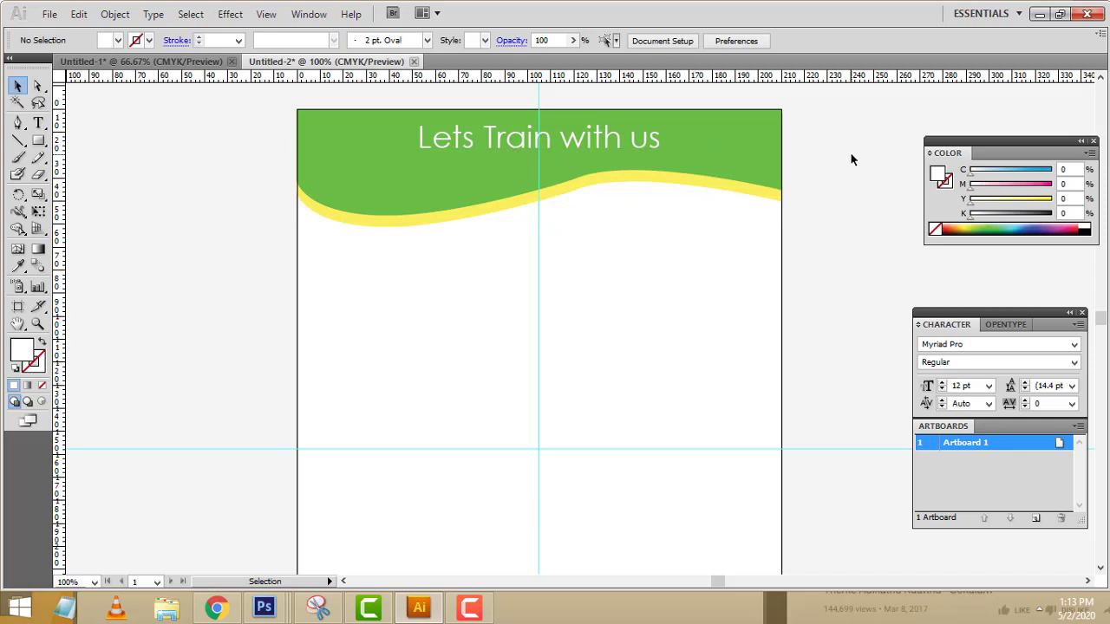
pyautogui.scroll(-1, 531, 301)
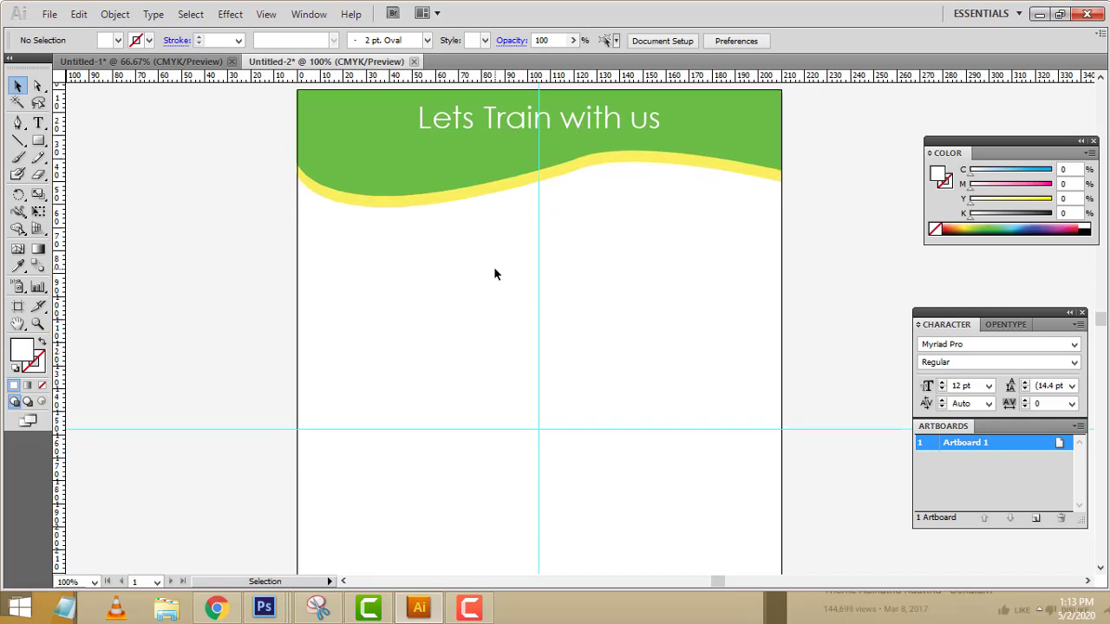
# Place the fitness_PNG36 image onto the page
pyautogui.click(49, 14)
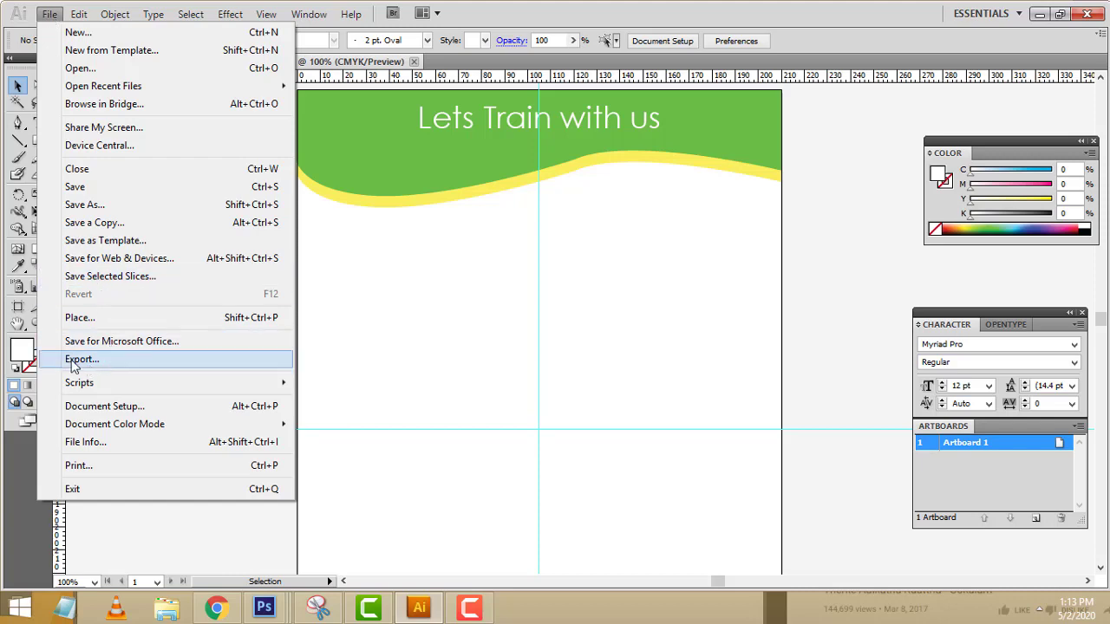
pyautogui.click(82, 319)
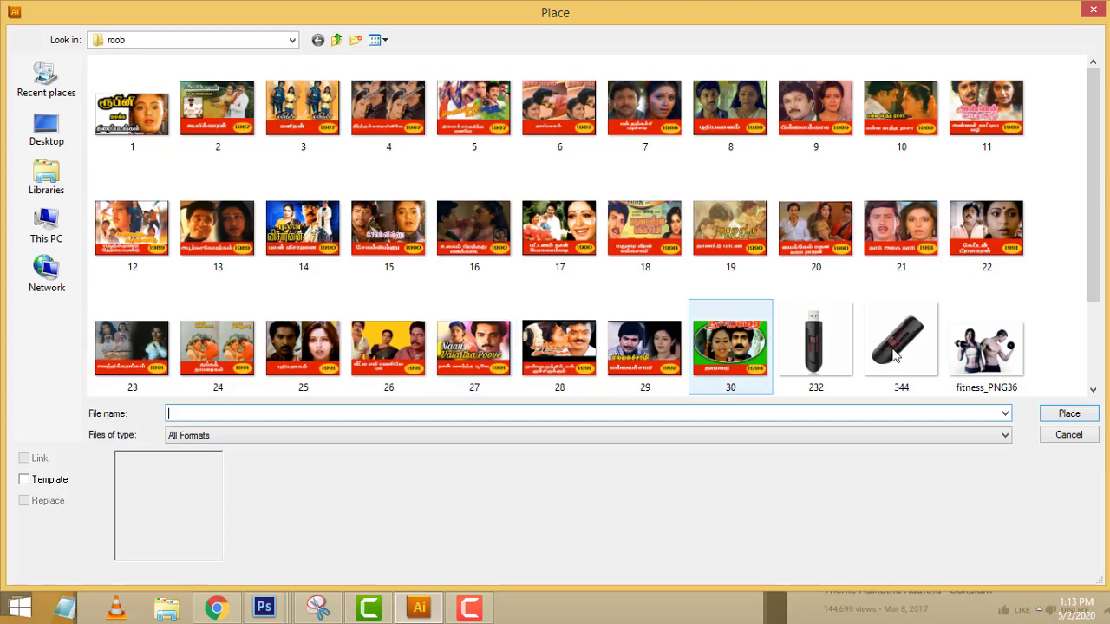
pyautogui.click(998, 363)
pyautogui.doubleClick(994, 368)
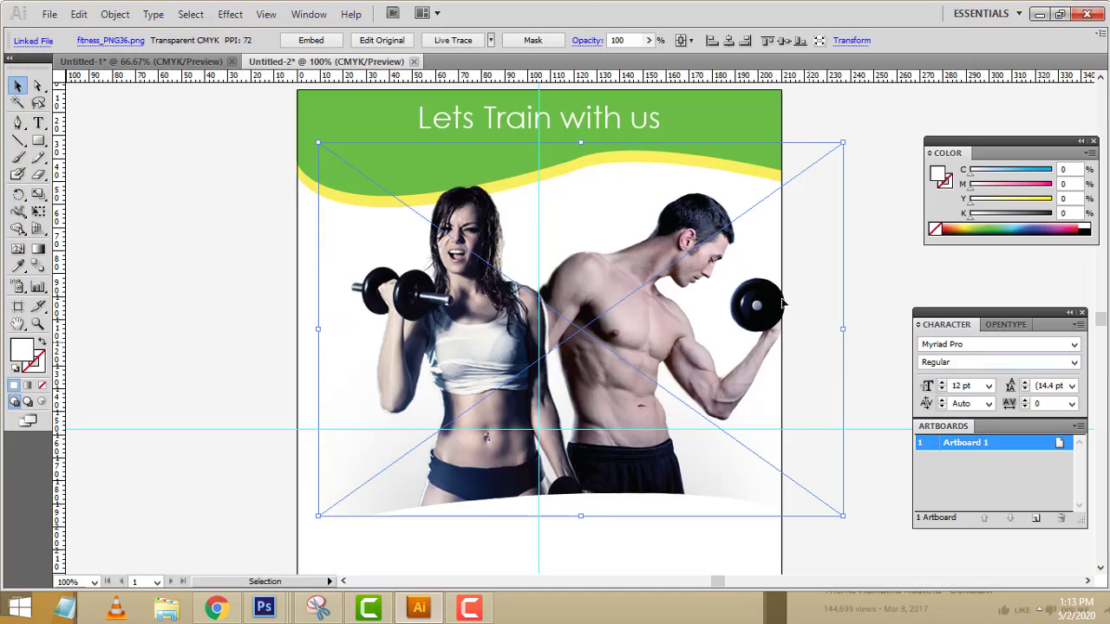
pyautogui.press('alt')
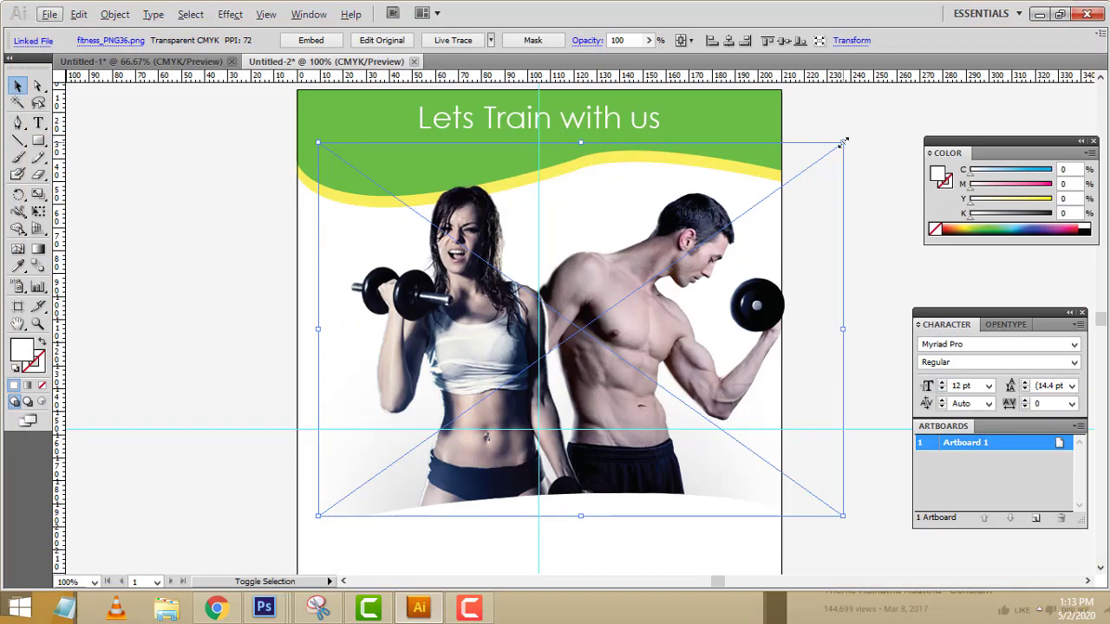
pyautogui.press('shift')
pyautogui.press('alt')
# Scale and move the photo to span nearly the full page width
pyautogui.moveTo(842, 140); pyautogui.dragTo(758, 205)
pyautogui.moveTo(698, 290); pyautogui.dragTo(665, 313)
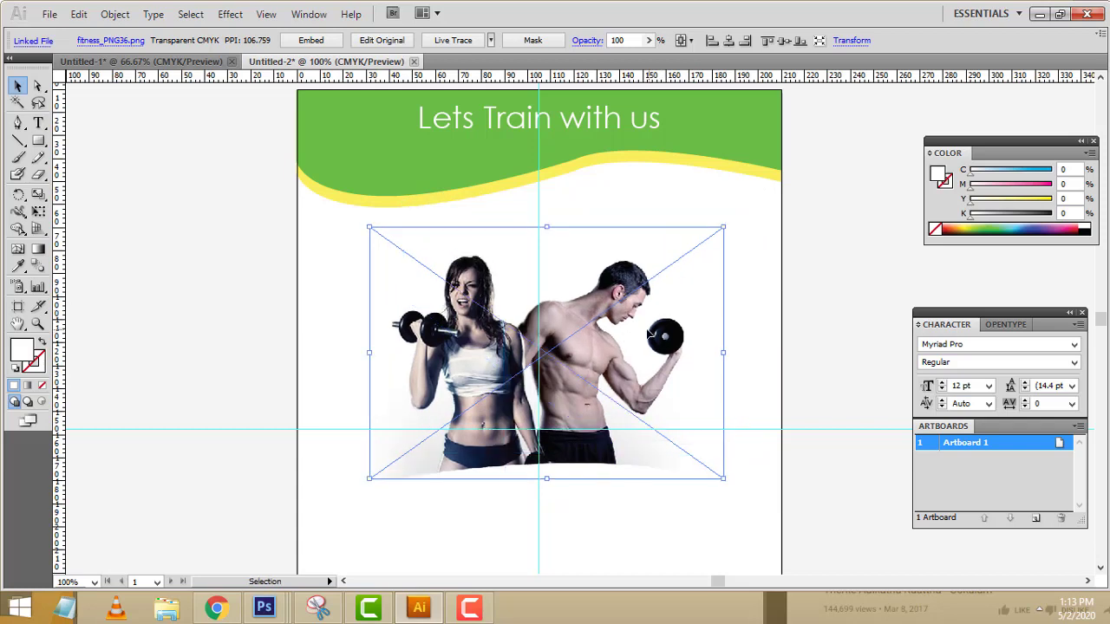
pyautogui.moveTo(645, 362); pyautogui.dragTo(611, 345)
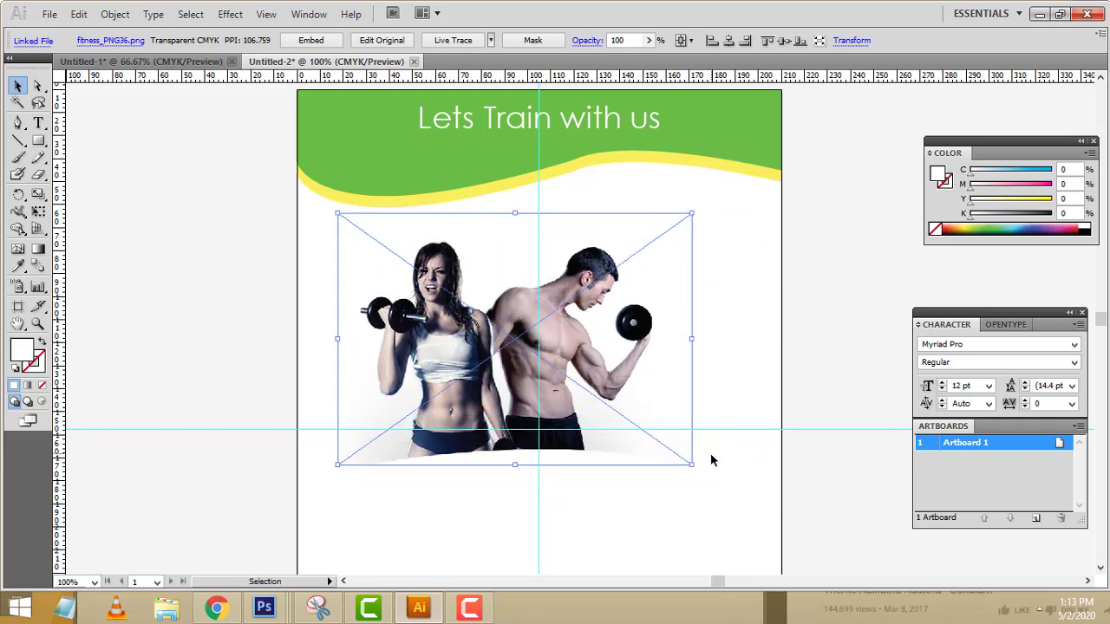
pyautogui.moveTo(701, 471); pyautogui.dragTo(587, 377)
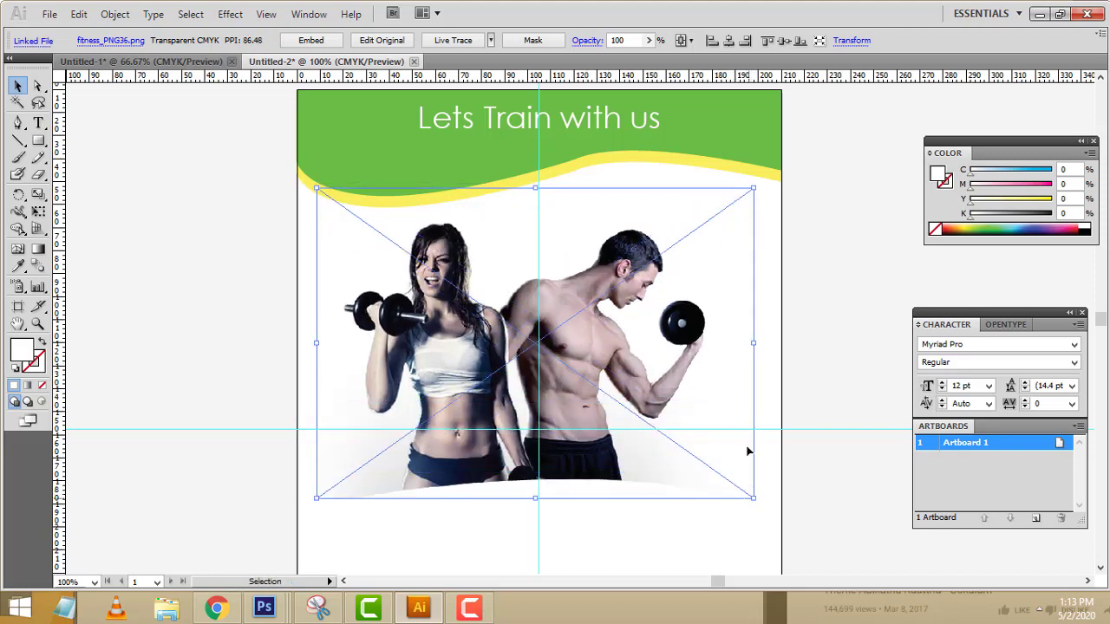
pyautogui.scroll(-5, 750, 451)
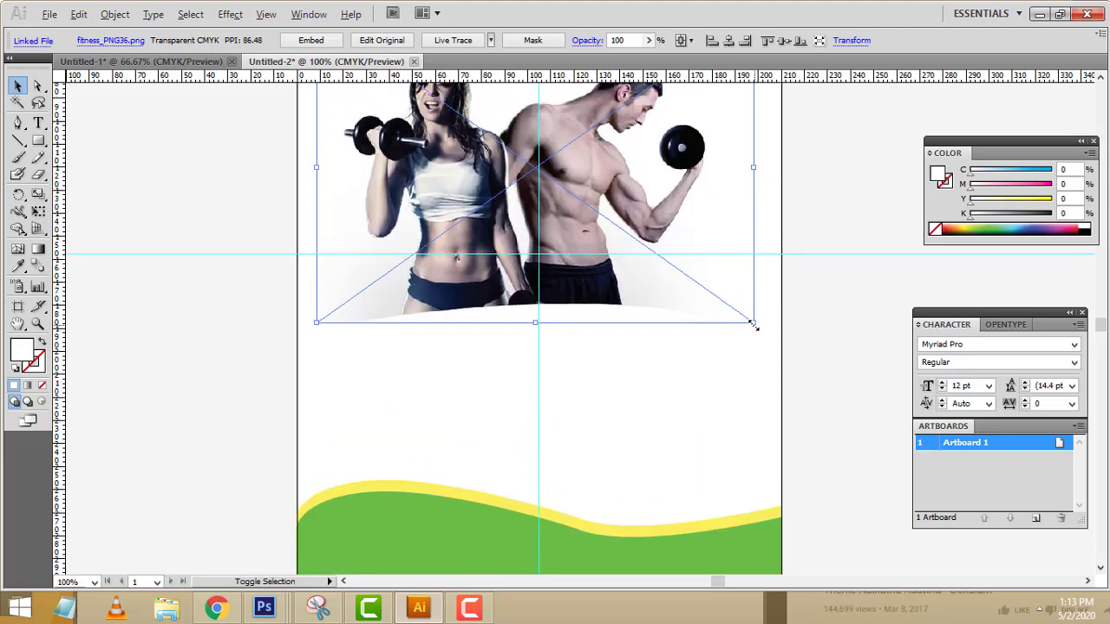
pyautogui.moveTo(752, 324); pyautogui.dragTo(776, 340)
pyautogui.moveTo(299, 336); pyautogui.dragTo(300, 336)
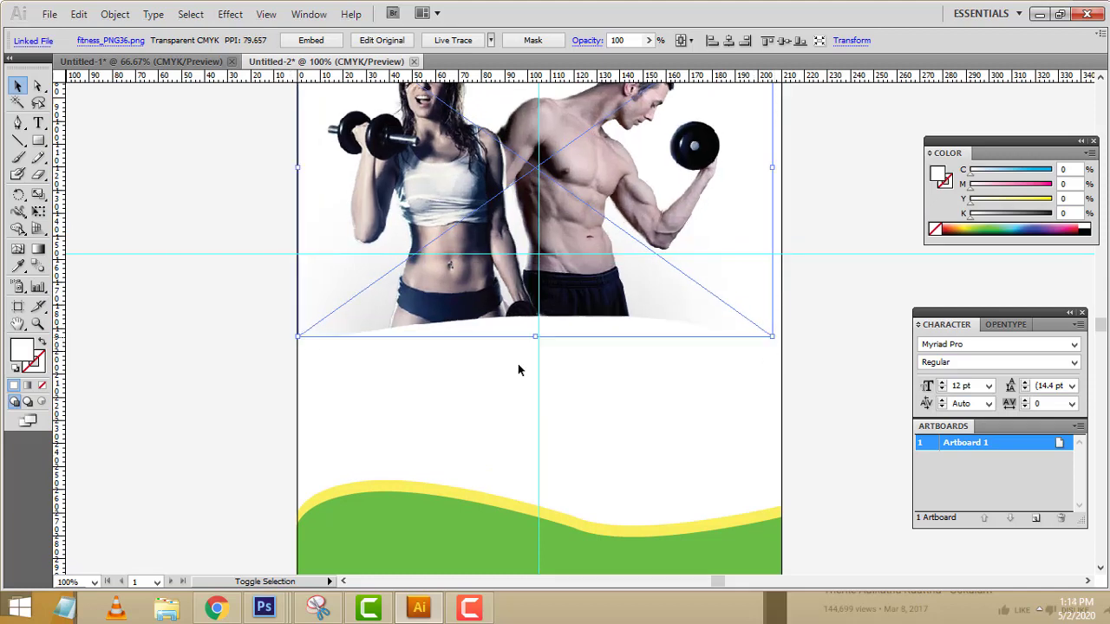
pyautogui.click(845, 368)
pyautogui.scroll(6, 845, 367)
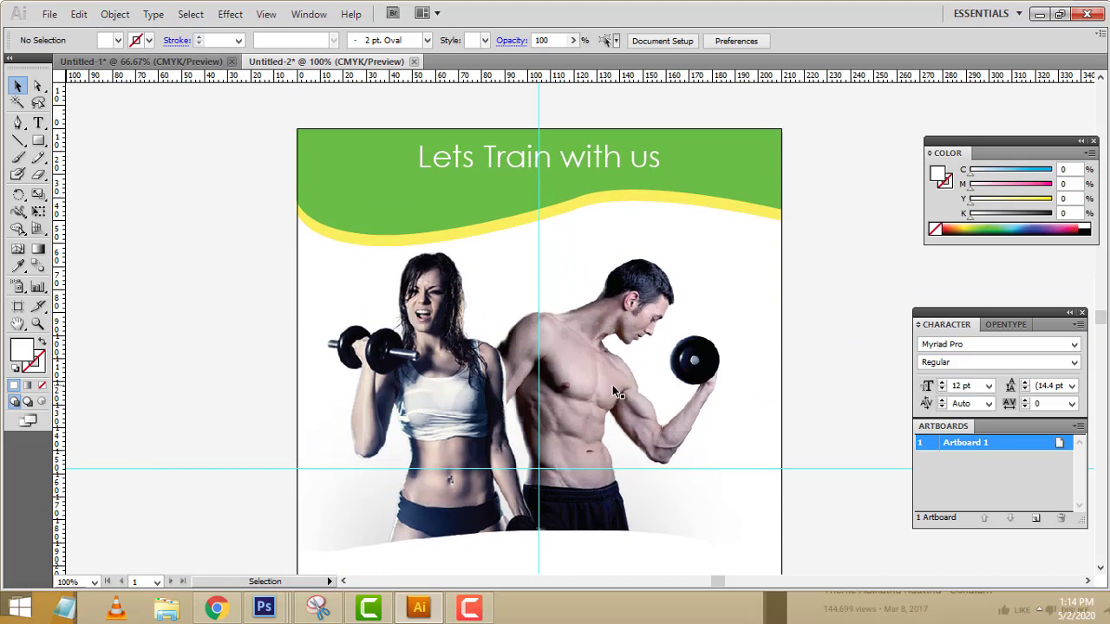
# Nudge the photo with the arrow keys to sit just below the top wave
pyautogui.click(616, 392)
pyautogui.scroll(-3, 672, 358)
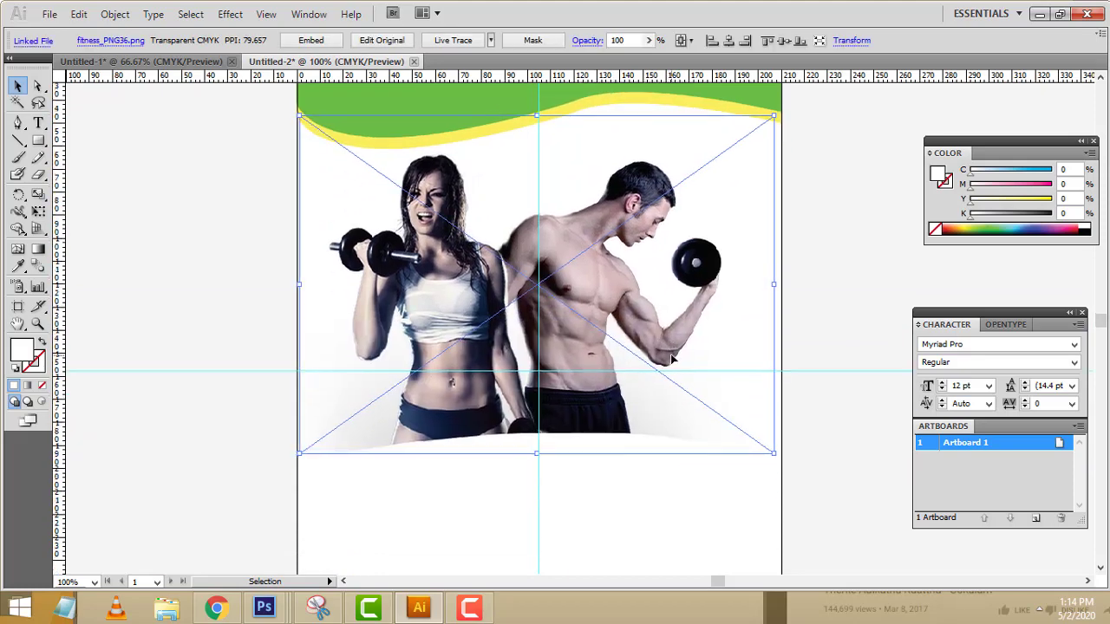
pyautogui.press('Right')
pyautogui.press('Right')
pyautogui.press('Right')
pyautogui.press('Right')
pyautogui.press('Right')
pyautogui.press('Right')
pyautogui.press('Right')
pyautogui.press('Down')
pyautogui.press('Down')
pyautogui.press('Down')
pyautogui.press('Down')
pyautogui.press('Down')
pyautogui.press('Down')
pyautogui.press('Down')
pyautogui.press('Down')
pyautogui.press('Down')
pyautogui.press('Down')
pyautogui.press('Down')
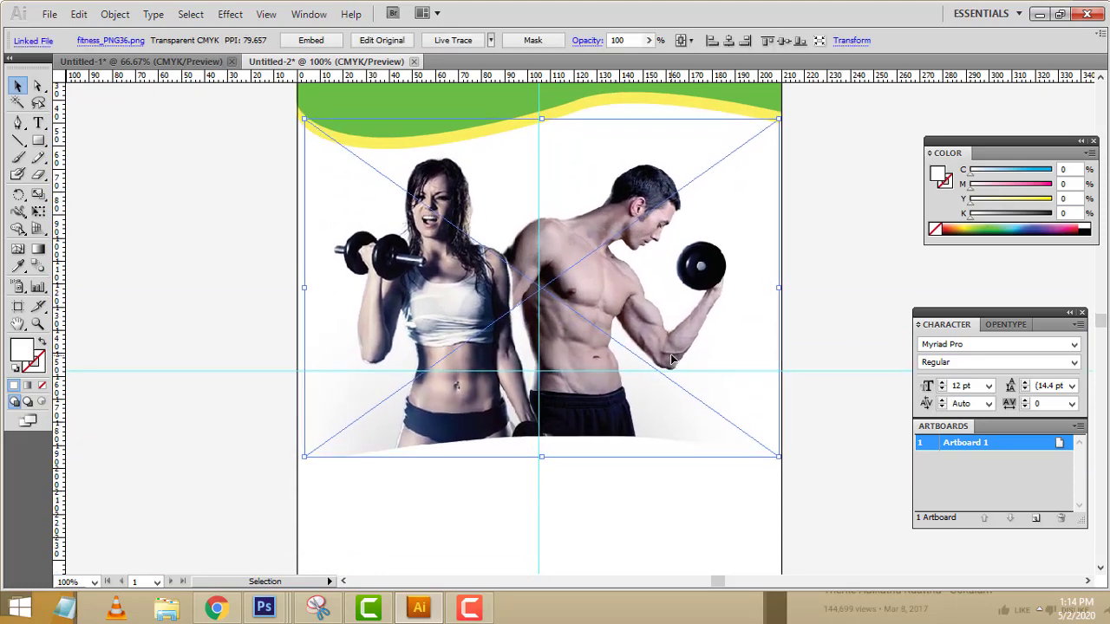
pyautogui.press('Down')
pyautogui.press('Down')
pyautogui.press('Down')
pyautogui.press('Down')
pyautogui.press('Down')
pyautogui.press('Down')
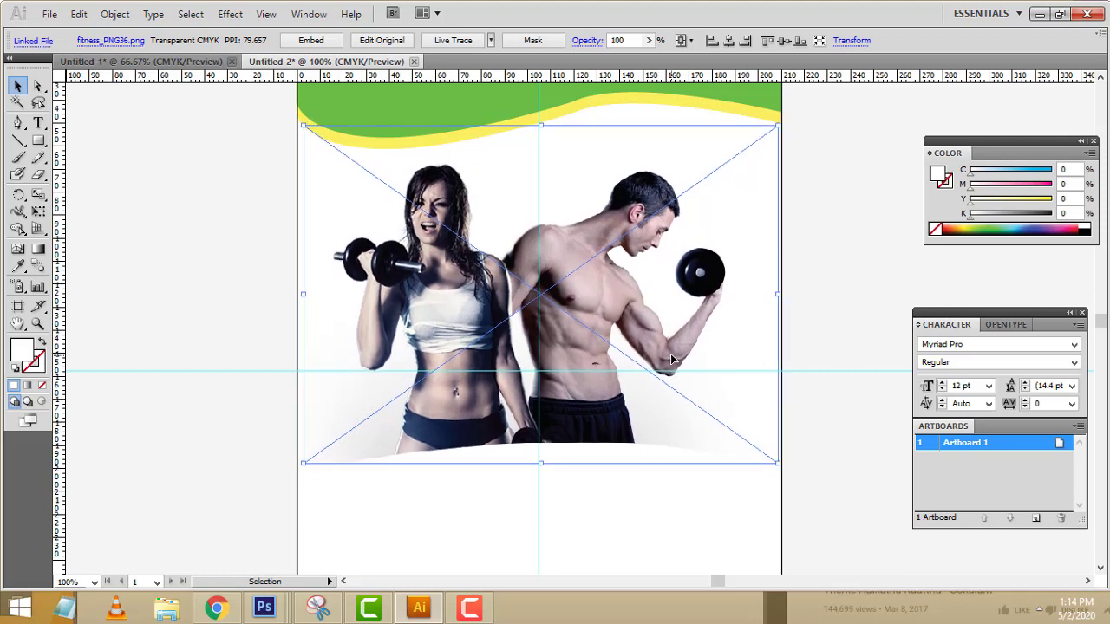
pyautogui.press('Down')
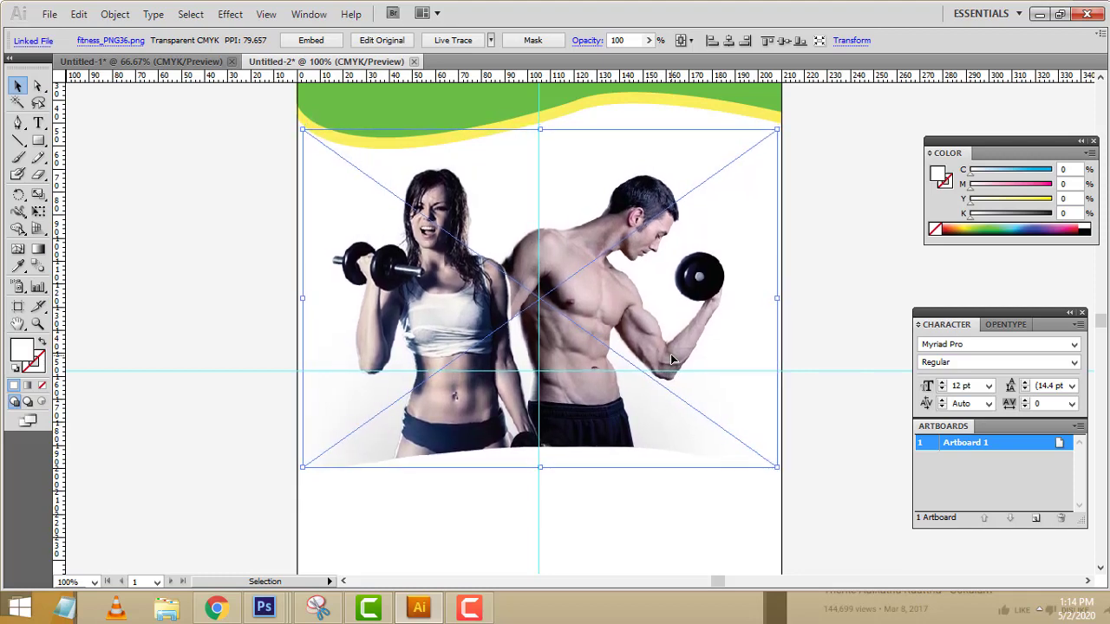
pyautogui.press('Left')
pyautogui.press('Left')
pyautogui.press('Left')
pyautogui.press('Down')
pyautogui.press('Down')
pyautogui.press('Down')
pyautogui.press('Down')
pyautogui.press('Down')
pyautogui.press('Down')
pyautogui.press('Down')
pyautogui.press('Down')
pyautogui.press('Down')
pyautogui.press('Down')
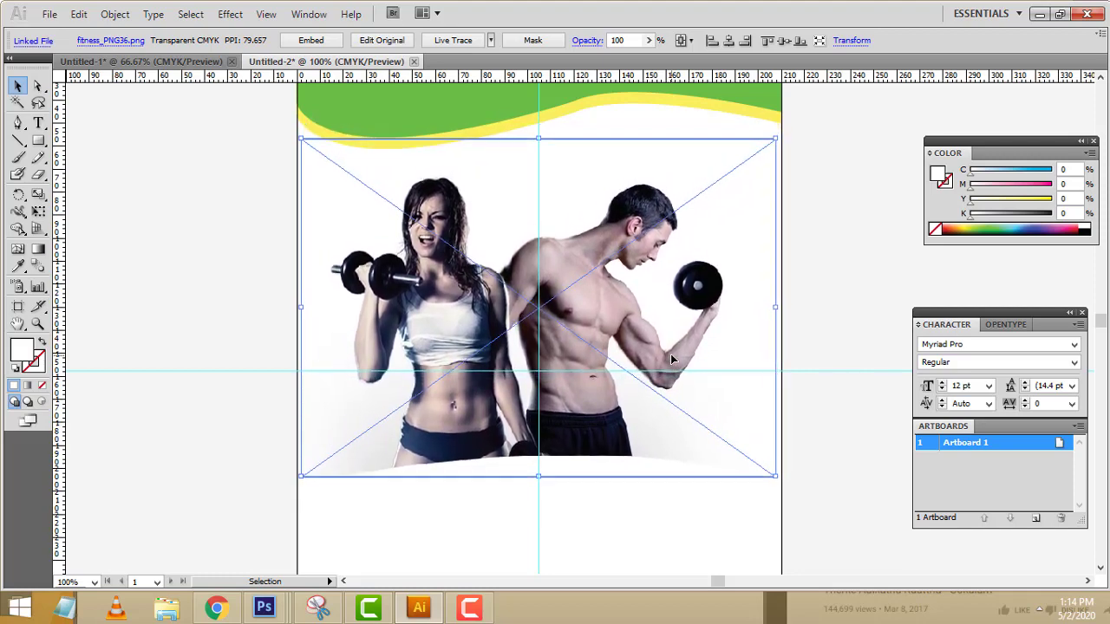
pyautogui.press('Left')
pyautogui.press('Left')
pyautogui.press('Left')
pyautogui.press('Left')
pyautogui.press('Right')
pyautogui.press('Right')
pyautogui.press('Right')
pyautogui.press('Right')
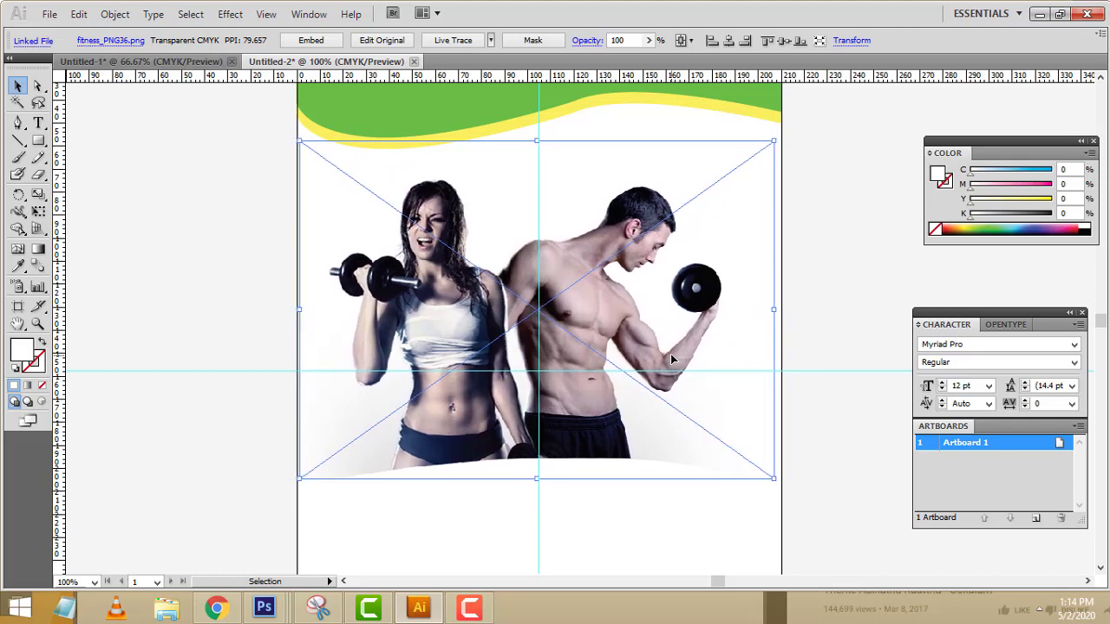
pyautogui.click(822, 253)
pyautogui.scroll(3, 821, 253)
pyautogui.scroll(-8, 823, 255)
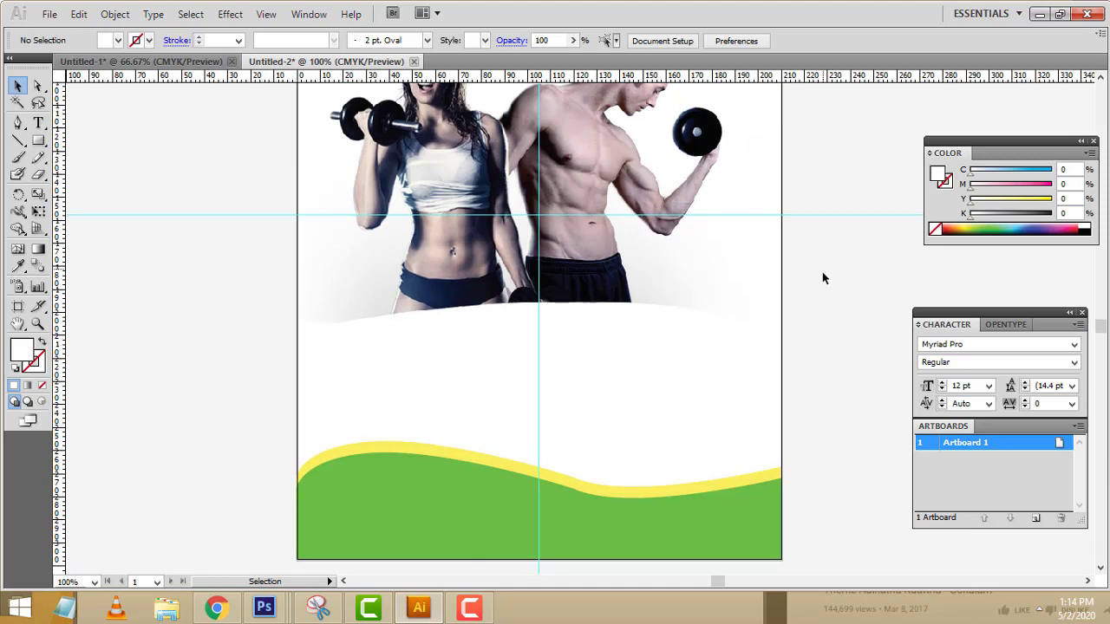
pyautogui.scroll(-1, 823, 271)
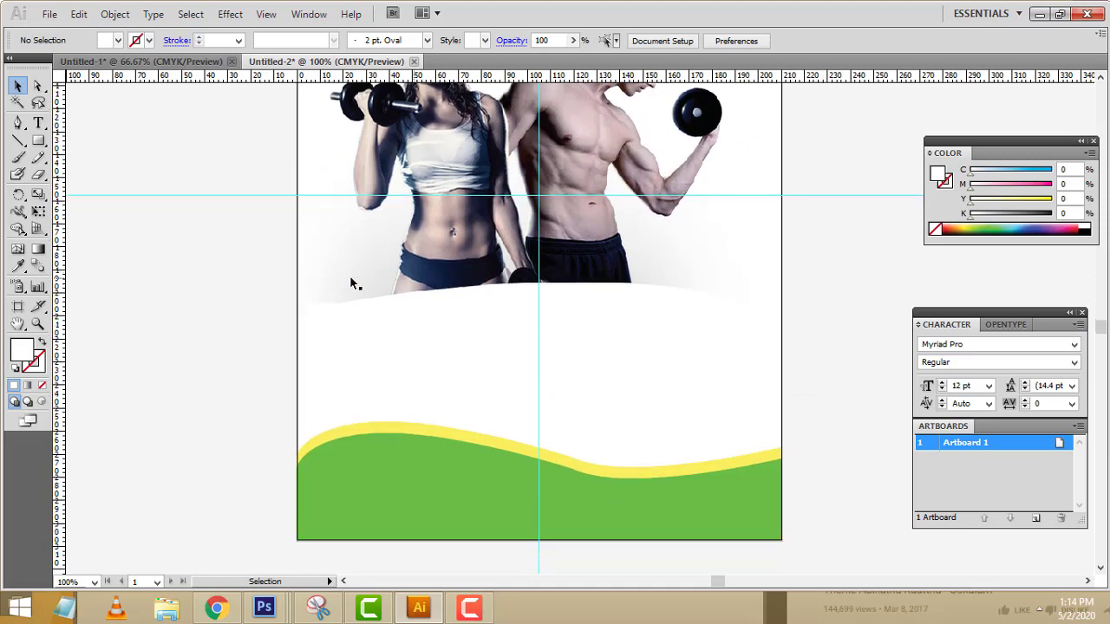
# Draw a full-width white rectangle across the page below the photo
pyautogui.click(143, 60)
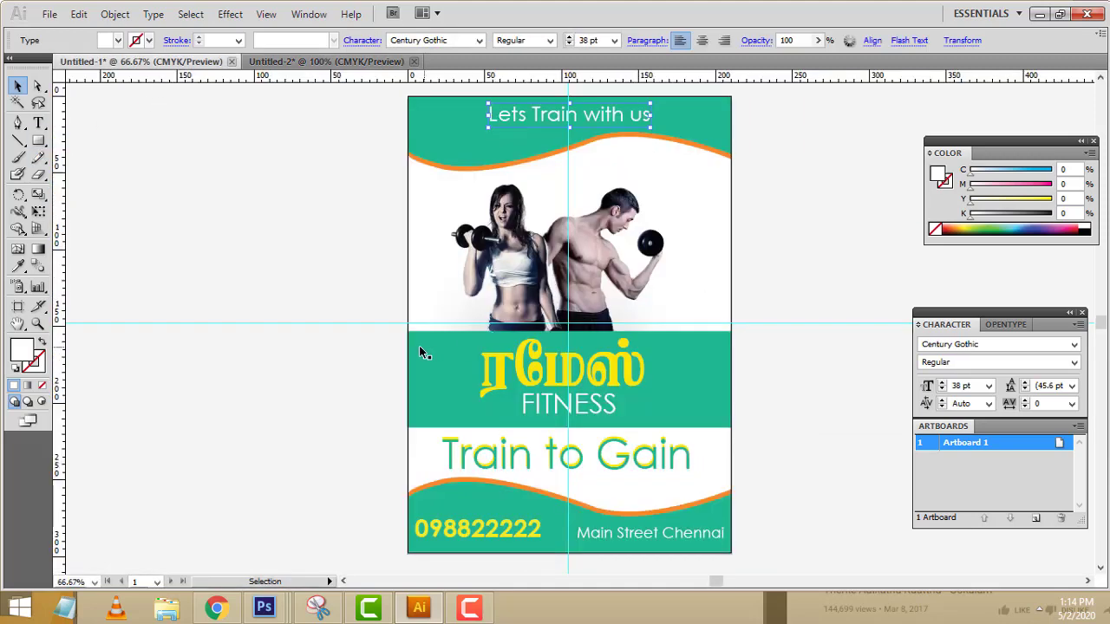
pyautogui.click(326, 60)
pyautogui.click(38, 142)
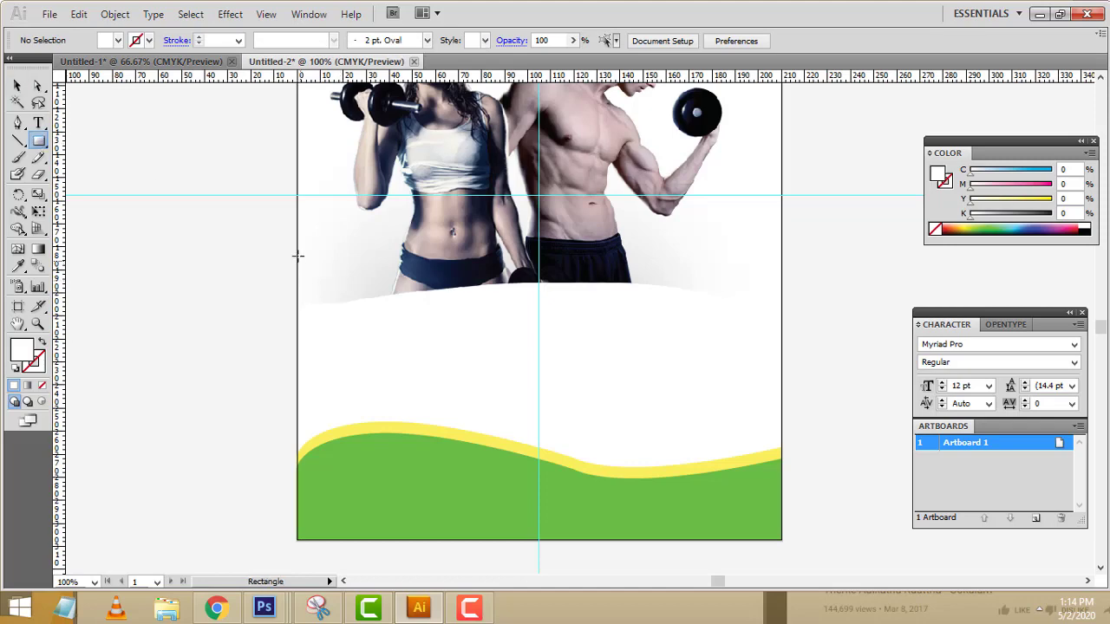
pyautogui.moveTo(298, 255)
pyautogui.mouseDown()
pyautogui.moveTo(381, 320)
pyautogui.moveTo(782, 373)
pyautogui.mouseUp()
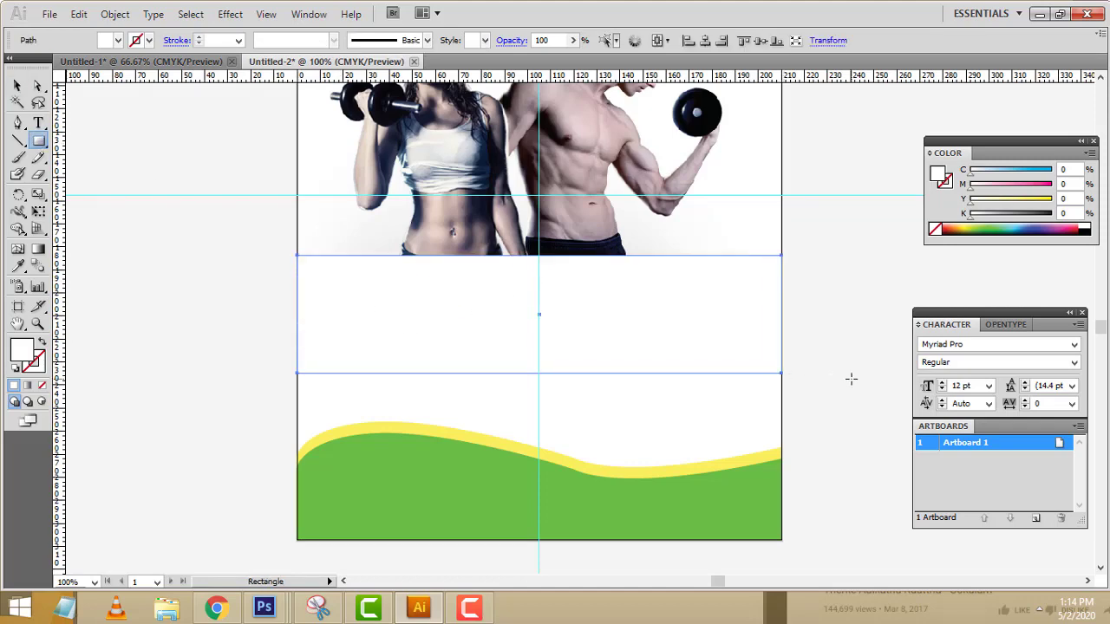
pyautogui.scroll(5, 851, 379)
pyautogui.press('v')
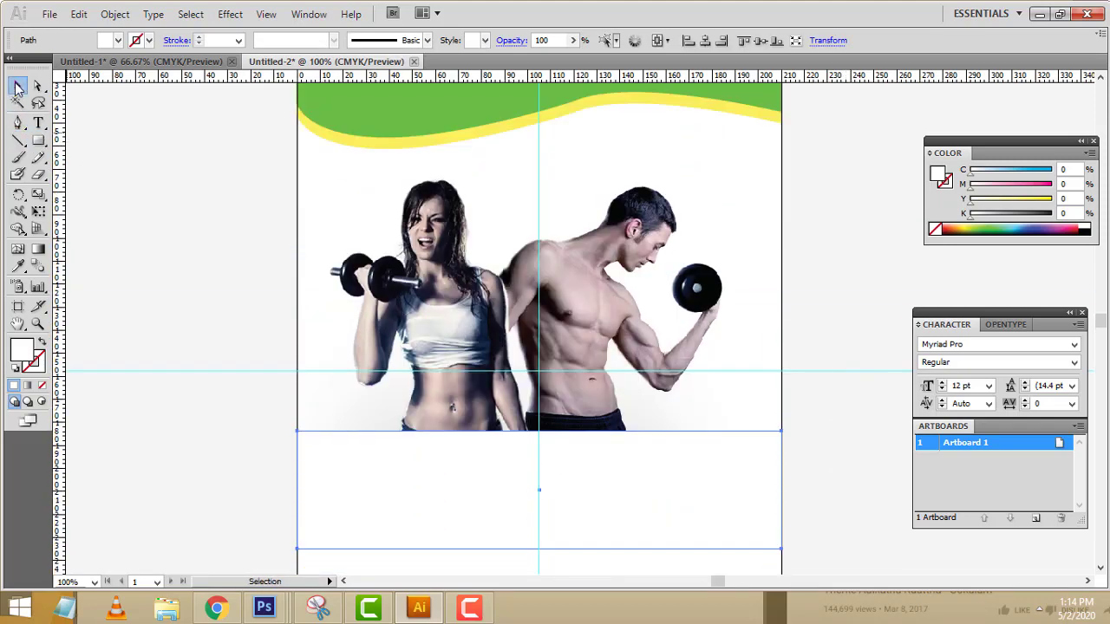
pyautogui.click(103, 139)
# Reselect the white rectangle, then bring up the finished reference flyer
pyautogui.scroll(-5, 744, 315)
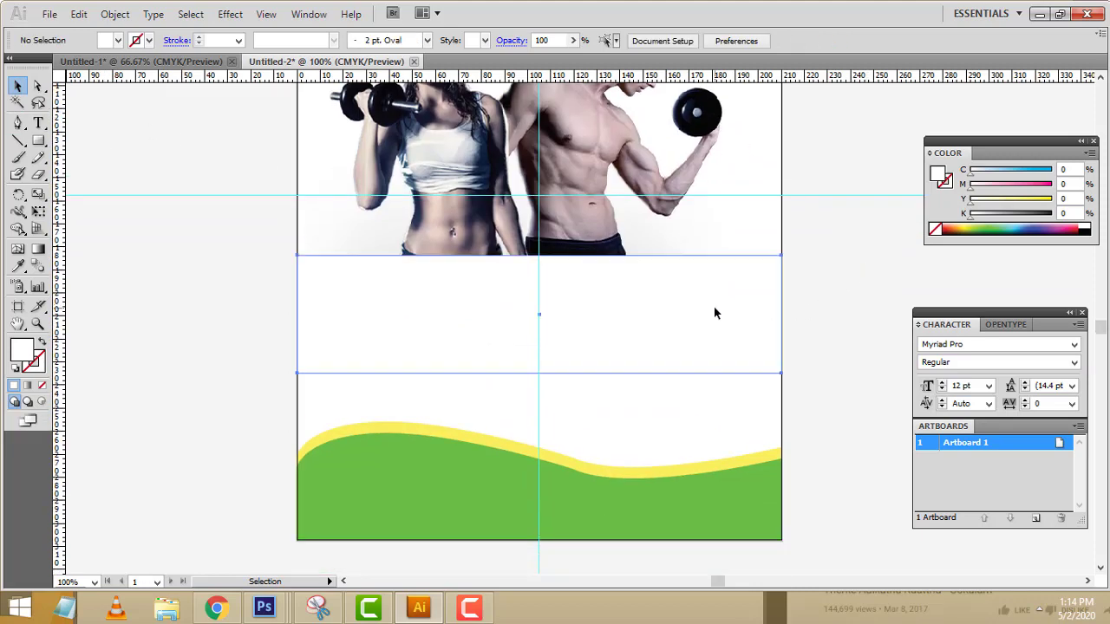
pyautogui.click(716, 313)
pyautogui.click(809, 312)
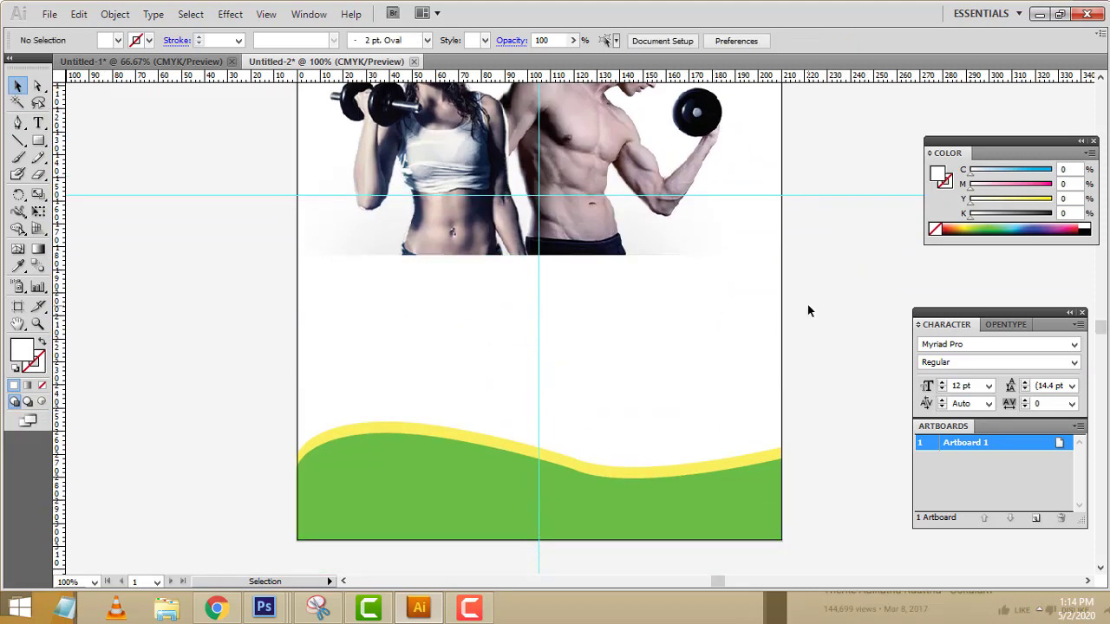
pyautogui.click(738, 300)
pyautogui.click(158, 64)
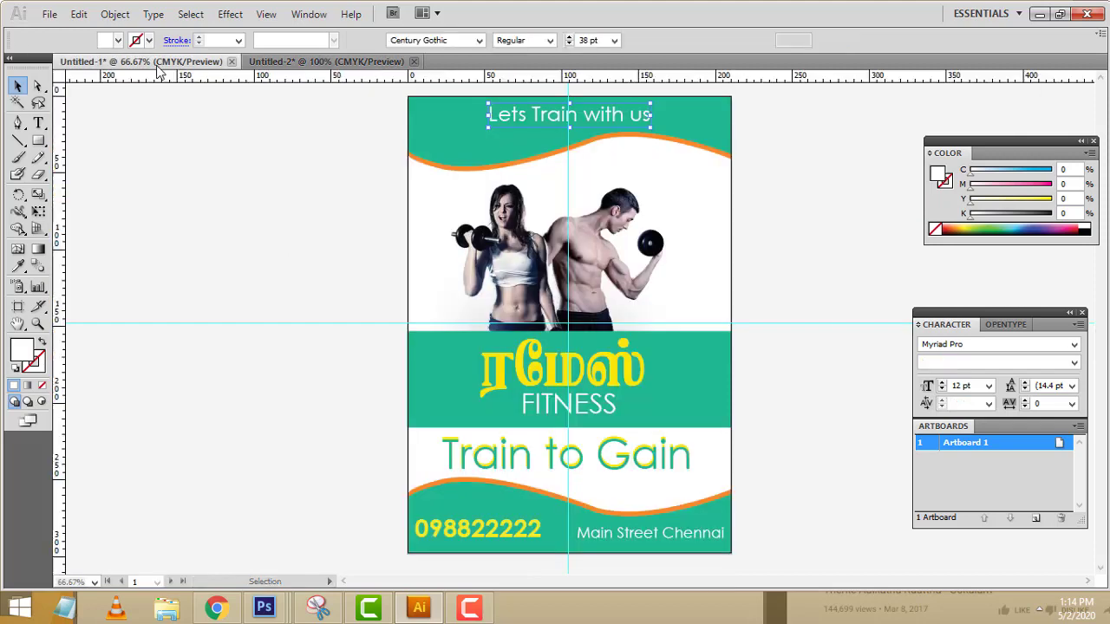
# Copy the Tamil title ரமேஸ் from the reference and paste it just below the photo
pyautogui.click(527, 375)
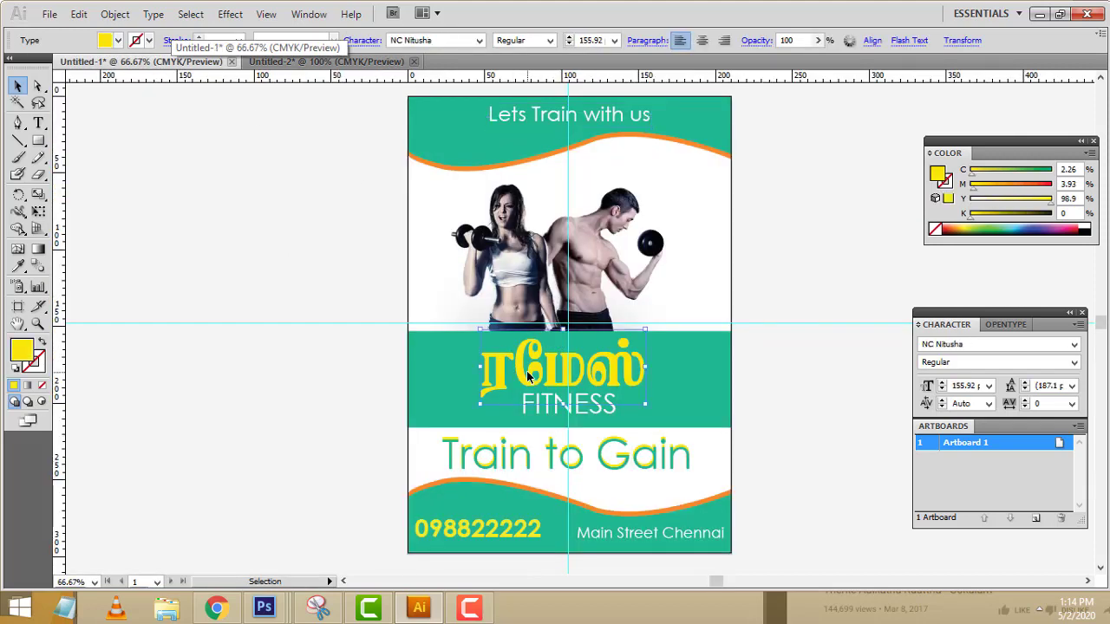
pyautogui.click(326, 62)
pyautogui.hotkey('ctrl', 'v')
pyautogui.moveTo(560, 335); pyautogui.dragTo(560, 292)
pyautogui.scroll(3, 849, 319)
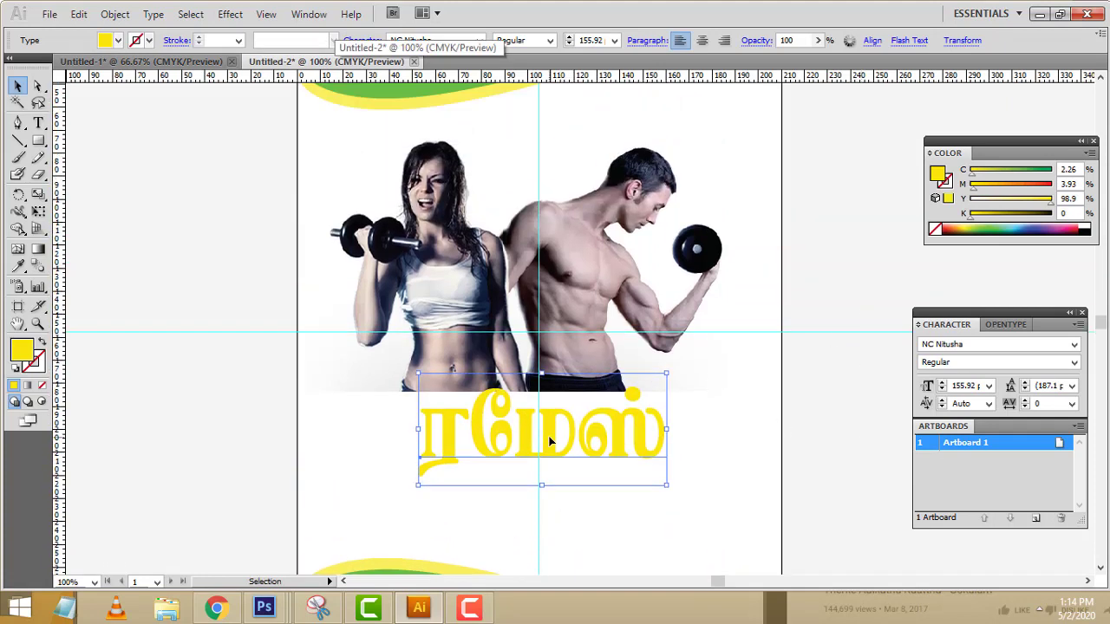
# Set the Tamil title's font to NC Ratheka S
pyautogui.click(441, 40)
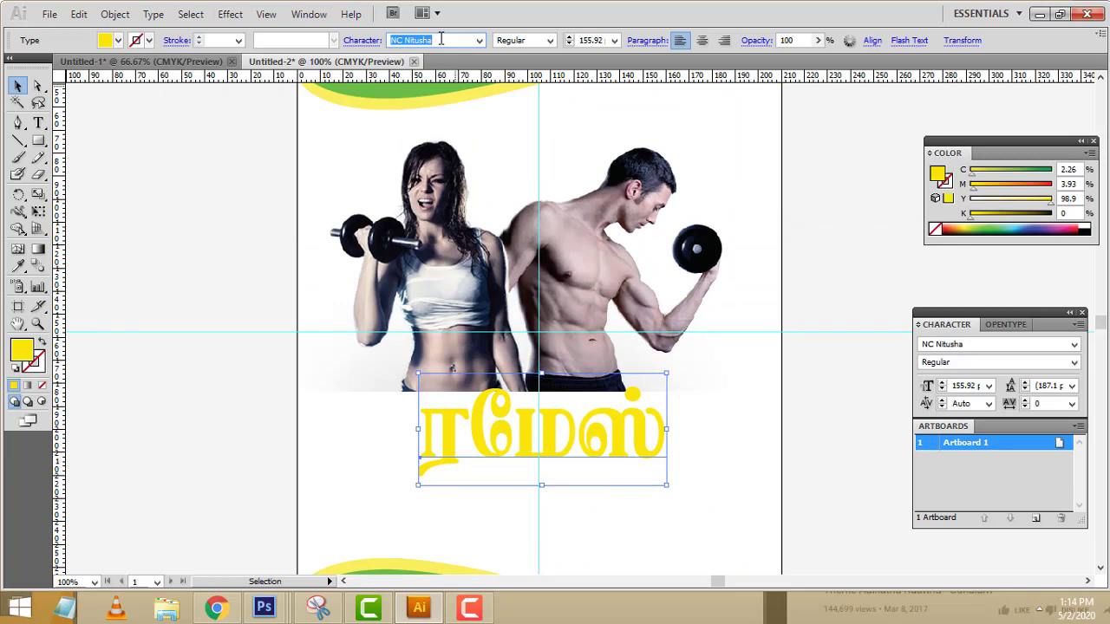
pyautogui.press('Down')
pyautogui.press('Down')
pyautogui.press('Down')
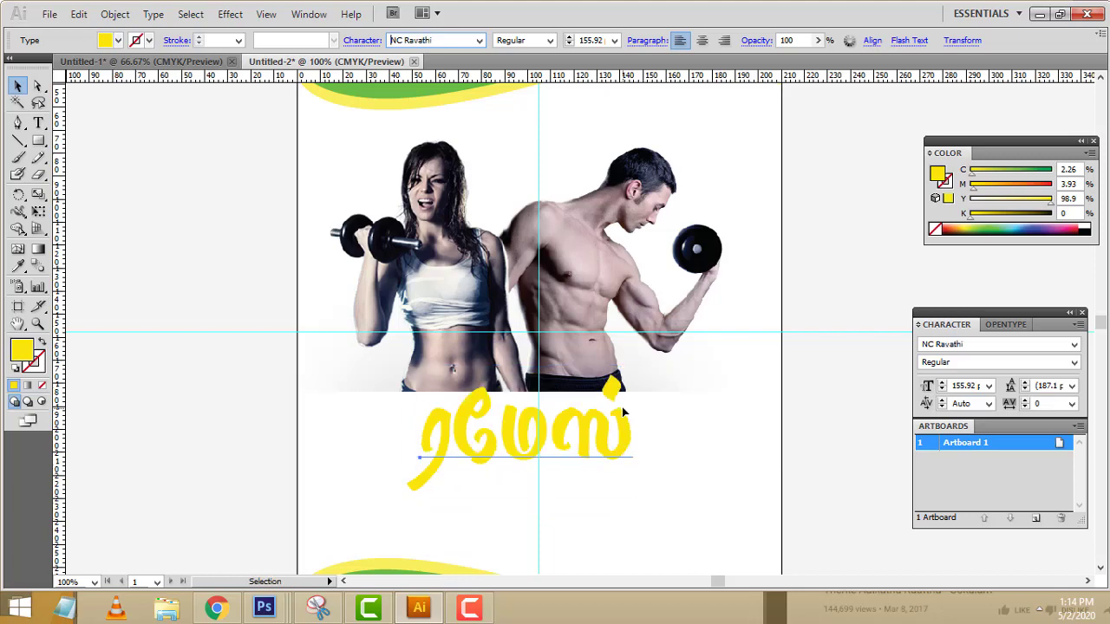
pyautogui.press('Down')
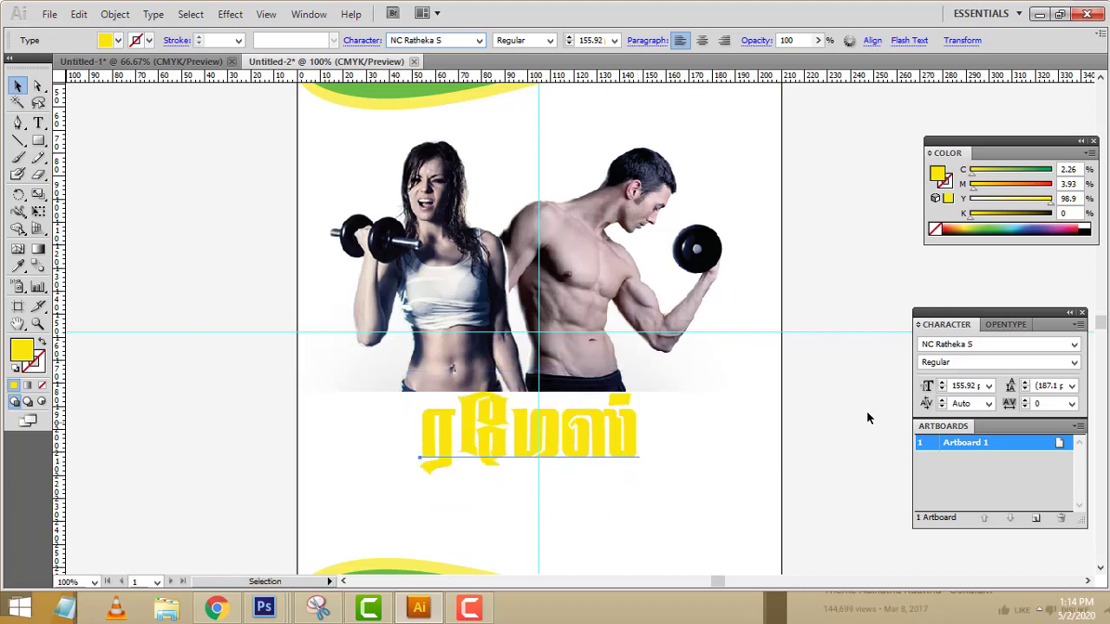
pyautogui.press('Down')
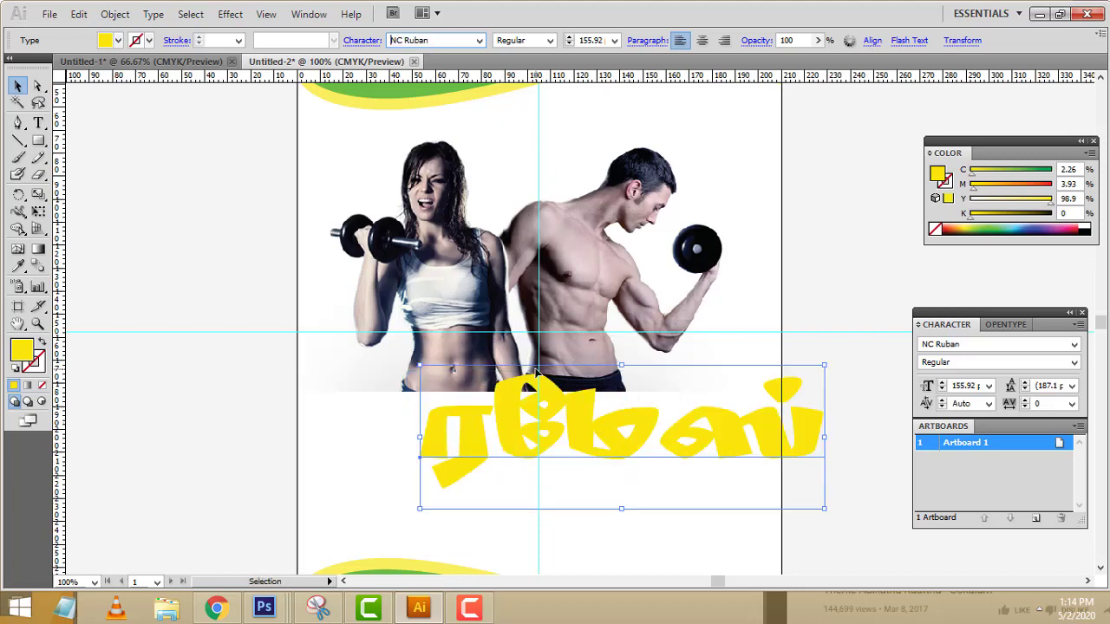
pyautogui.press('Up')
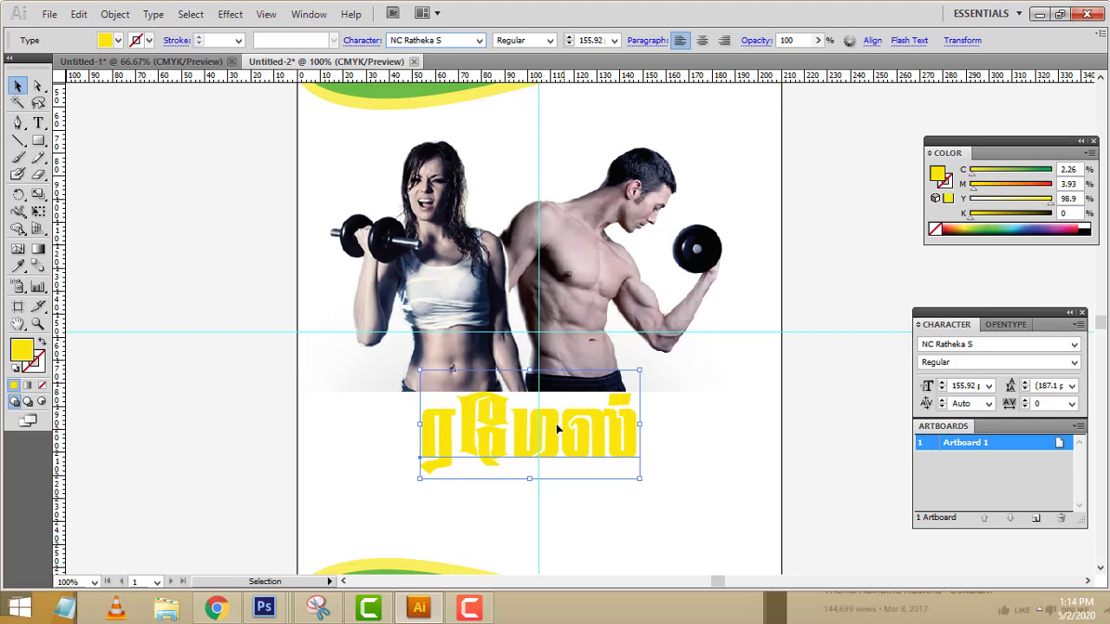
pyautogui.scroll(-3, 720, 471)
# Fill the band behind the title with the wave's green using the eyedropper
pyautogui.click(755, 367)
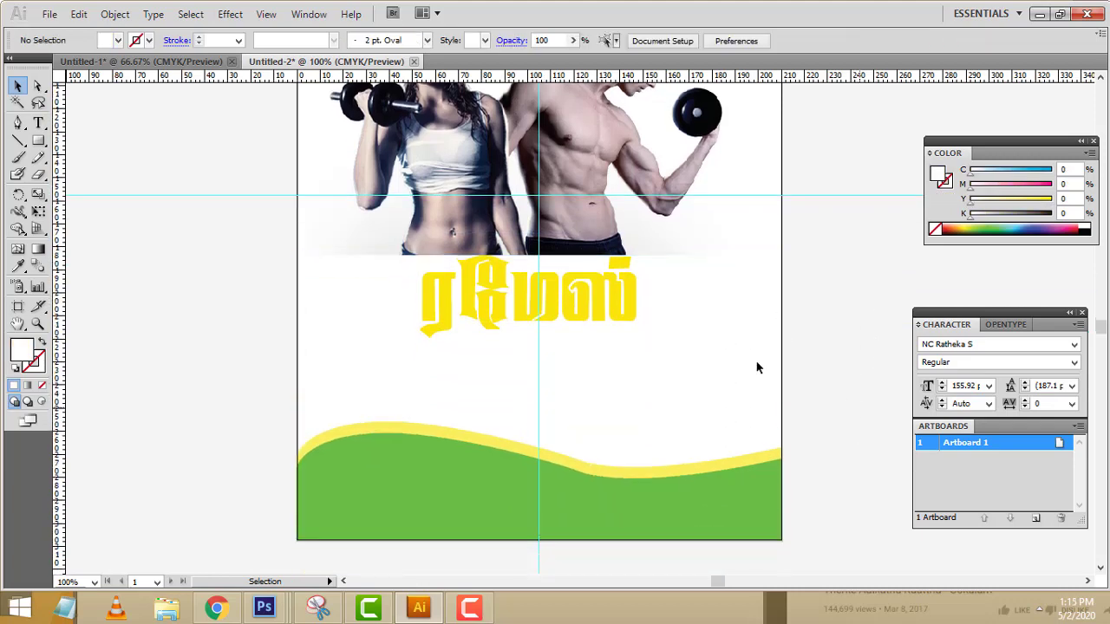
pyautogui.moveTo(556, 295); pyautogui.dragTo(548, 291)
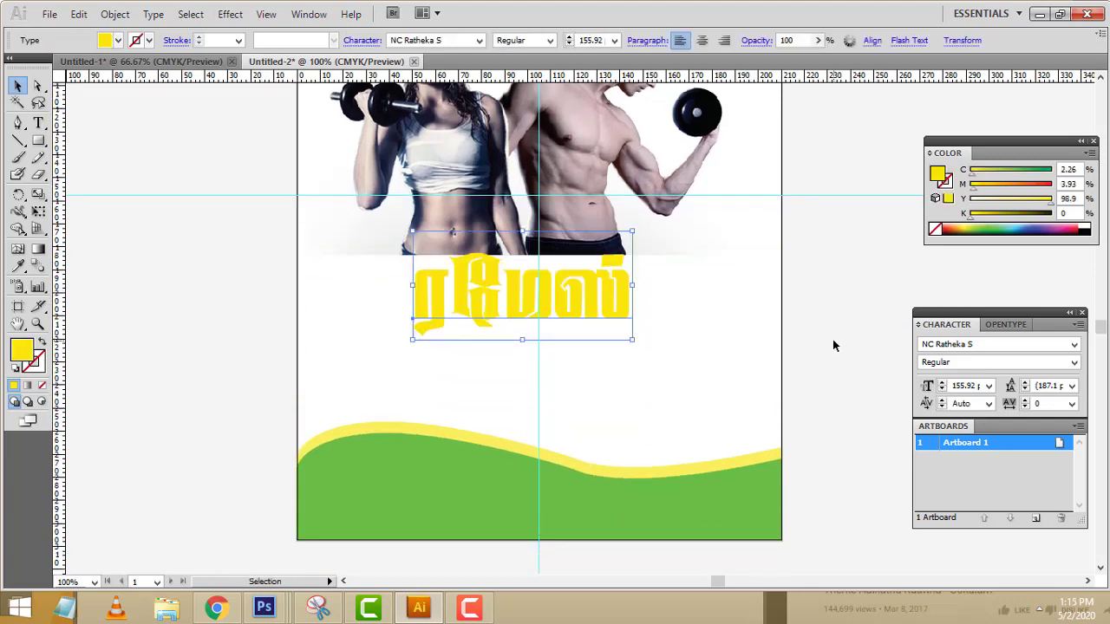
pyautogui.scroll(3, 832, 343)
pyautogui.scroll(-2, 805, 334)
pyautogui.click(730, 315)
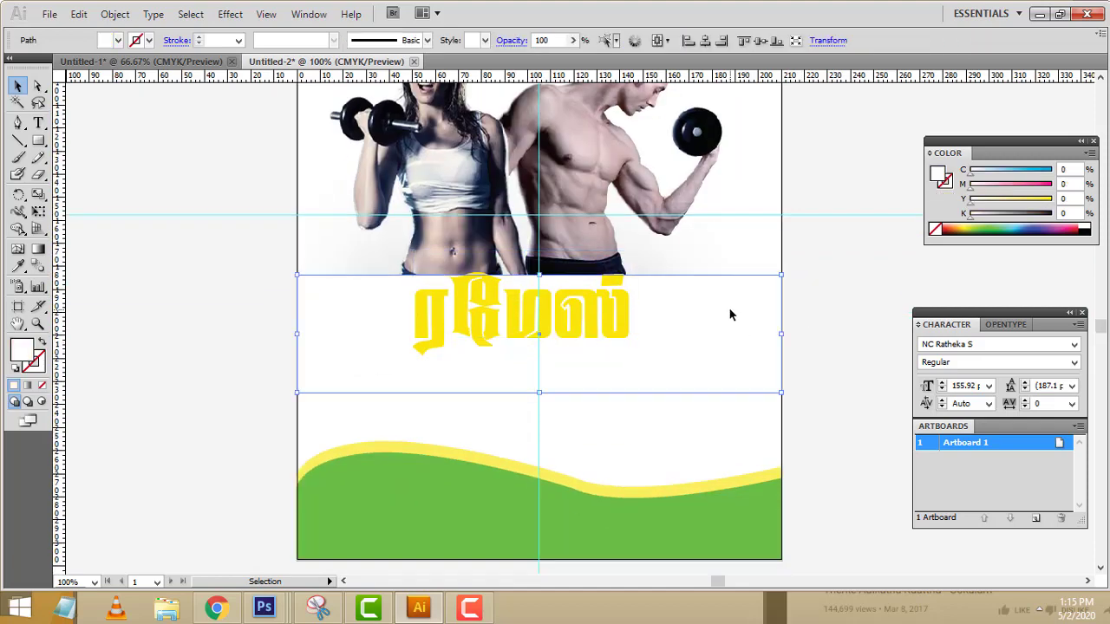
pyautogui.click(19, 266)
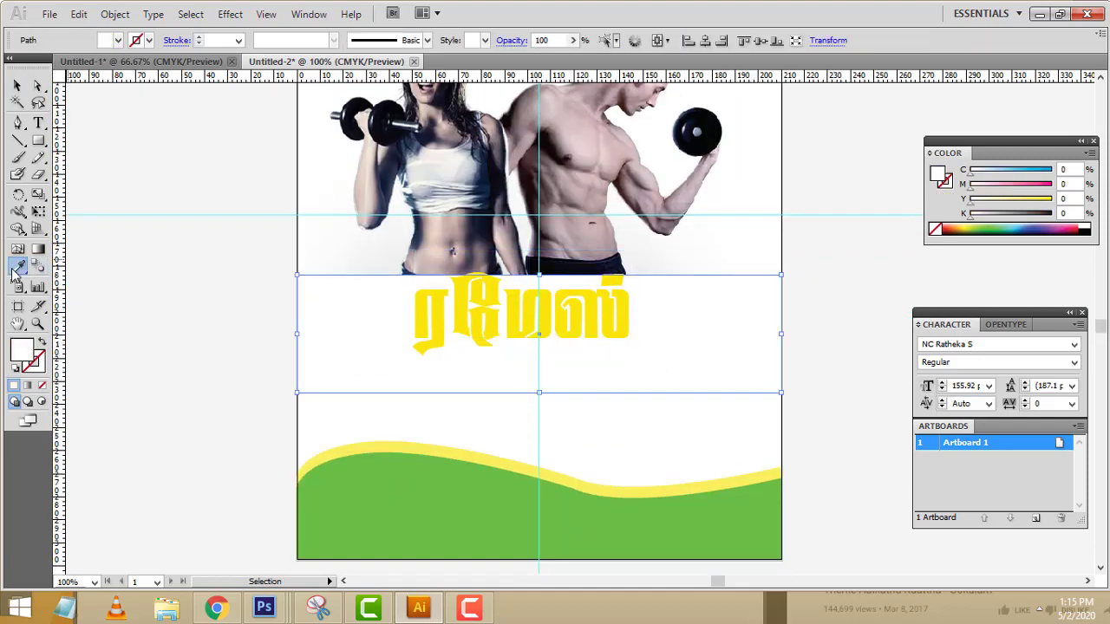
pyautogui.click(434, 525)
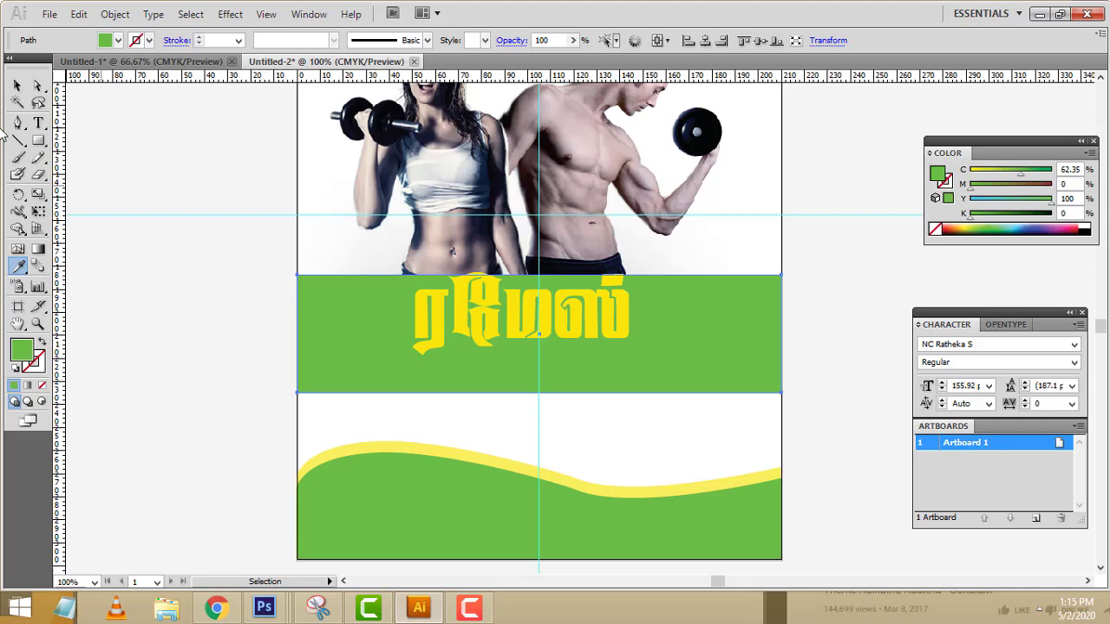
pyautogui.click(17, 85)
pyautogui.click(122, 157)
# Change the Tamil title's fill colour to white
pyautogui.scroll(3, 867, 260)
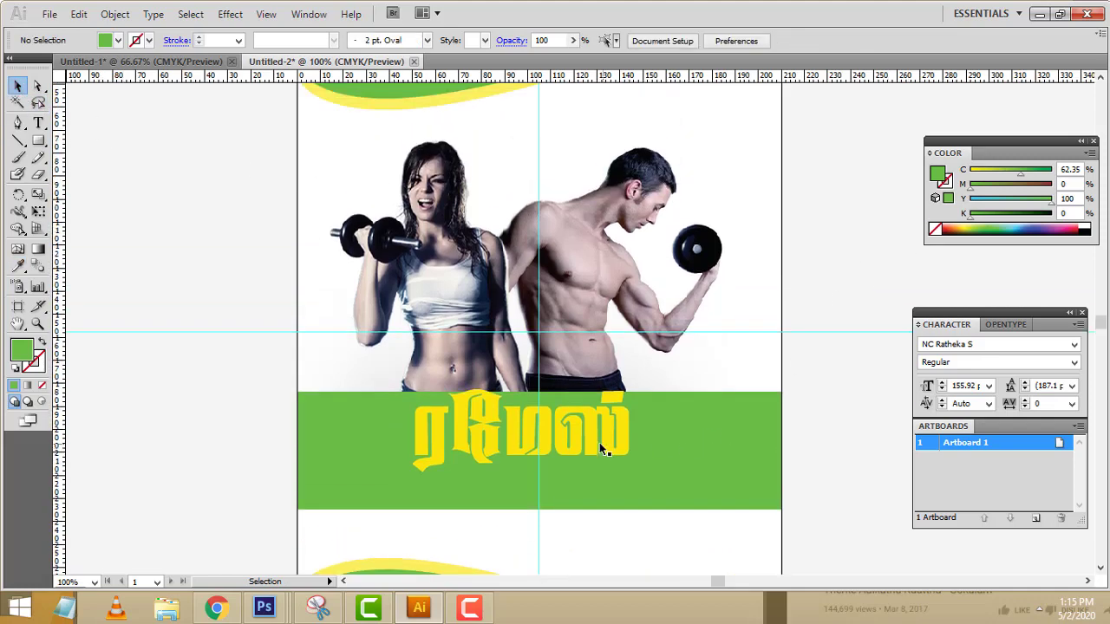
pyautogui.click(600, 442)
pyautogui.click(840, 446)
pyautogui.scroll(-3, 837, 446)
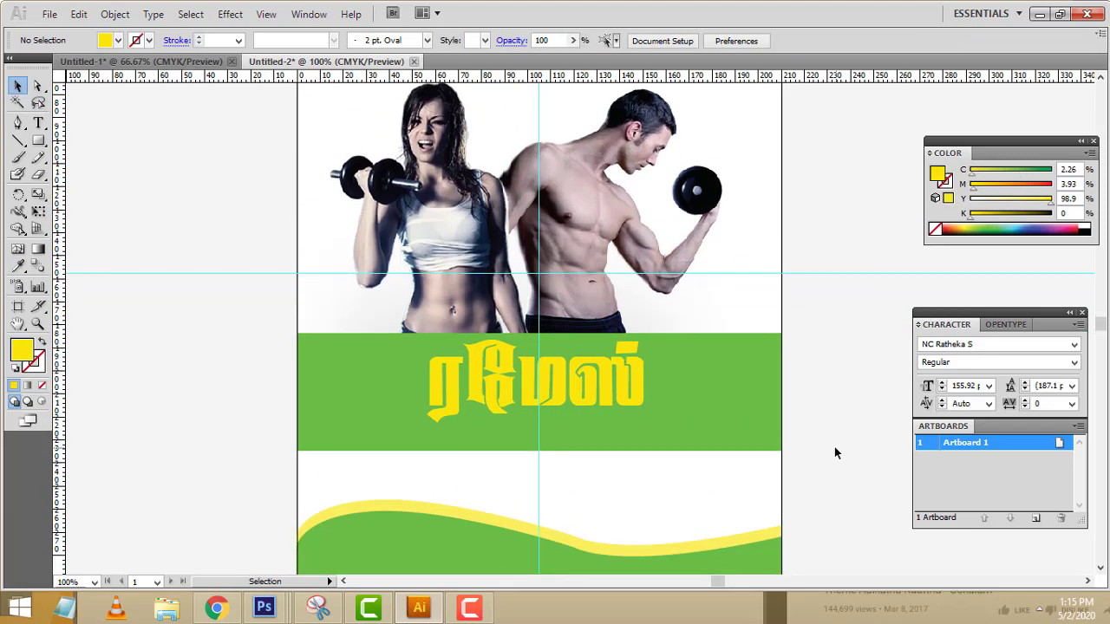
pyautogui.scroll(-3, 835, 449)
pyautogui.click(595, 341)
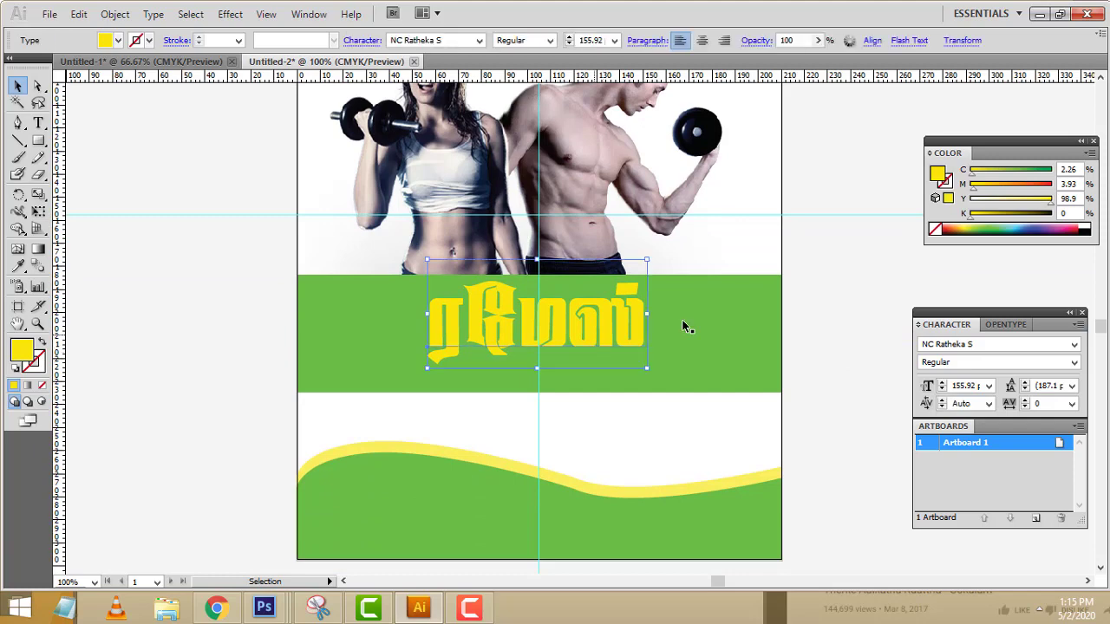
pyautogui.moveTo(972, 176); pyautogui.dragTo(970, 177)
pyautogui.click(1021, 224)
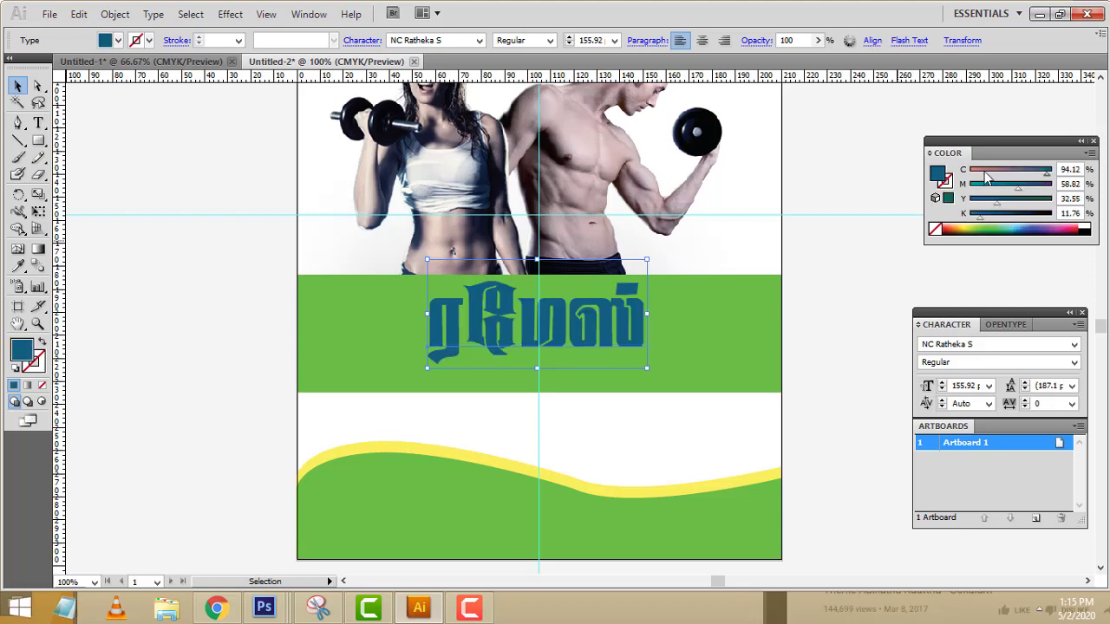
pyautogui.doubleClick(22, 351)
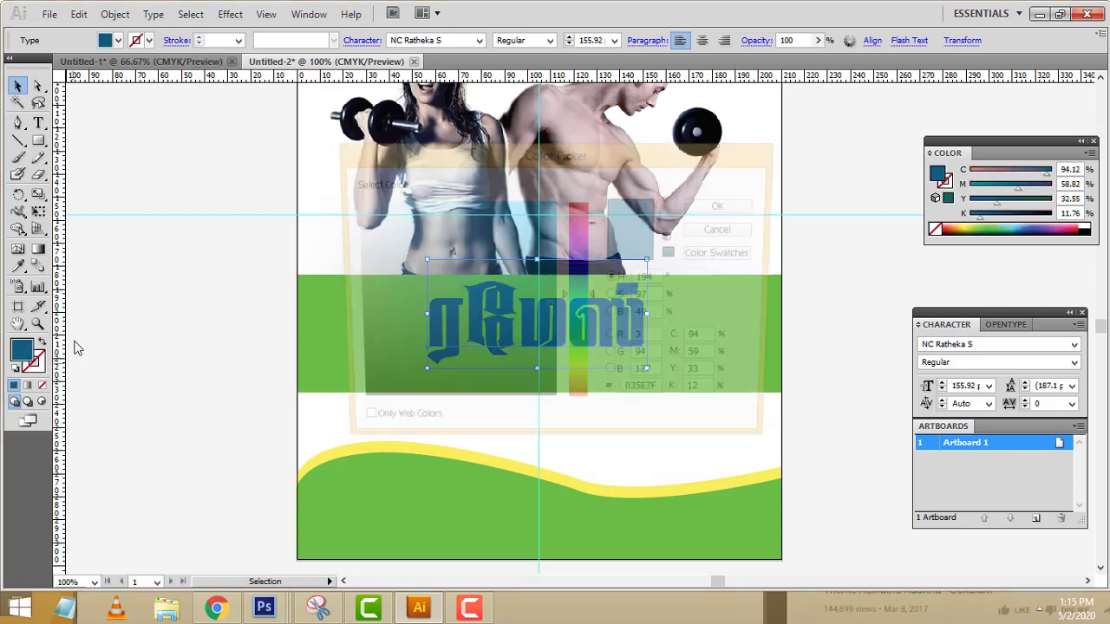
pyautogui.click(348, 200)
pyautogui.click(718, 207)
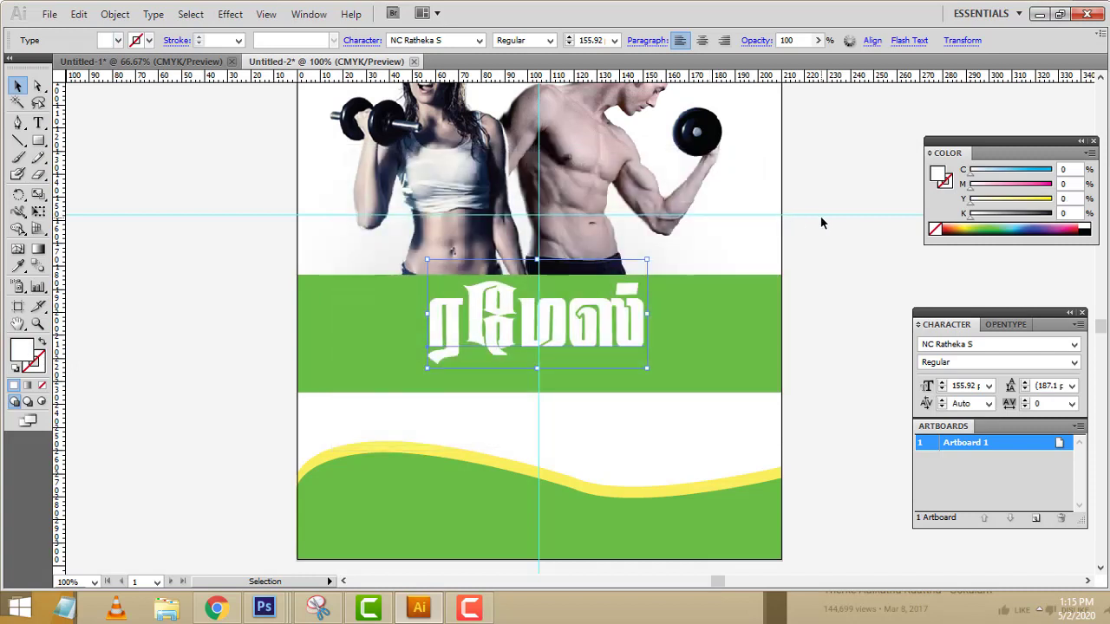
pyautogui.click(822, 223)
# Shift the Tamil title slightly to the right
pyautogui.scroll(3, 823, 223)
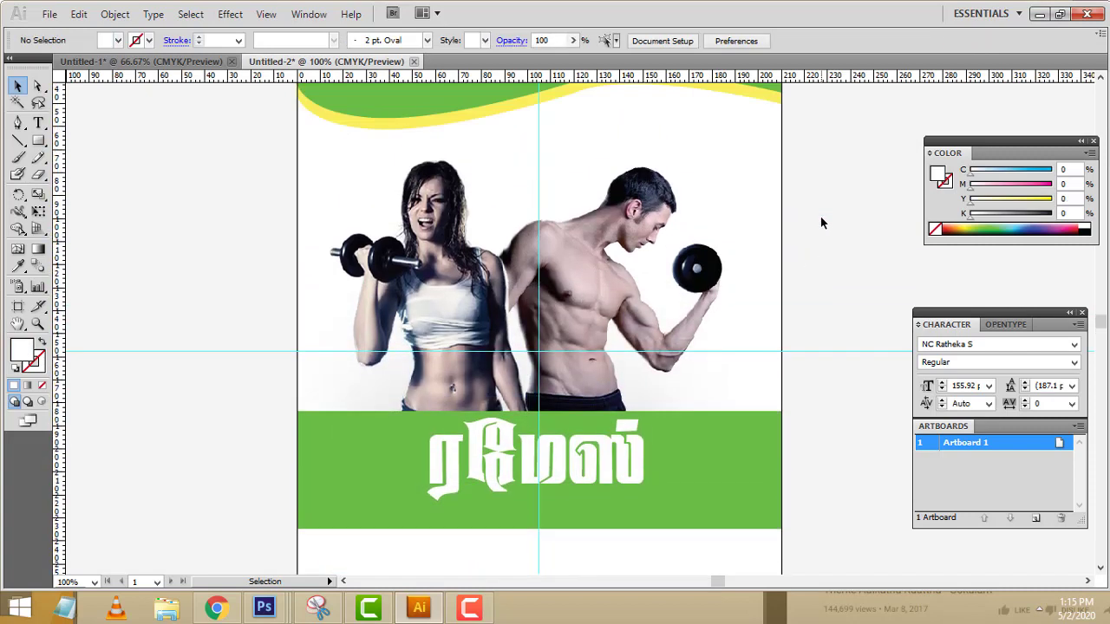
pyautogui.scroll(2, 822, 223)
pyautogui.scroll(-3, 823, 223)
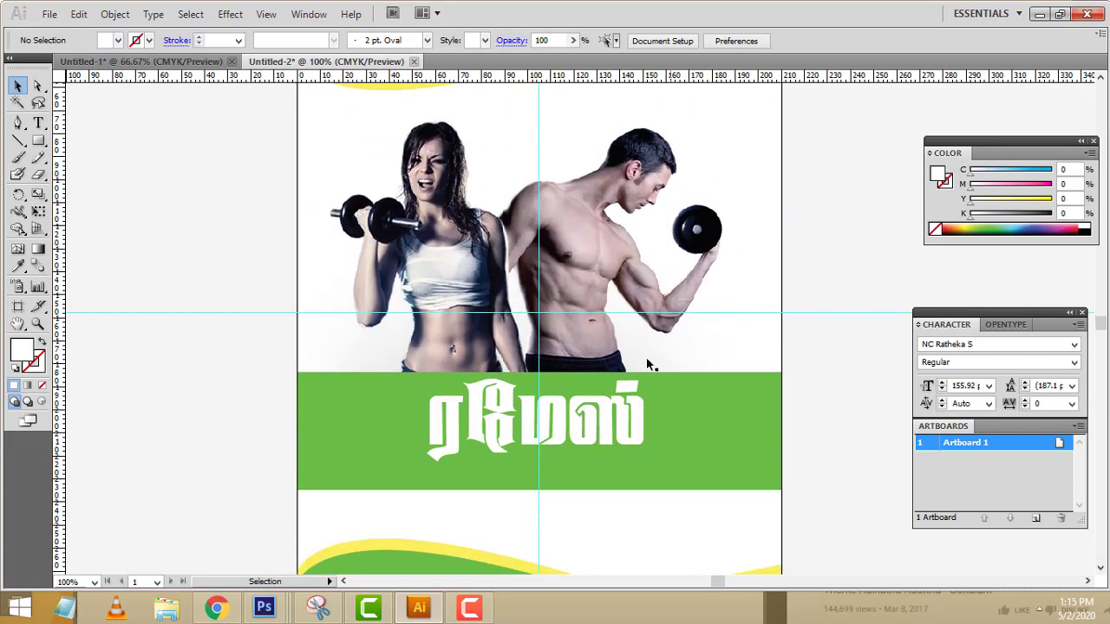
pyautogui.moveTo(594, 412); pyautogui.dragTo(611, 409)
pyautogui.click(829, 403)
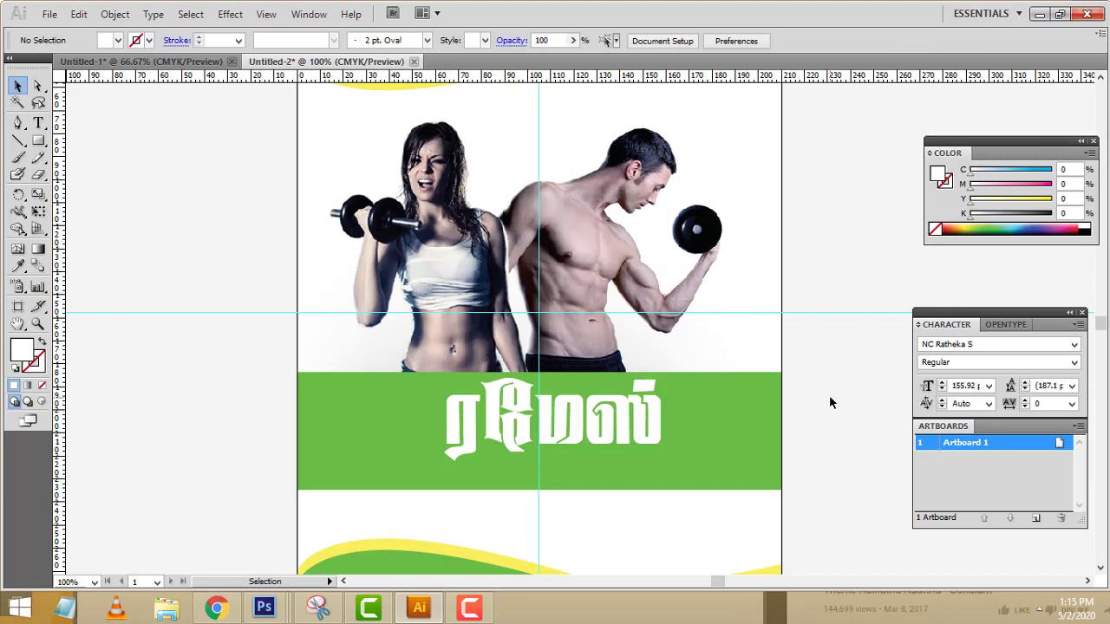
pyautogui.scroll(-3, 829, 402)
# Undo a stray photo move and drag the green band slightly upward
pyautogui.click(583, 319)
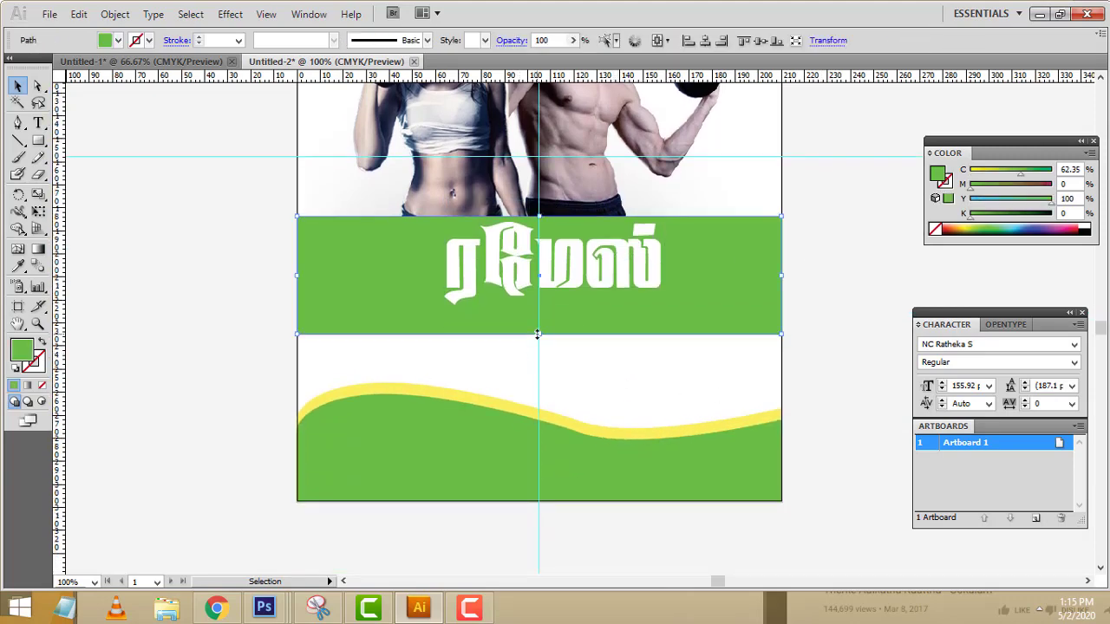
pyautogui.scroll(5, 607, 364)
pyautogui.click(609, 374)
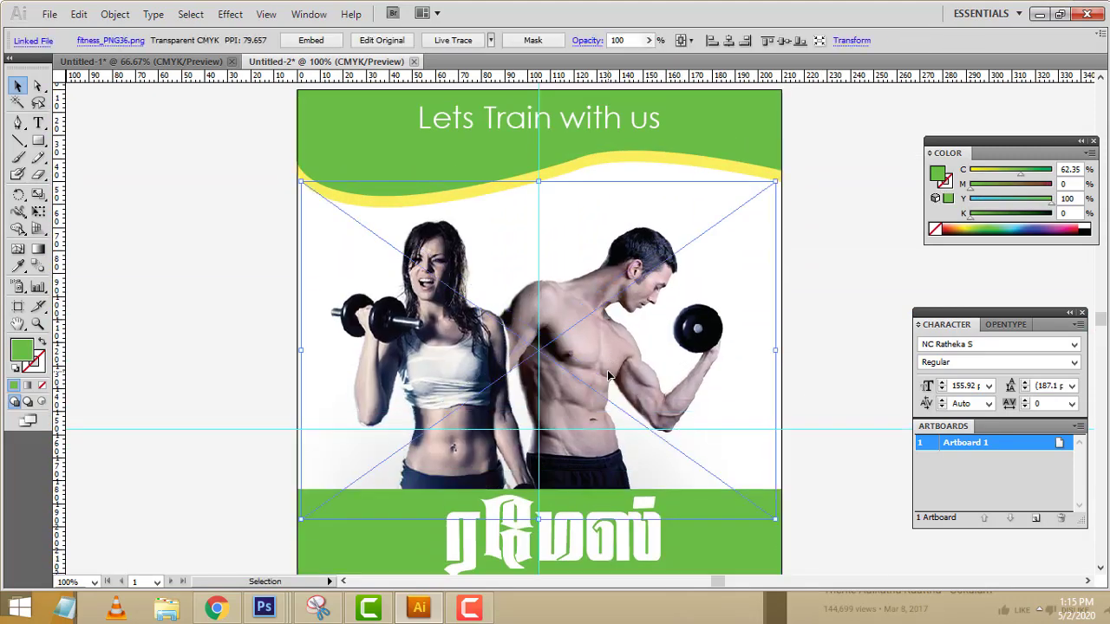
pyautogui.scroll(-3, 755, 351)
pyautogui.hotkey('ctrl', 'z')
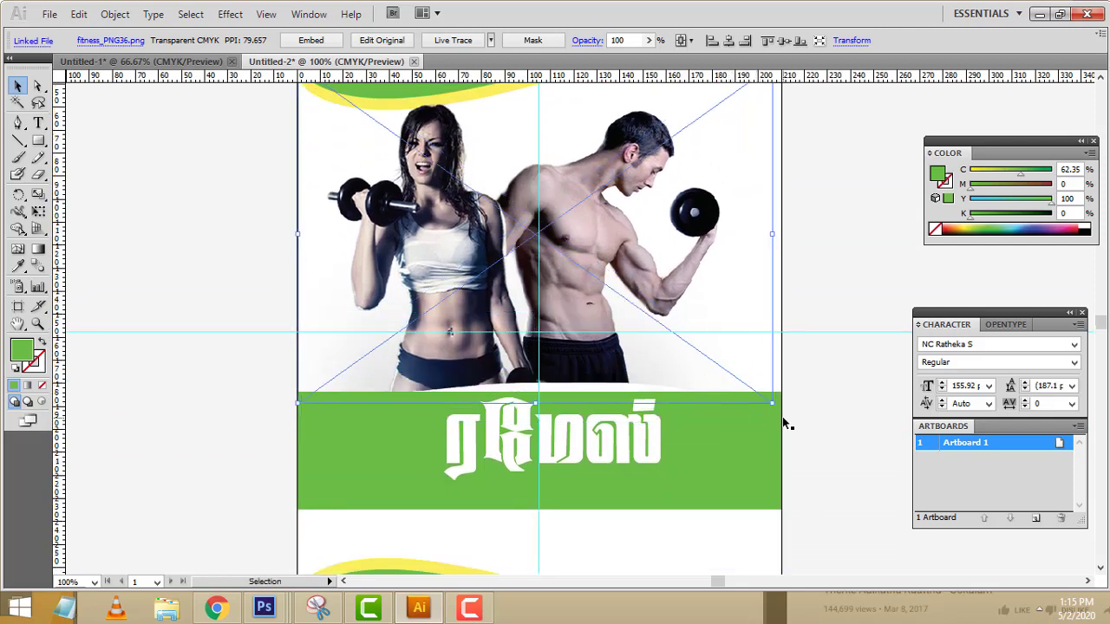
pyautogui.scroll(1, 785, 422)
pyautogui.click(865, 372)
pyautogui.click(680, 493)
pyautogui.scroll(-3, 711, 495)
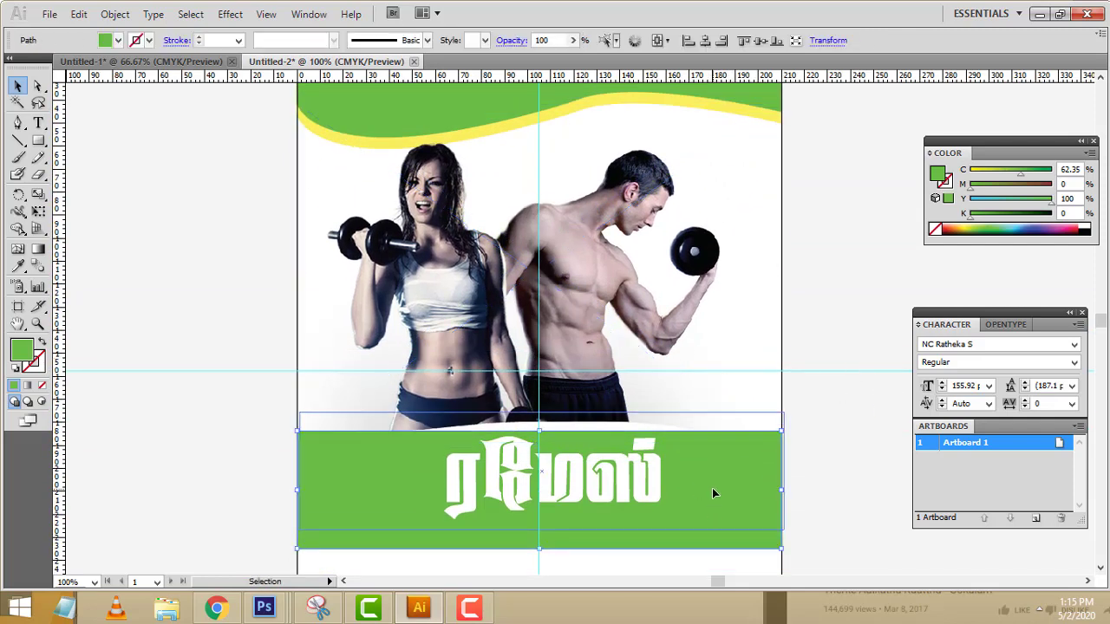
pyautogui.moveTo(645, 417); pyautogui.dragTo(639, 396)
pyautogui.scroll(-2, 768, 405)
pyautogui.click(832, 385)
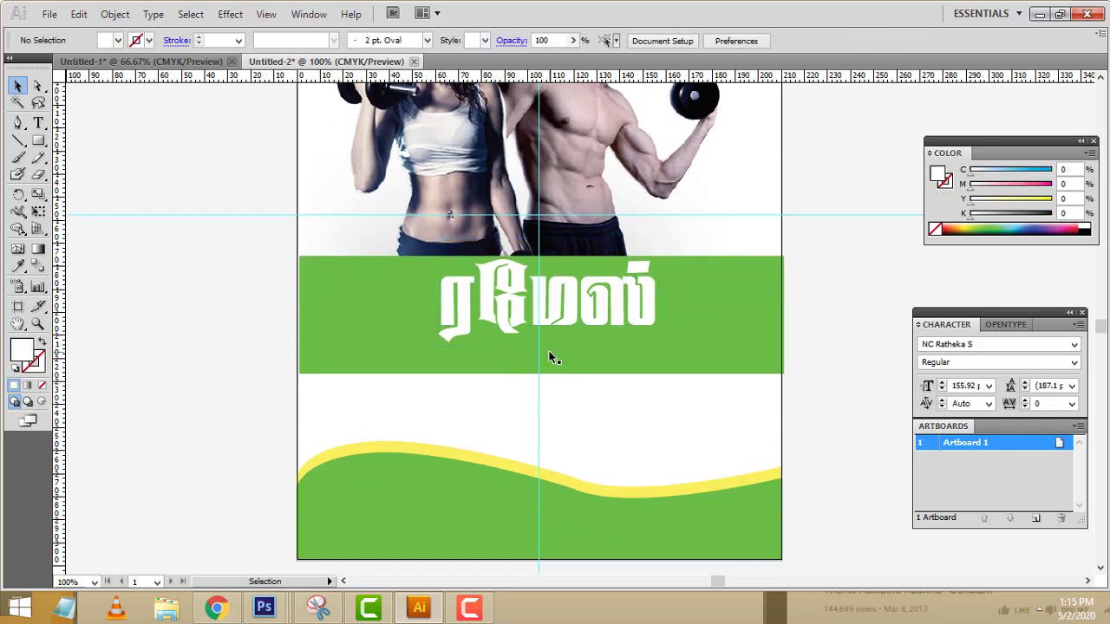
# Copy FITNESS from Untitled-1 and paste it just below the Tamil title in Untitled-2
pyautogui.click(142, 62)
pyautogui.click(558, 412)
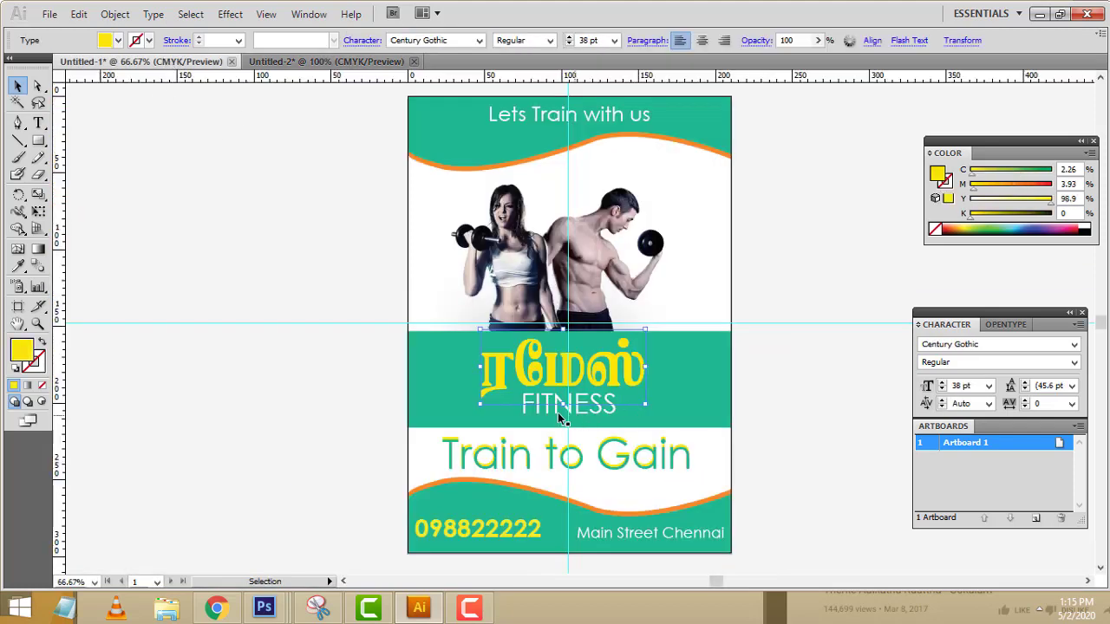
pyautogui.click(547, 414)
pyautogui.hotkey('ctrl', 'c')
pyautogui.click(326, 61)
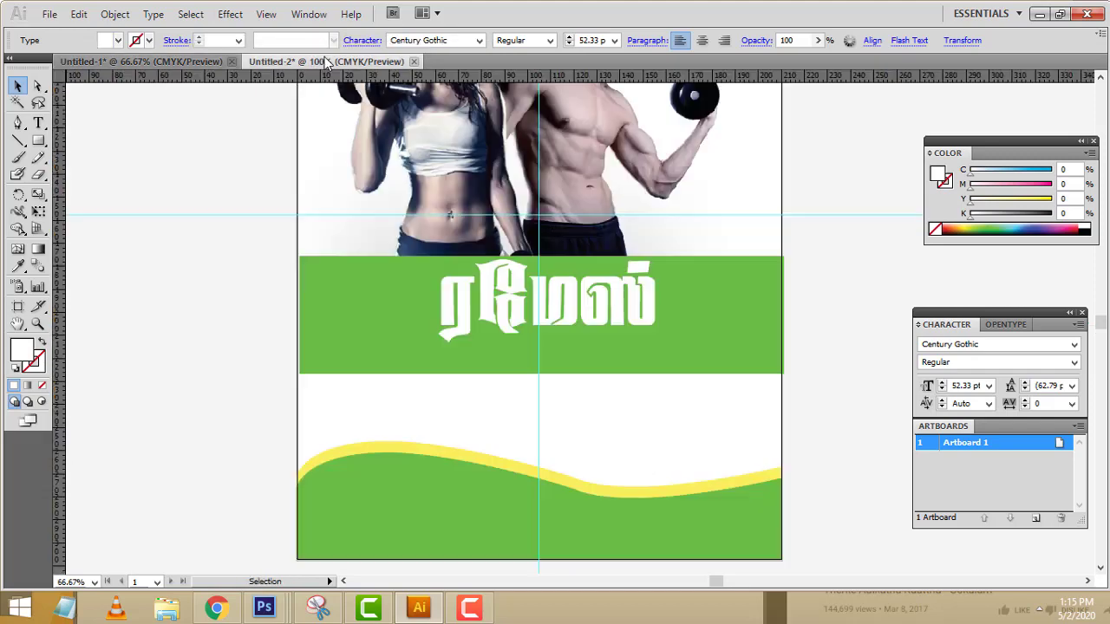
pyautogui.hotkey('ctrl', 'v')
pyautogui.moveTo(574, 340); pyautogui.dragTo(557, 369)
pyautogui.click(884, 322)
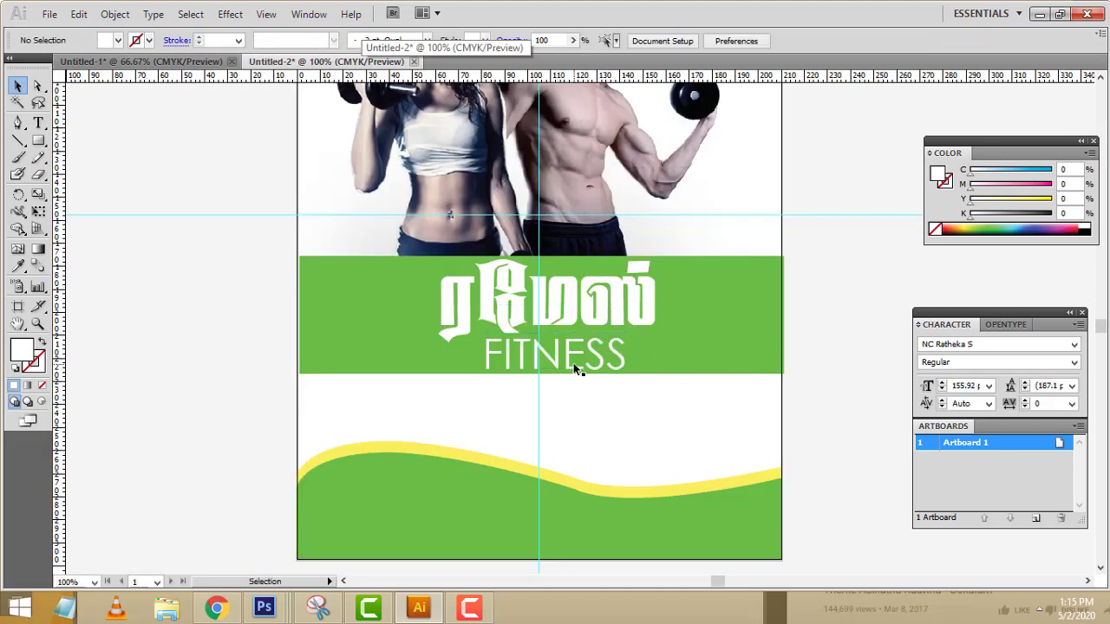
pyautogui.click(570, 363)
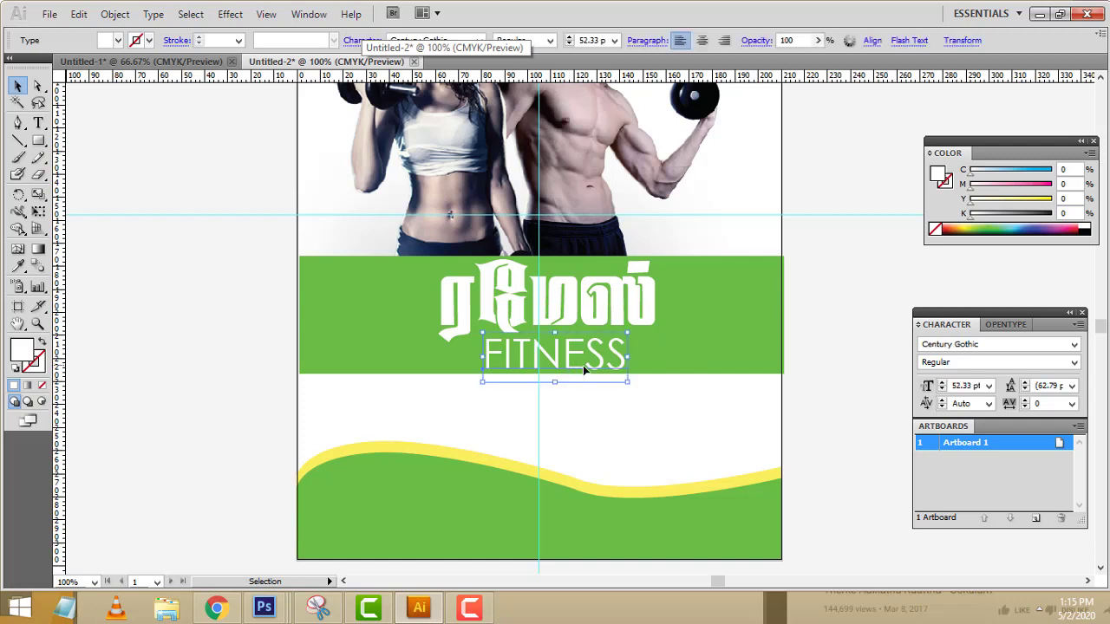
# Recolour FITNESS with the wave's yellow using the Eyedropper
pyautogui.click(19, 268)
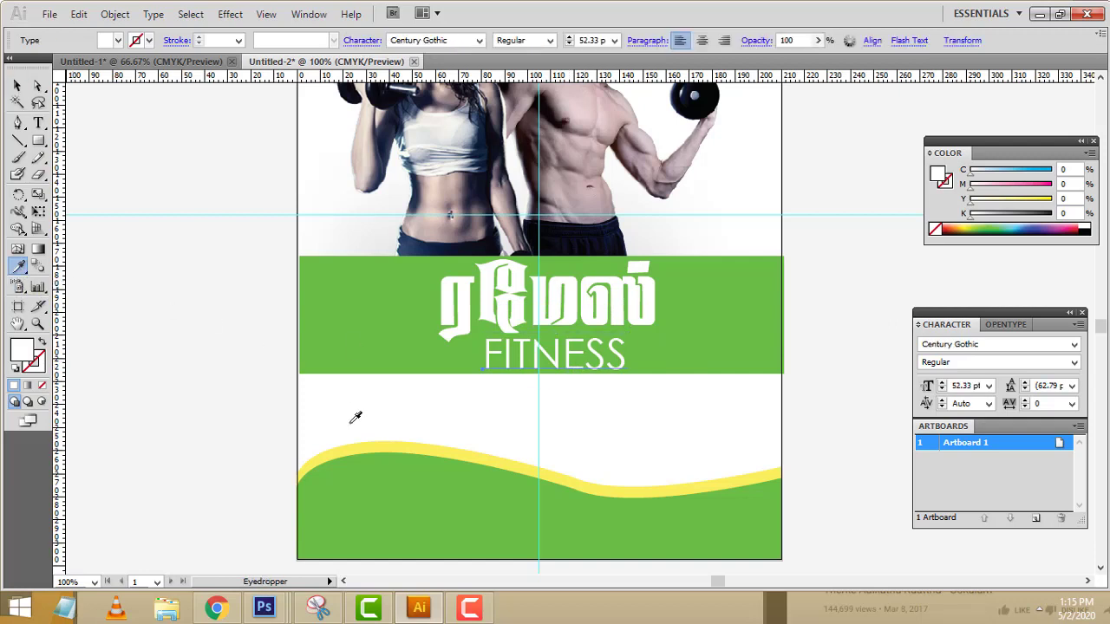
pyautogui.click(375, 444)
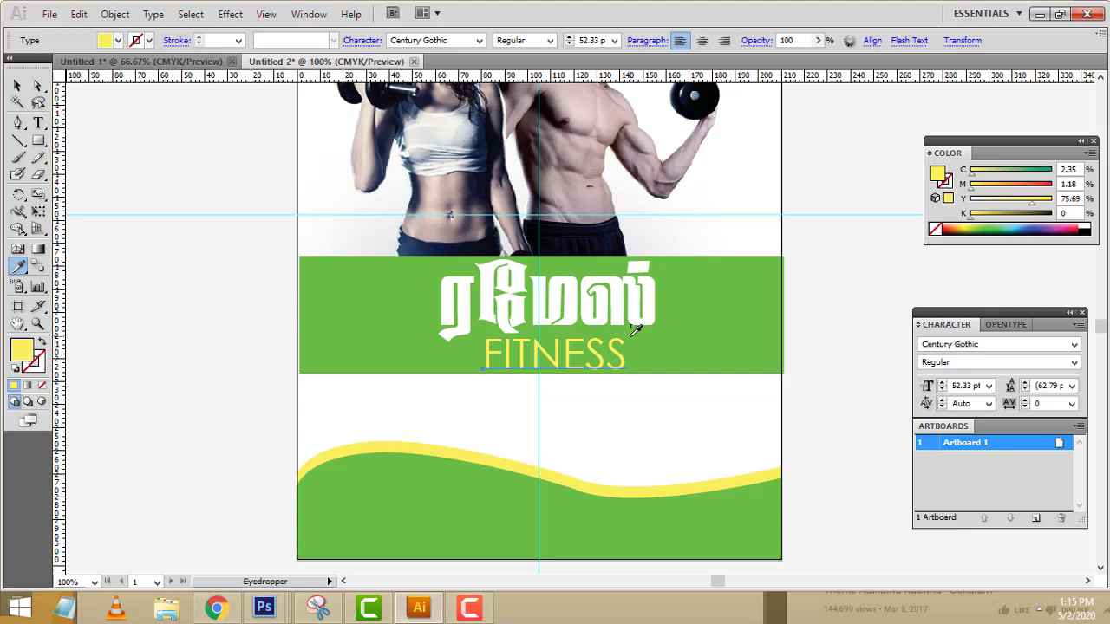
pyautogui.click(18, 86)
pyautogui.click(69, 109)
pyautogui.scroll(5, 858, 221)
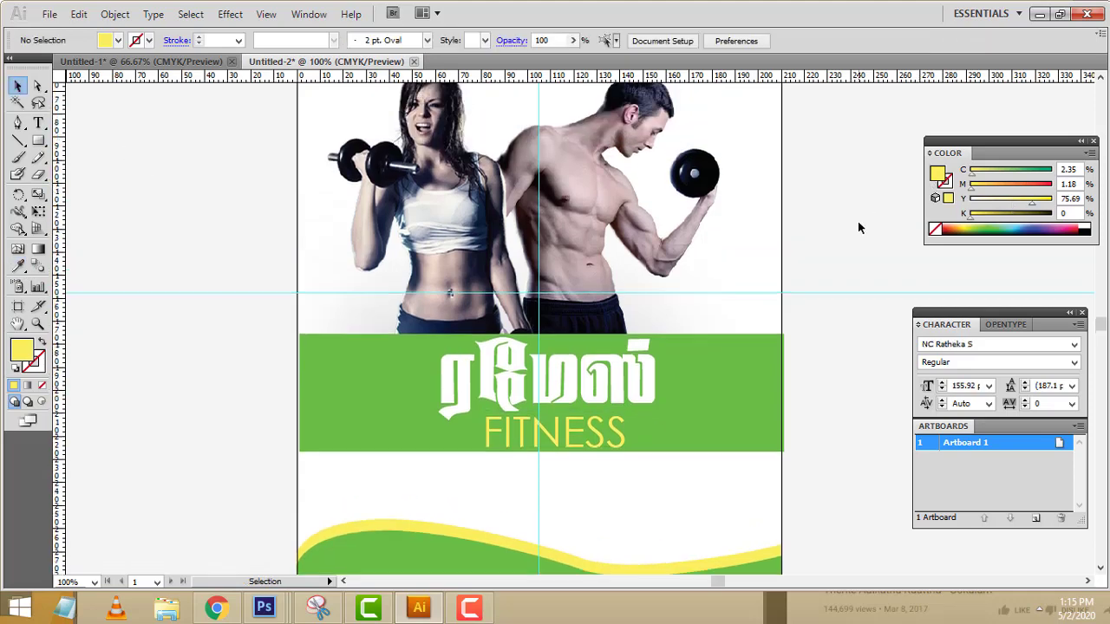
pyautogui.scroll(-7, 858, 221)
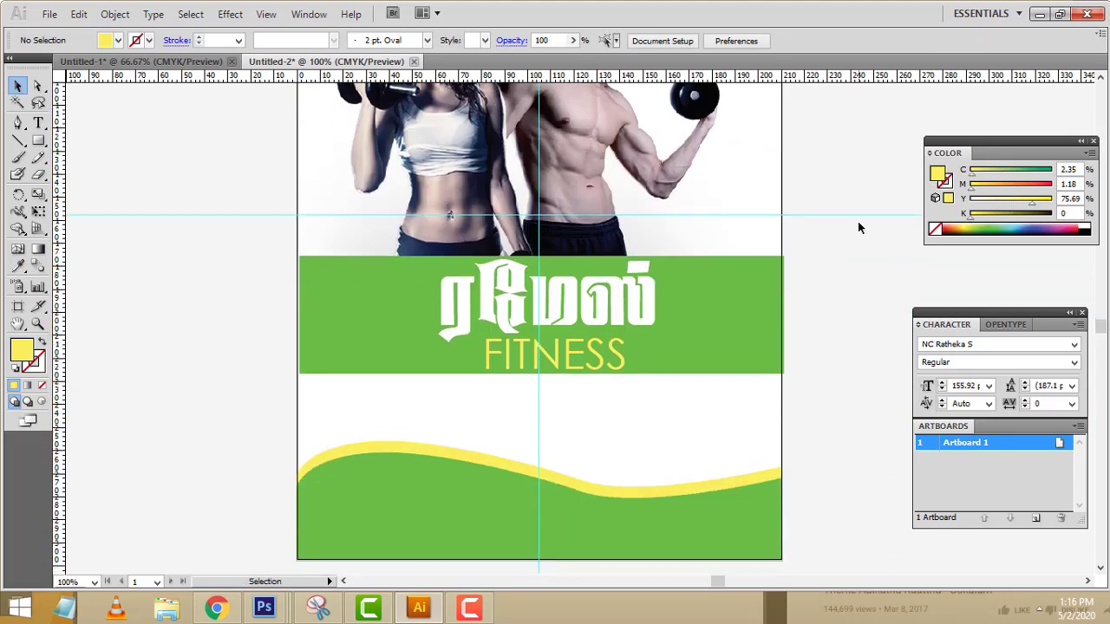
# Paste the teal 'Train to Gain' slogan from Untitled-1 under the green band, one point smaller
pyautogui.click(182, 62)
pyautogui.scroll(-3, 501, 539)
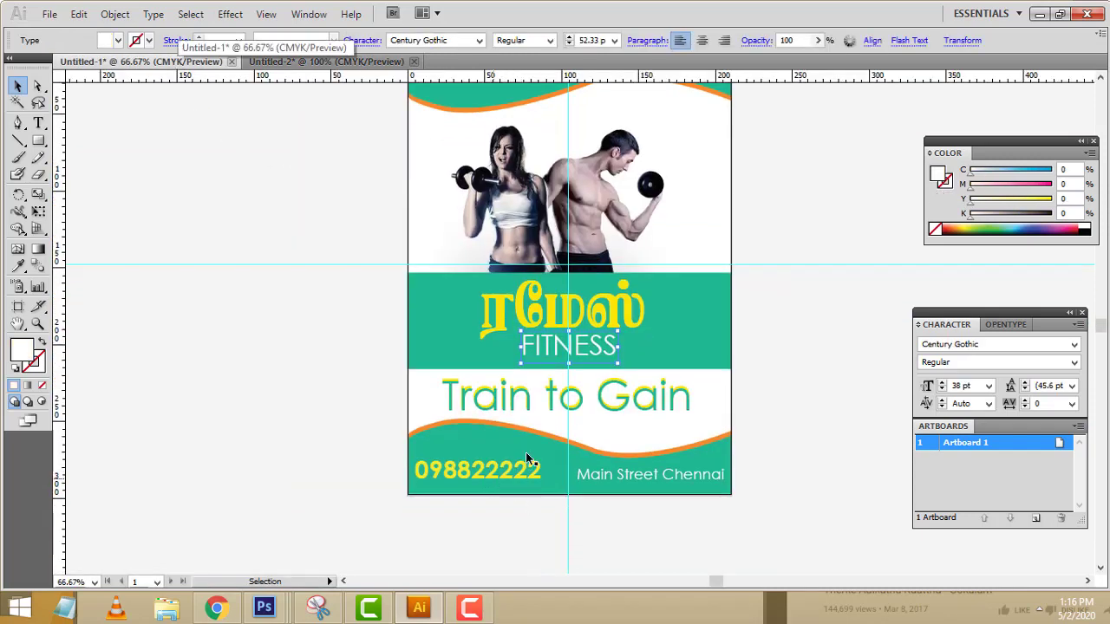
pyautogui.click(518, 409)
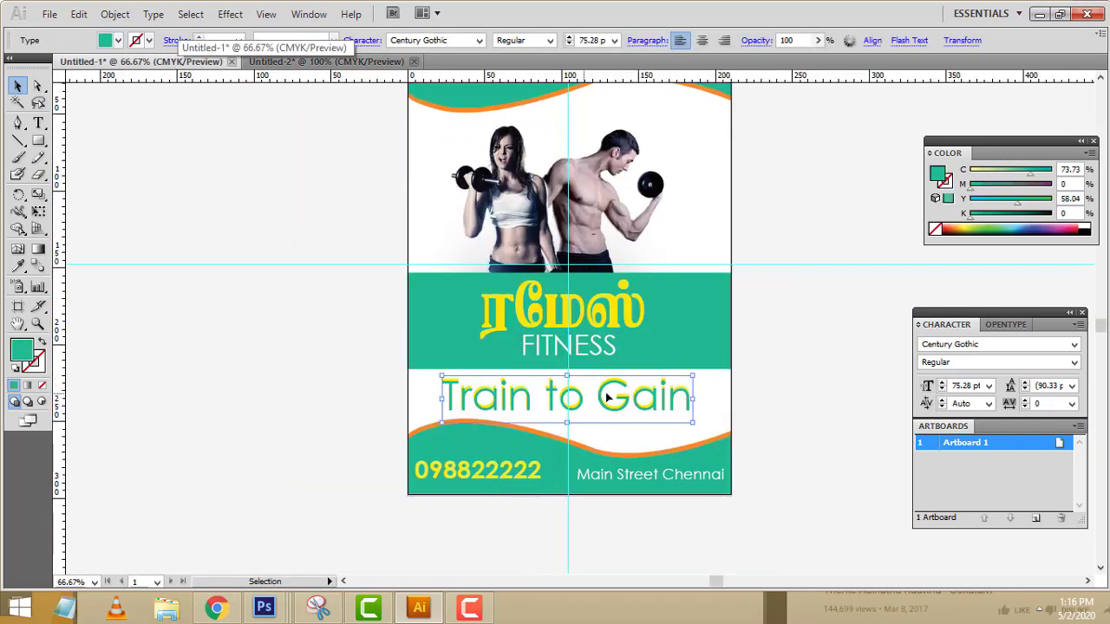
pyautogui.hotkey('ctrl', 'c')
pyautogui.hotkey('ctrl', 'Tab')
pyautogui.hotkey('ctrl', 'v')
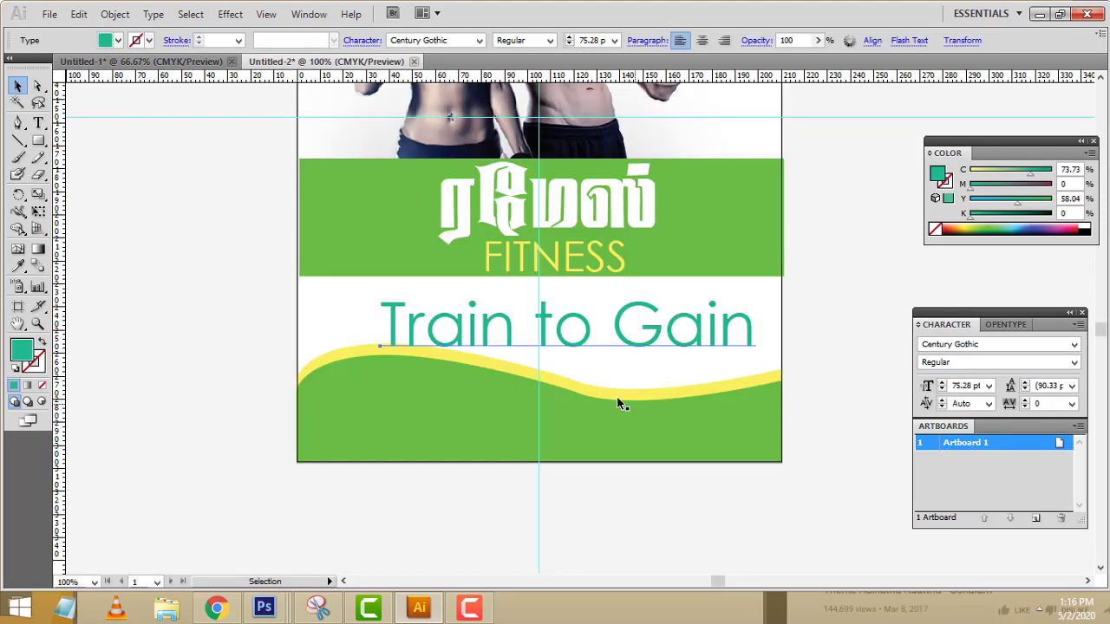
pyautogui.scroll(-1, 563, 373)
pyautogui.moveTo(515, 338); pyautogui.dragTo(518, 325)
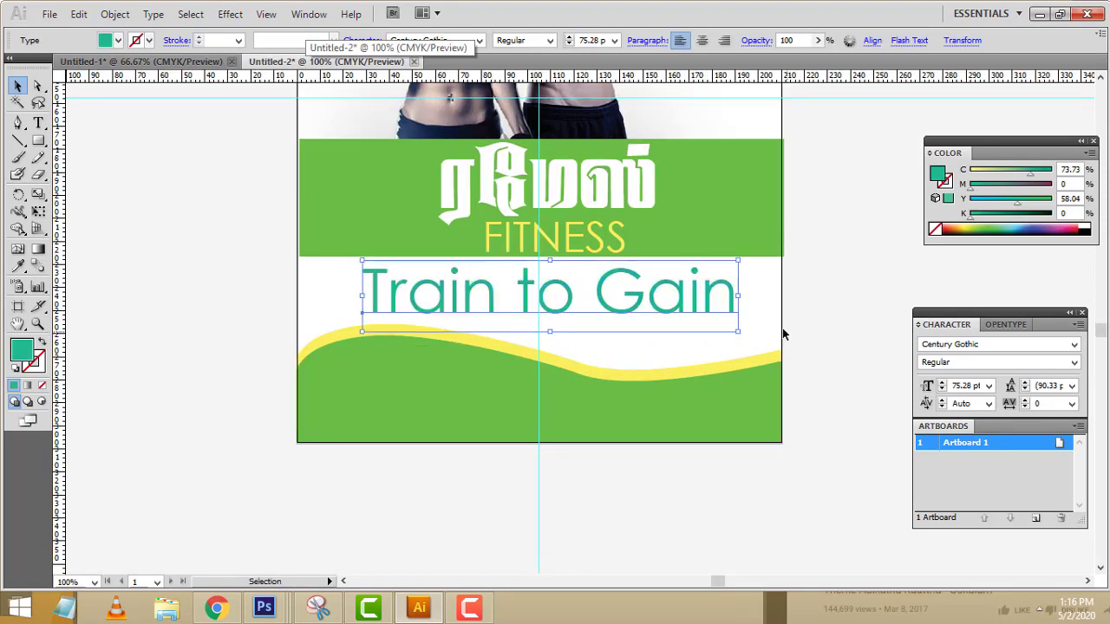
pyautogui.click(569, 44)
# Shrink the slogan by eight more points and centre it on the page
pyautogui.click(569, 45)
pyautogui.click(569, 45)
pyautogui.click(569, 44)
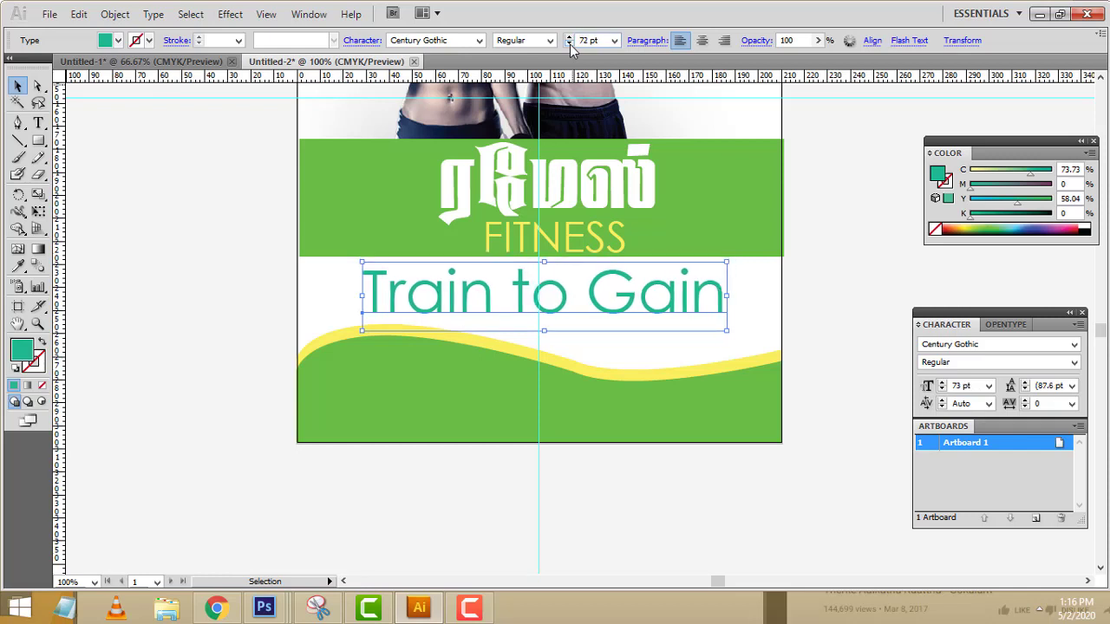
pyautogui.click(569, 44)
pyautogui.click(569, 44)
pyautogui.click(569, 44)
pyautogui.click(569, 44)
pyautogui.click(569, 44)
pyautogui.click(569, 44)
pyautogui.click(569, 45)
pyautogui.click(569, 44)
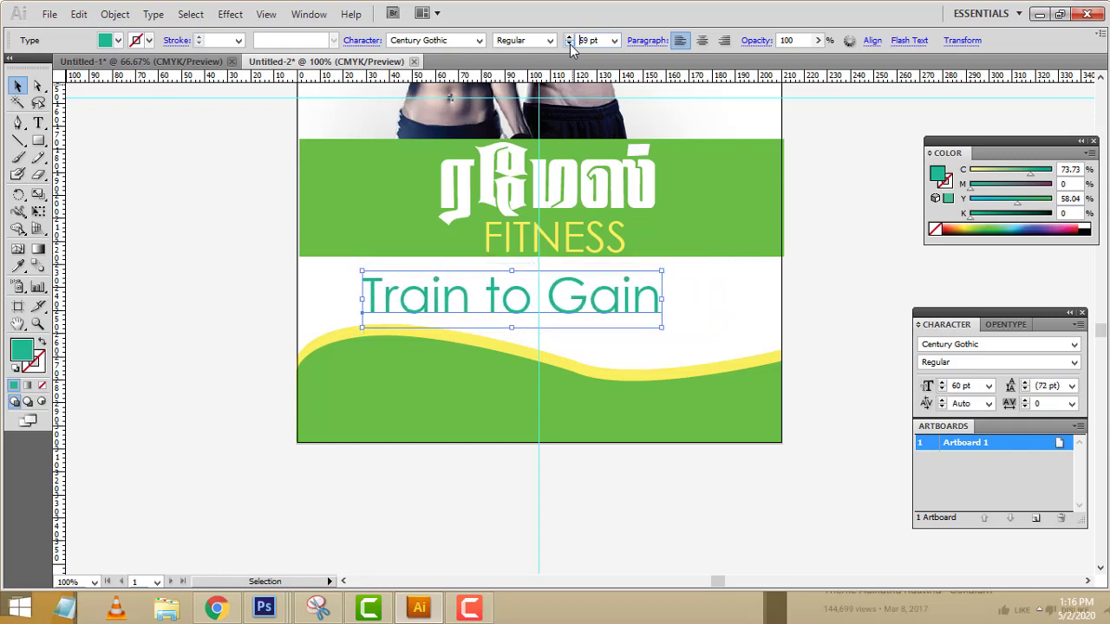
pyautogui.click(569, 44)
pyautogui.click(569, 44)
pyautogui.click(569, 44)
pyautogui.click(569, 45)
pyautogui.click(568, 44)
pyautogui.click(569, 44)
pyautogui.moveTo(495, 311); pyautogui.dragTo(593, 294)
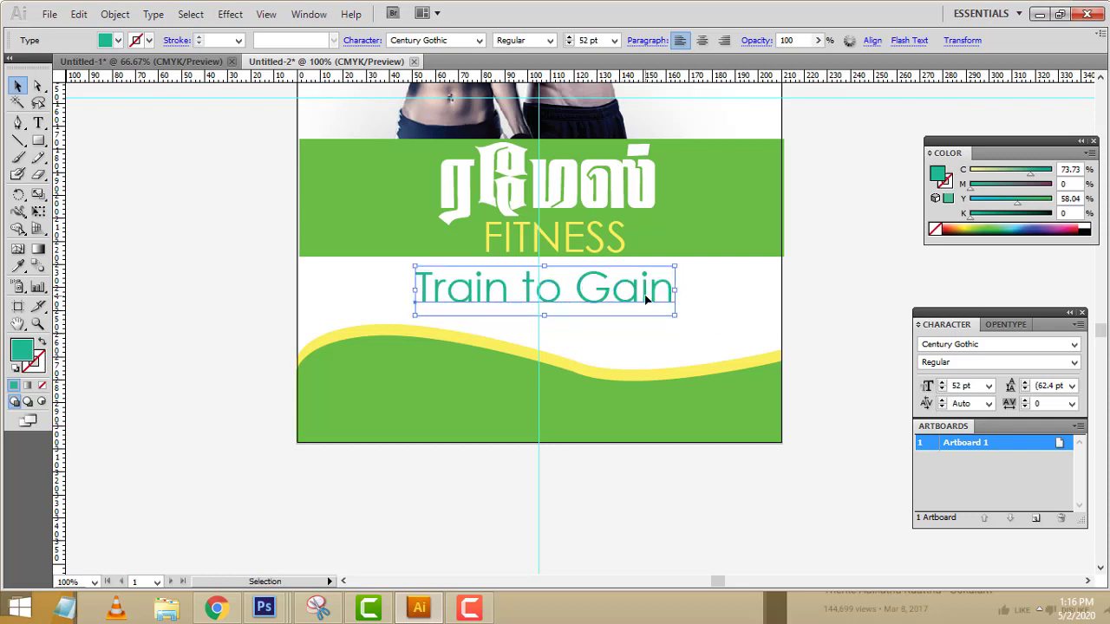
# Paste a duplicate of the slogan and separate the two copies vertically
pyautogui.hotkey('ctrl', 'v')
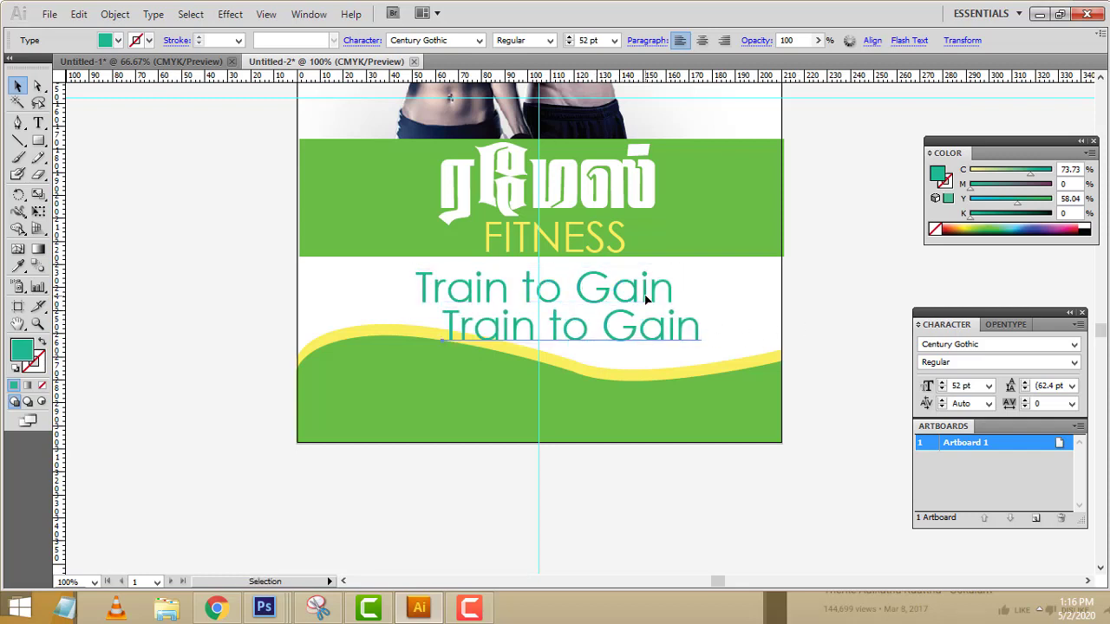
pyautogui.moveTo(571, 347); pyautogui.dragTo(546, 310)
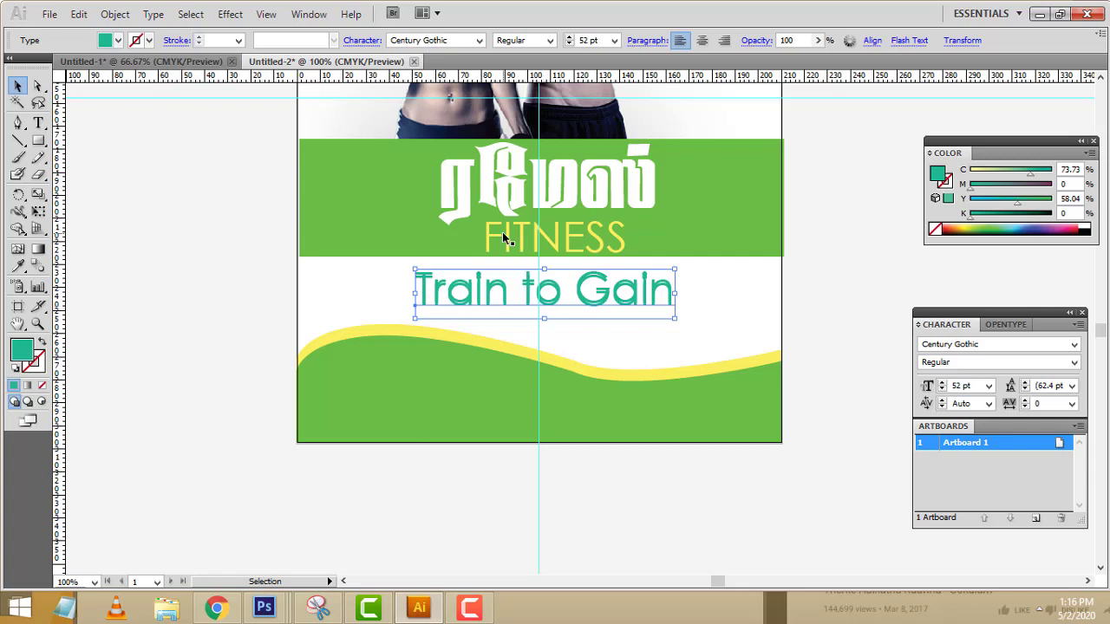
pyautogui.click(151, 62)
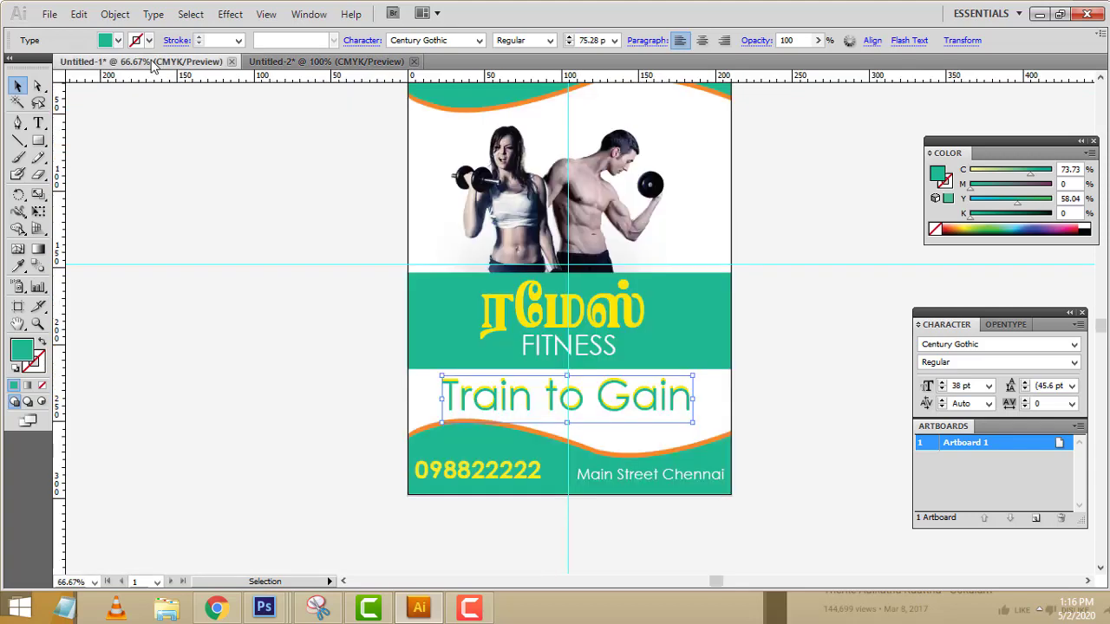
pyautogui.click(326, 61)
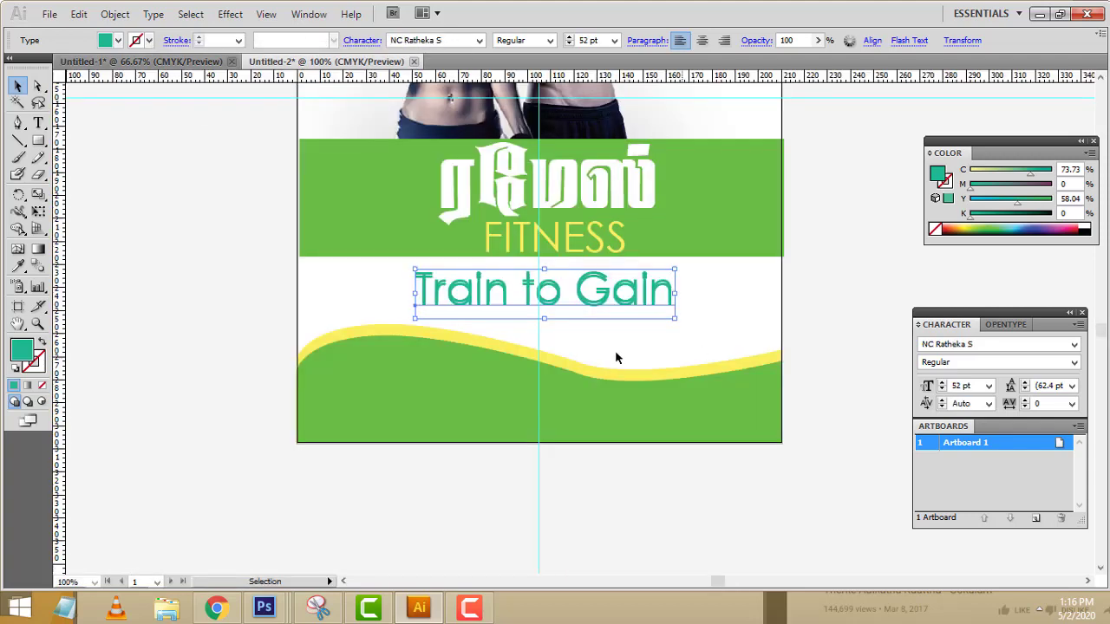
pyautogui.moveTo(581, 299); pyautogui.dragTo(581, 330)
# Fill the upper copy yellow and offset the teal slogan over it as a shadow
pyautogui.click(587, 282)
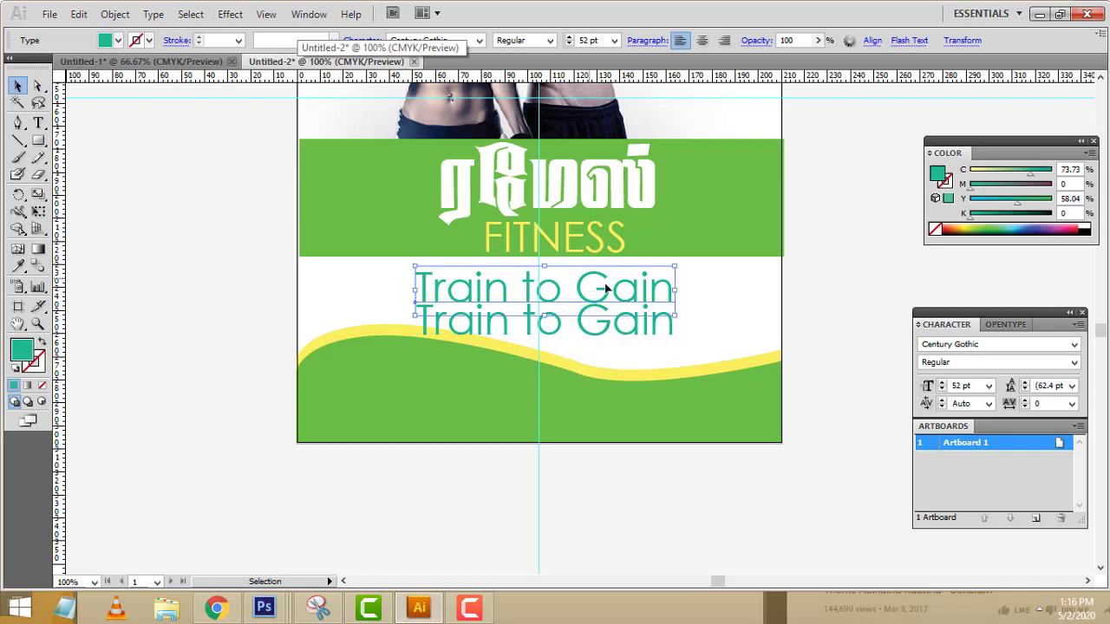
pyautogui.click(966, 228)
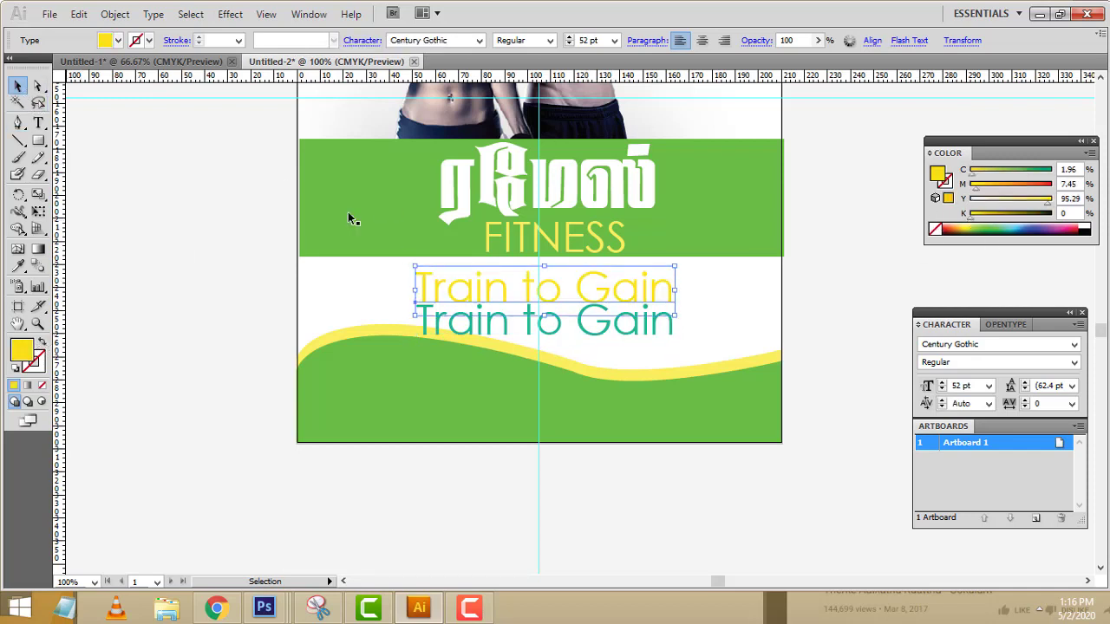
pyautogui.click(322, 281)
pyautogui.click(482, 342)
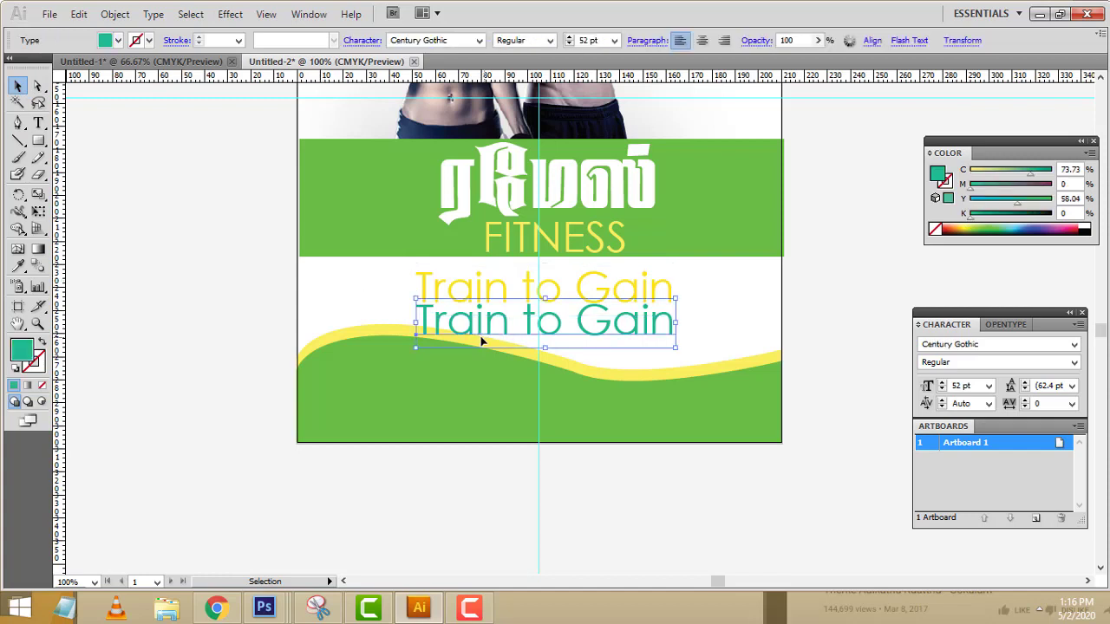
pyautogui.moveTo(483, 342); pyautogui.dragTo(478, 304)
pyautogui.click(884, 278)
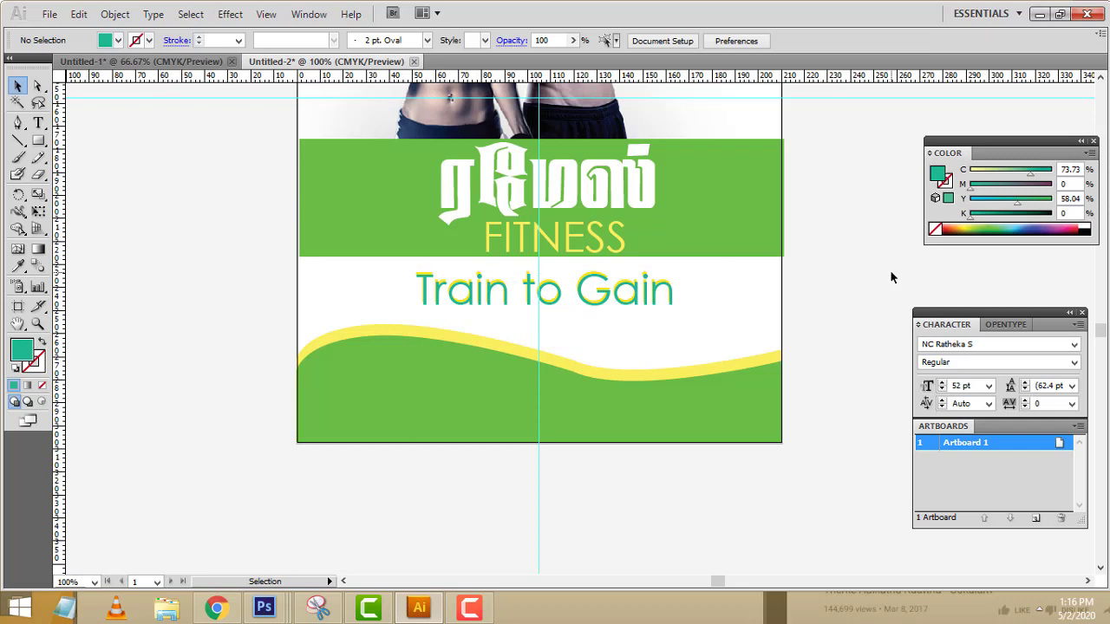
pyautogui.scroll(3, 676, 369)
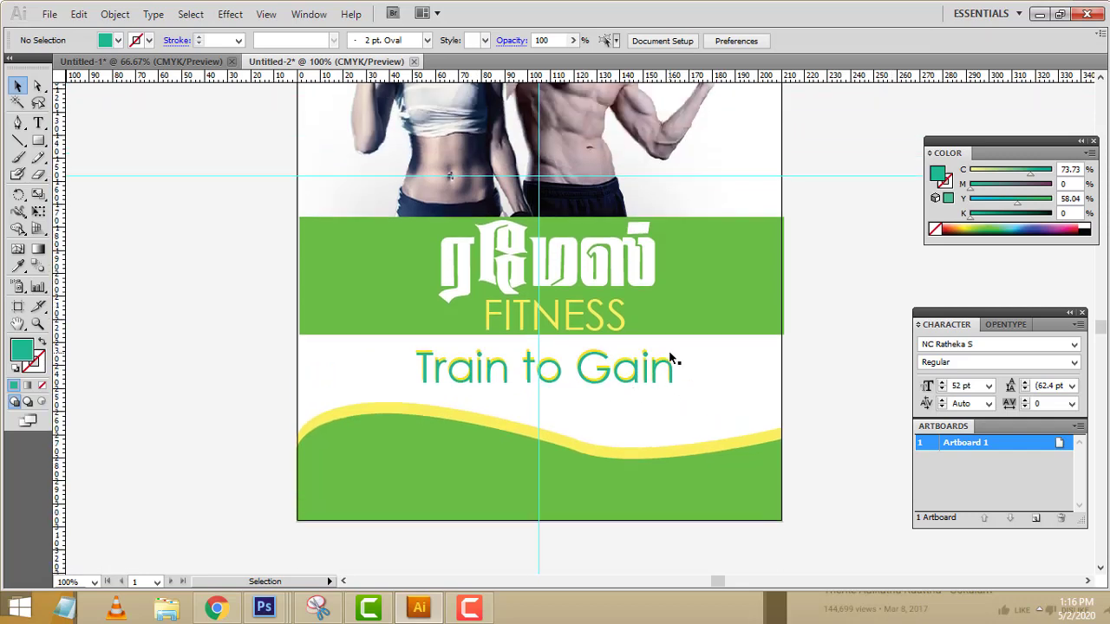
# Paste the yellow phone number from Untitled-1 onto the bottom-left green wave
pyautogui.click(141, 61)
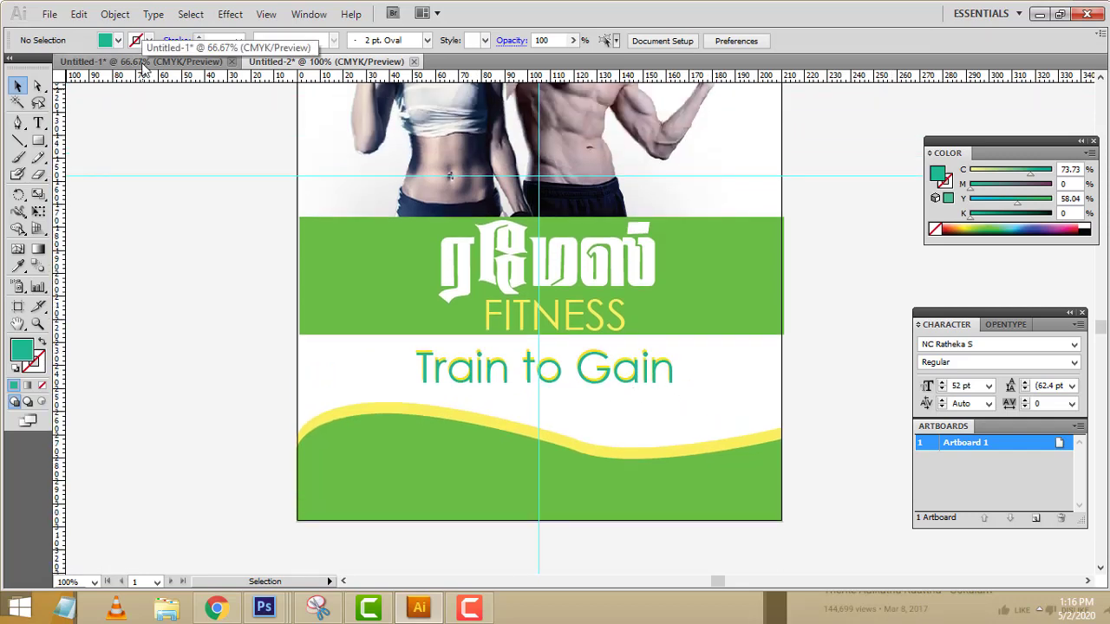
pyautogui.click(460, 470)
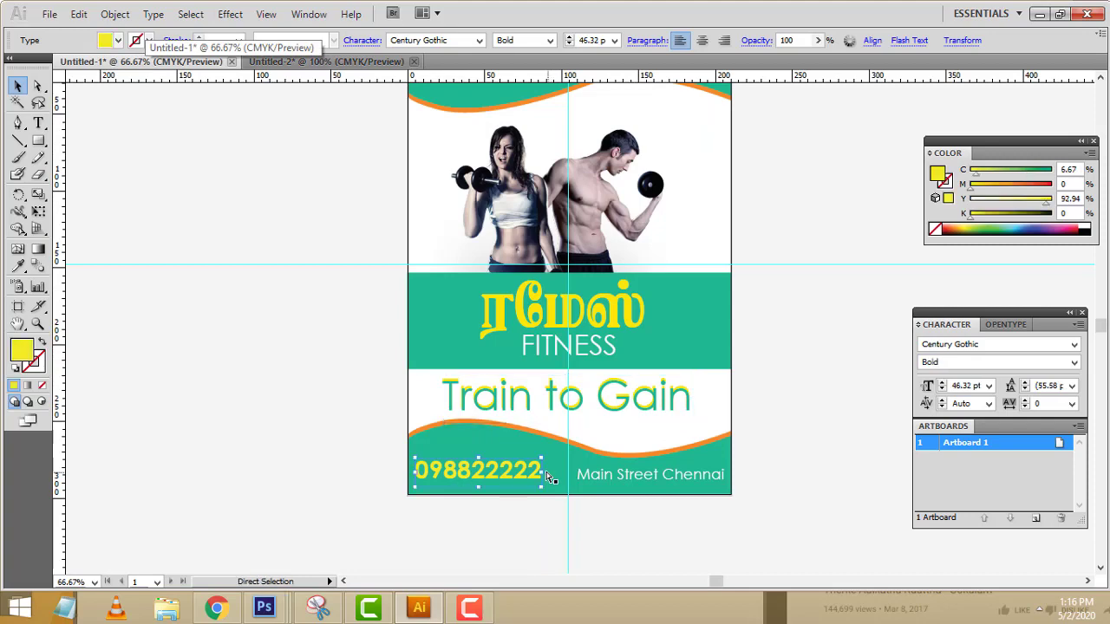
pyautogui.click(326, 62)
pyautogui.hotkey('ctrl', 'v')
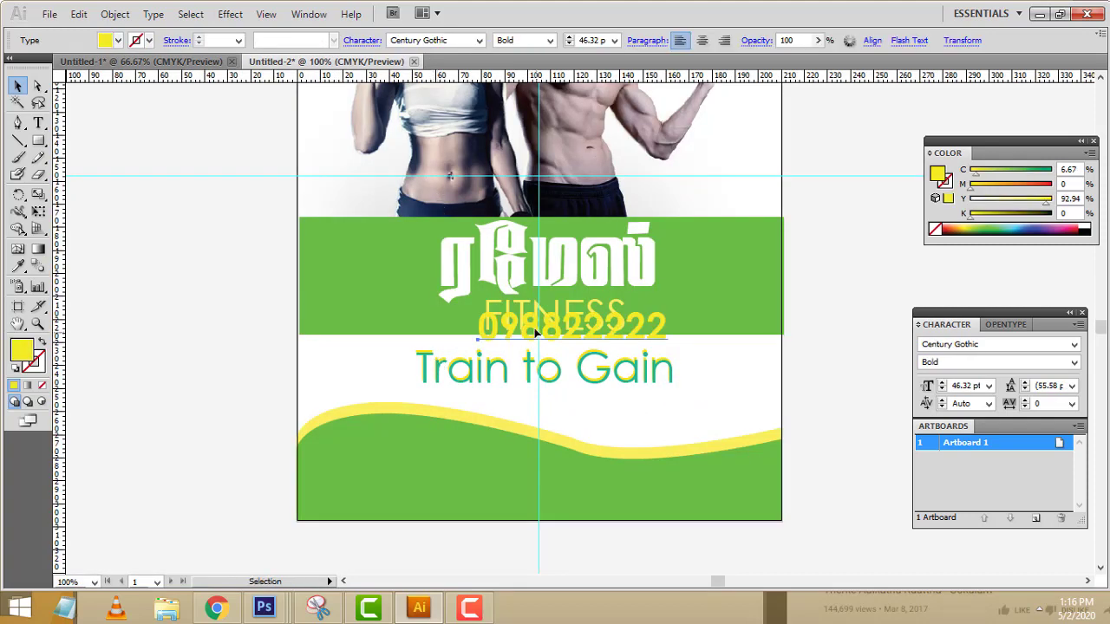
pyautogui.moveTo(389, 483); pyautogui.dragTo(396, 481)
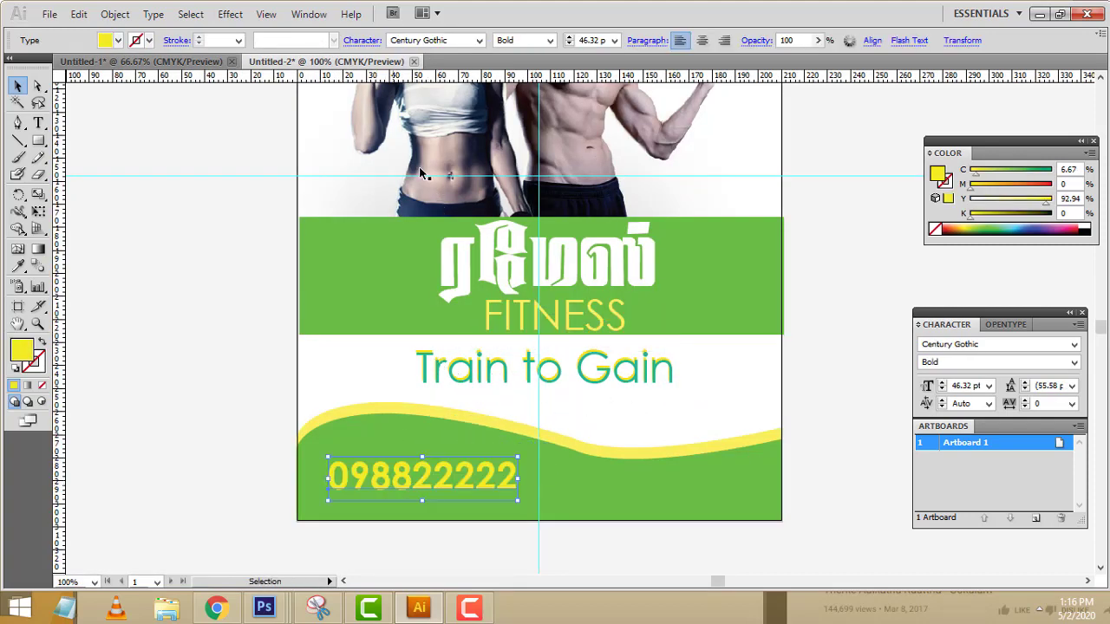
pyautogui.click(403, 40)
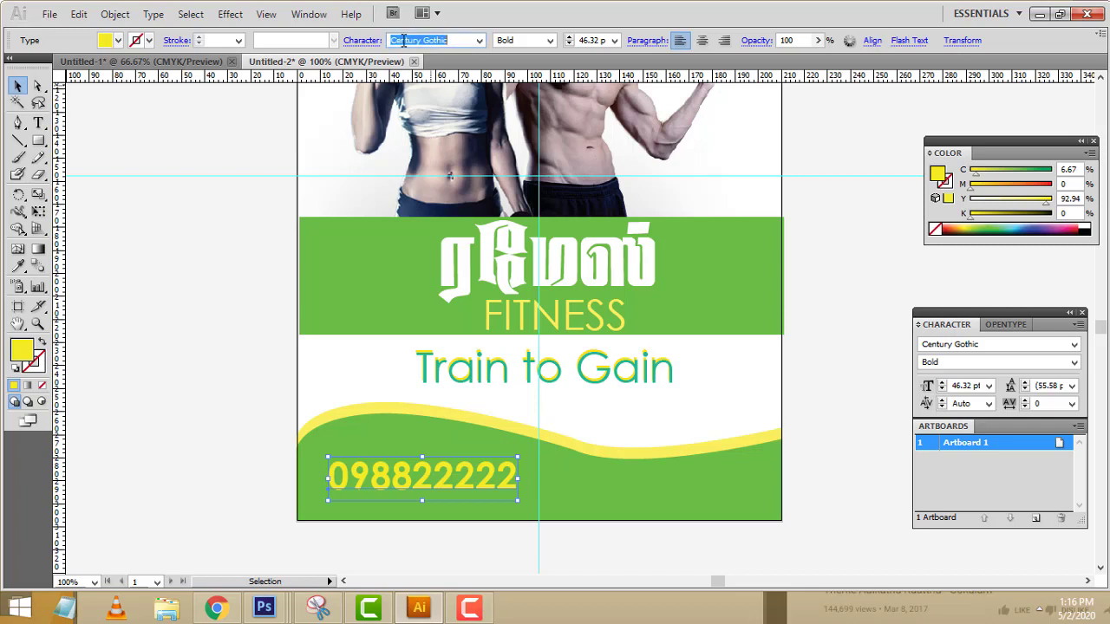
pyautogui.click(473, 382)
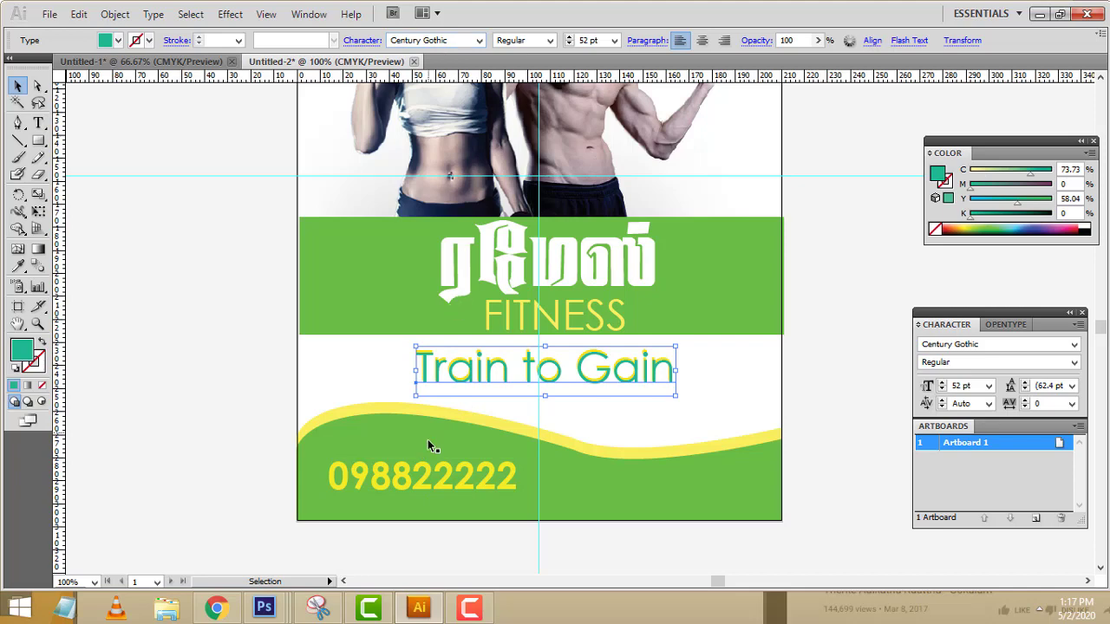
pyautogui.keyDown('shift'); pyautogui.click(413, 484); pyautogui.keyUp('shift')
pyautogui.click(415, 483)
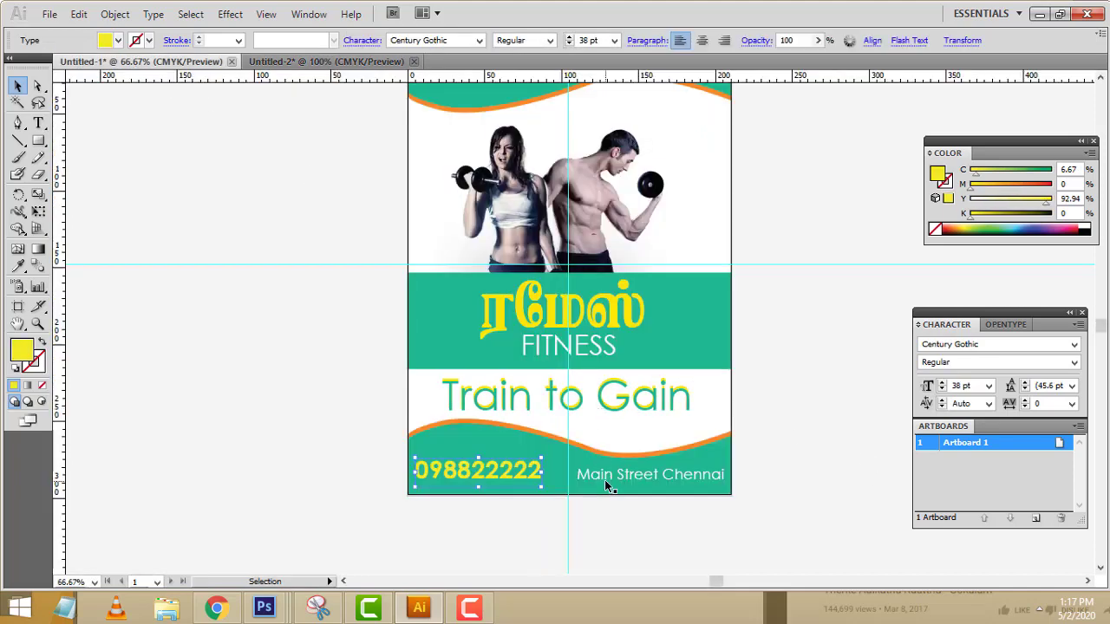
# Paste the 'Main Street Chennai' address beside the phone number, then start a pasteboard text object
pyautogui.click(604, 481)
pyautogui.hotkey('ctrl', 'c')
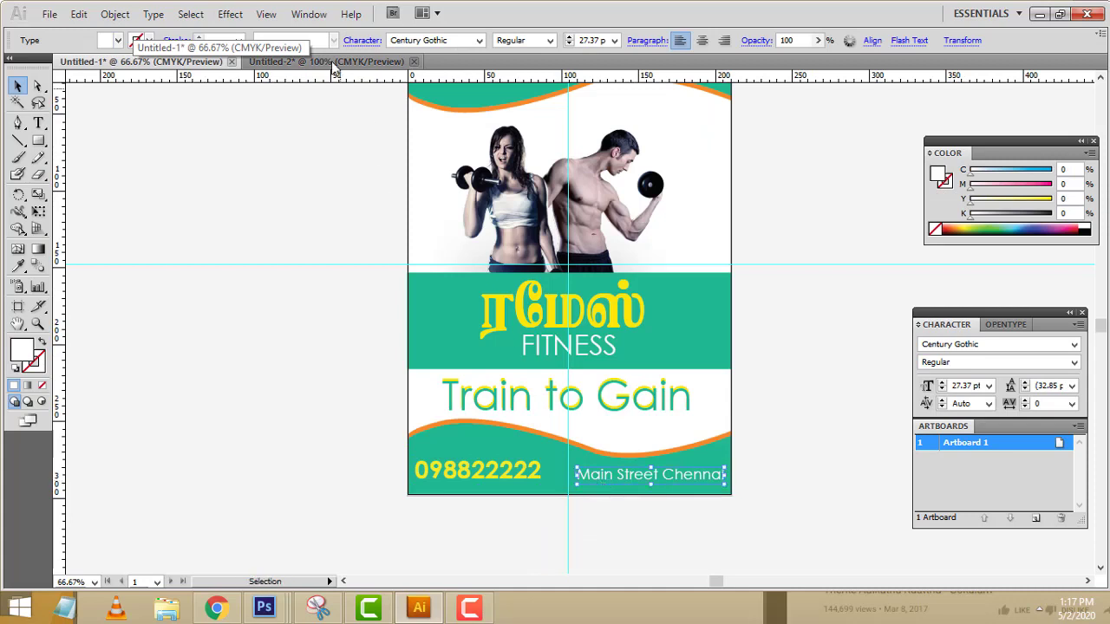
pyautogui.click(330, 62)
pyautogui.hotkey('ctrl', 'v')
pyautogui.moveTo(583, 330); pyautogui.dragTo(643, 492)
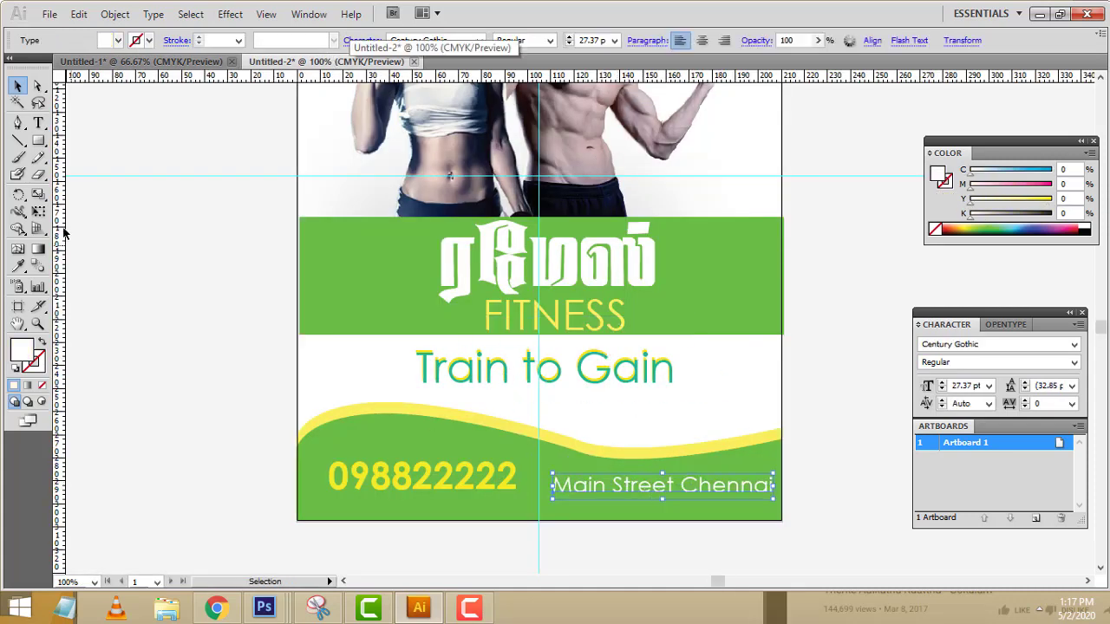
pyautogui.click(38, 123)
pyautogui.click(144, 228)
# Delete the stray Tamil test word from the pasteboard
pyautogui.write('isad')
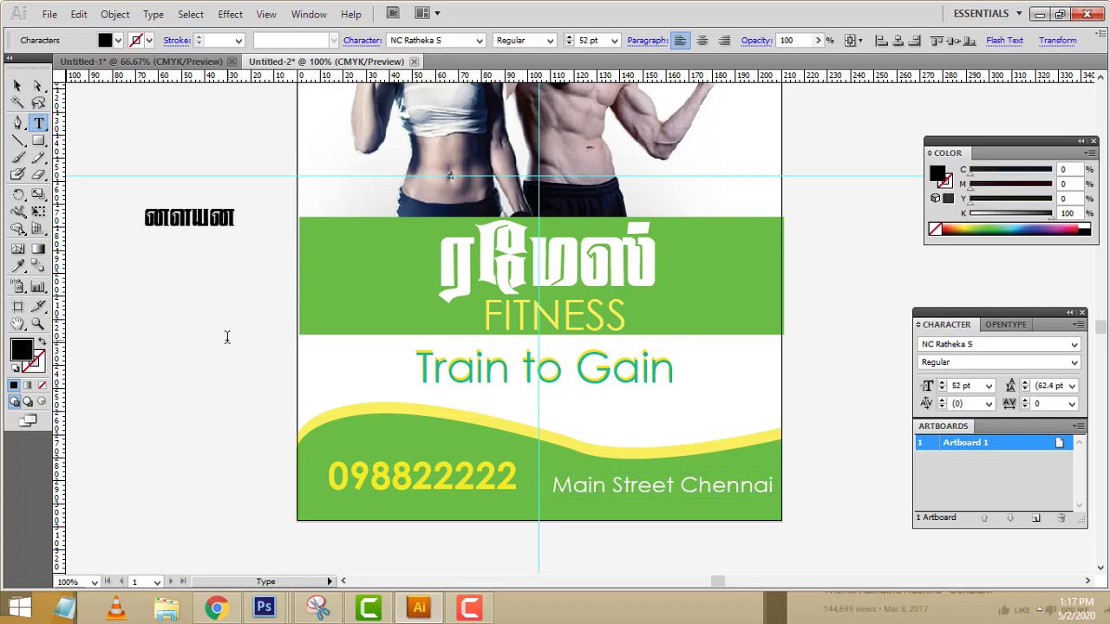
pyautogui.click(17, 85)
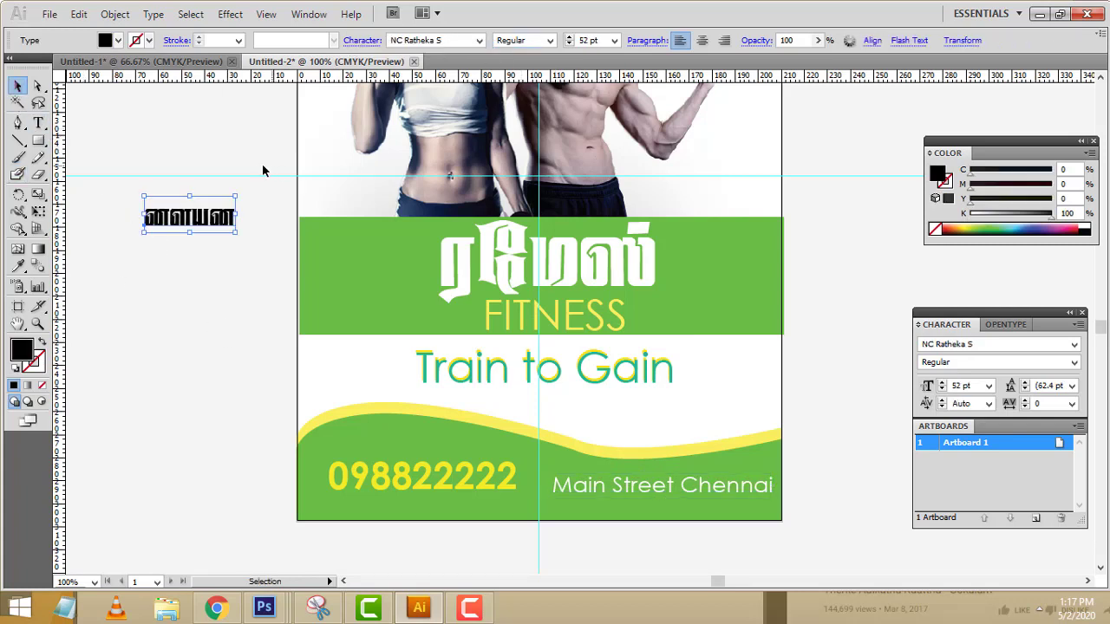
pyautogui.press('Delete')
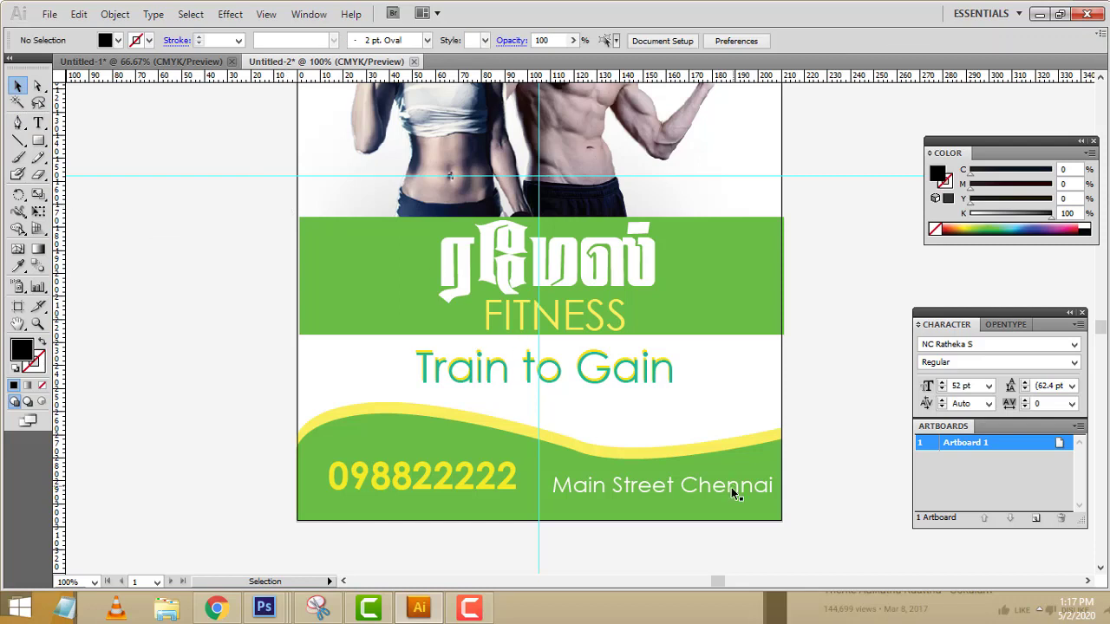
pyautogui.click(495, 477)
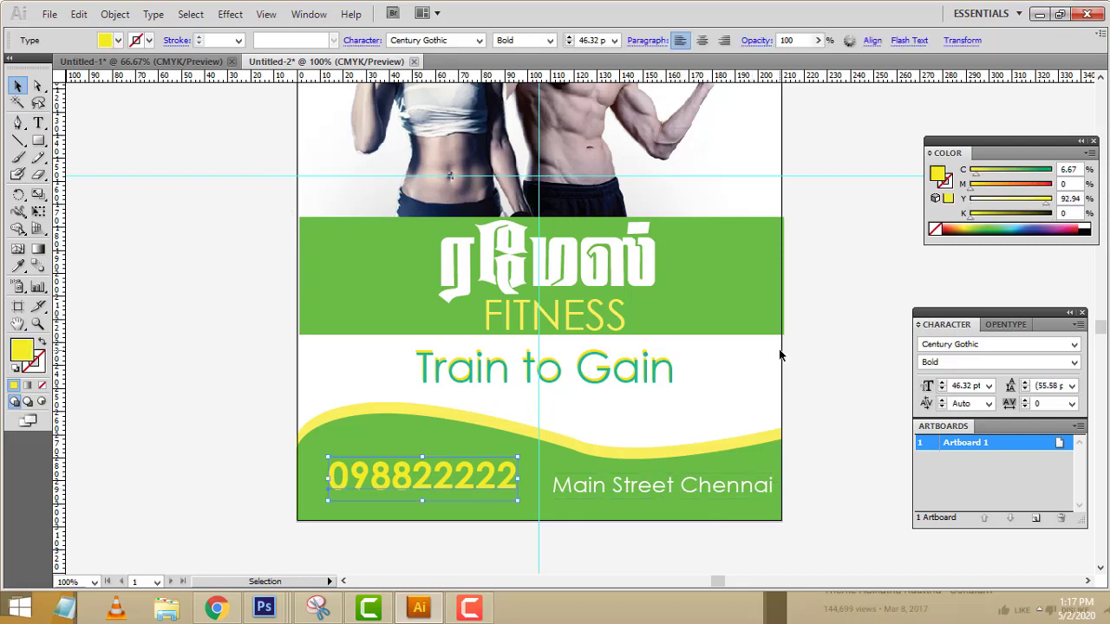
# Nudge the green title banner left to the flyer edges and zoom out to 66.67%
pyautogui.click(733, 313)
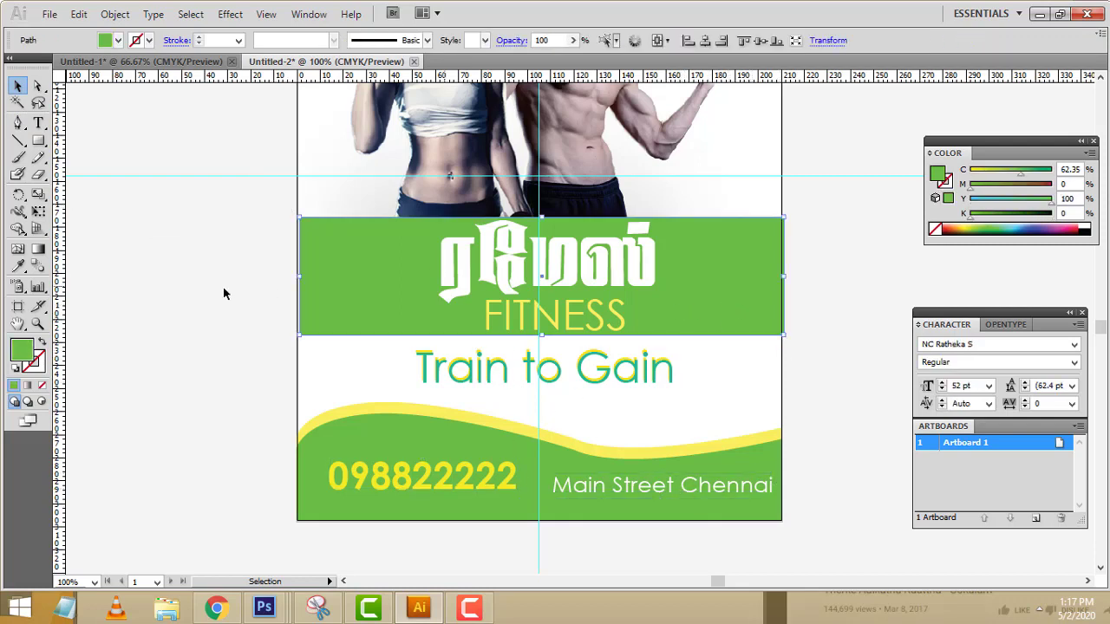
pyautogui.press('Left')
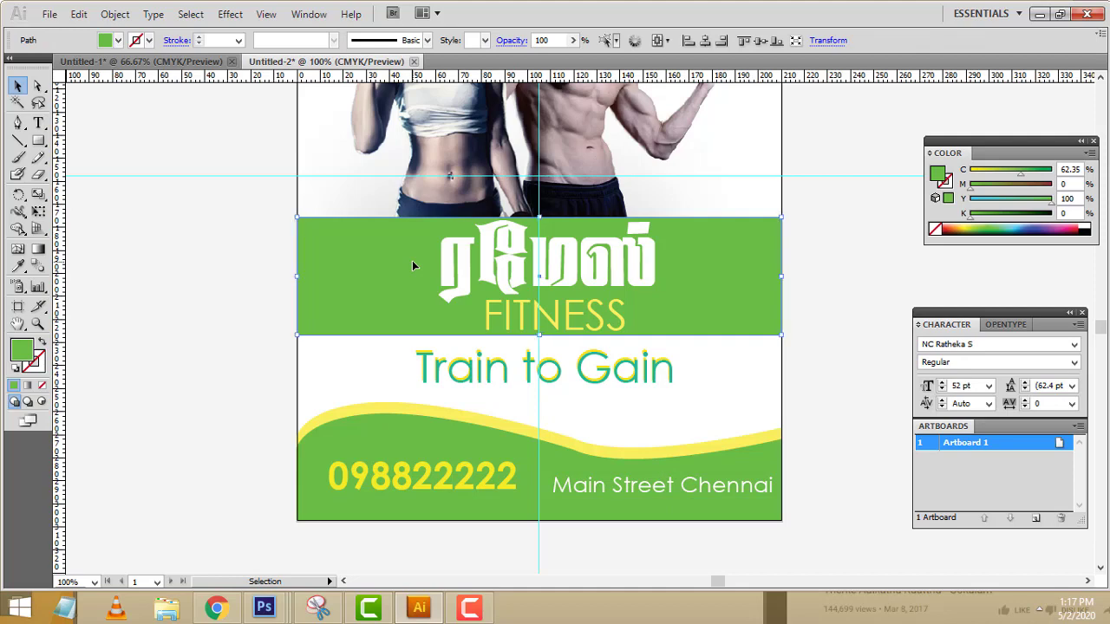
pyautogui.click(825, 403)
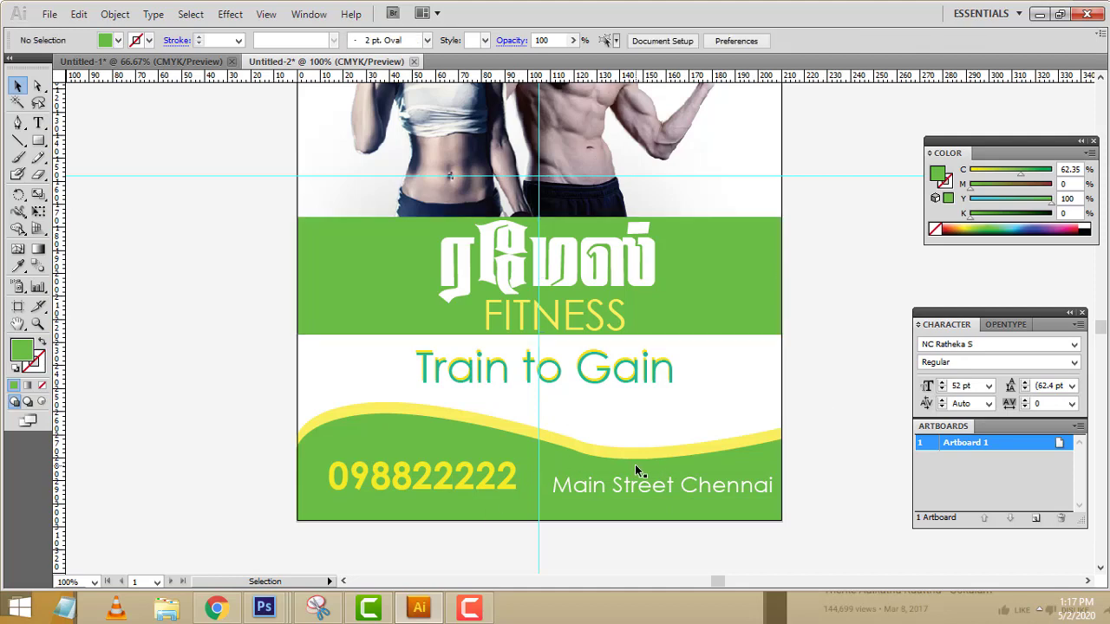
pyautogui.scroll(3, 636, 471)
pyautogui.hotkey('ctrl', '-')
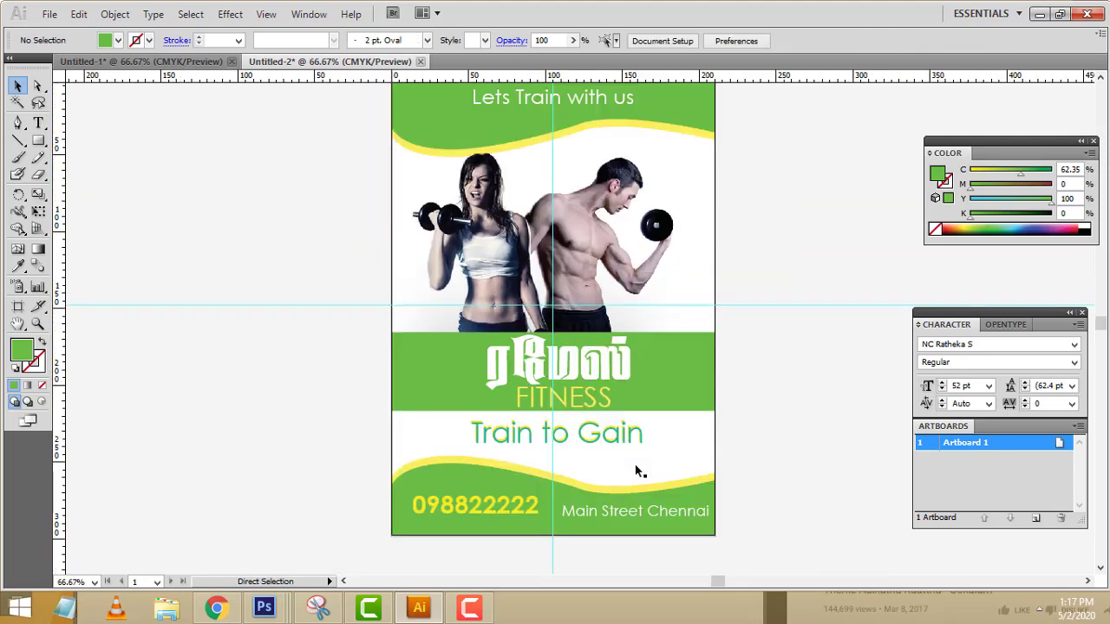
pyautogui.scroll(1, 800, 443)
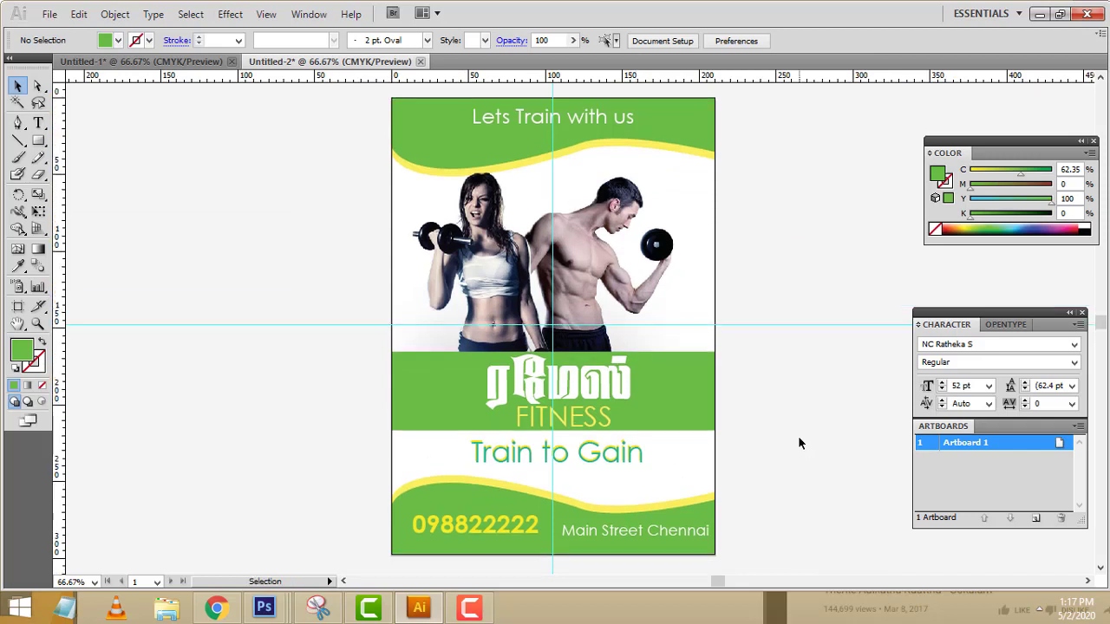
# Select the Tamil title, checking it against FITNESS below
pyautogui.click(585, 392)
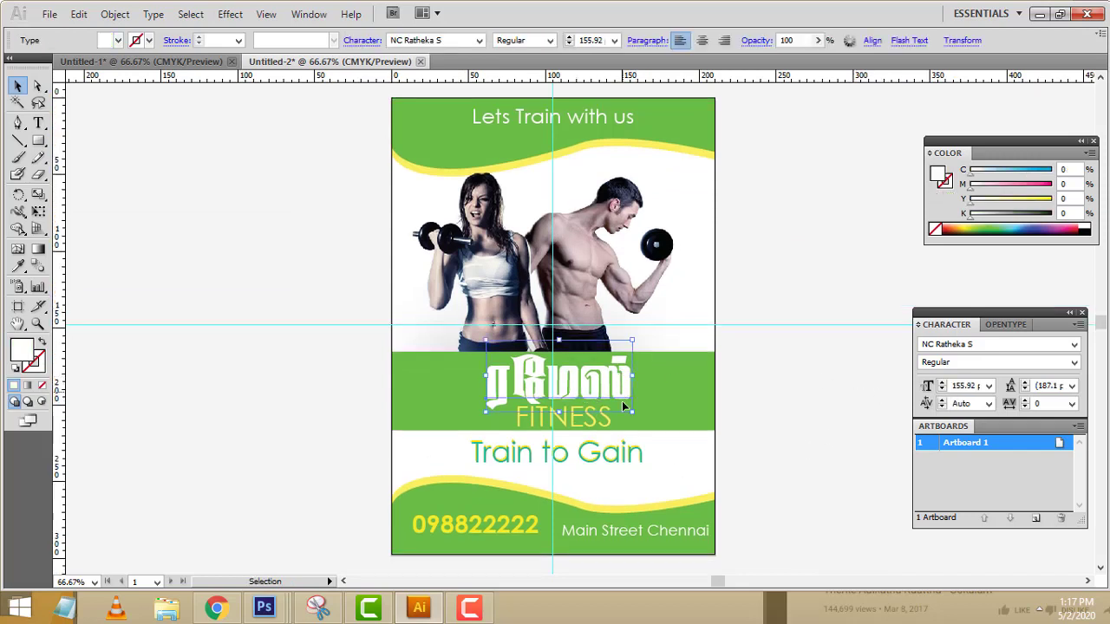
pyautogui.click(573, 426)
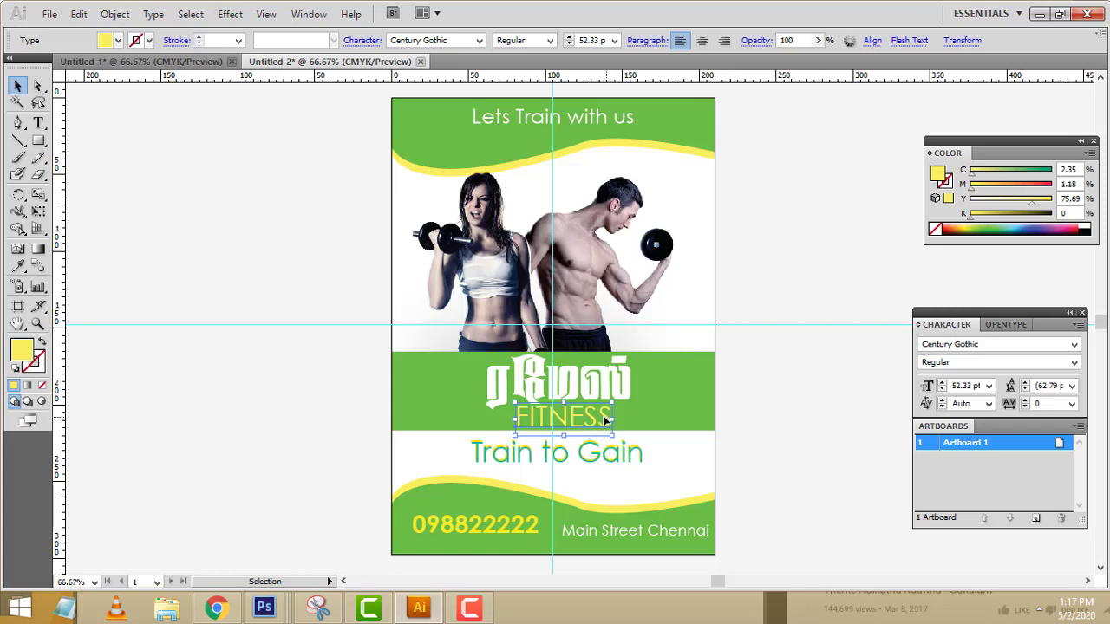
pyautogui.click(615, 380)
pyautogui.click(785, 379)
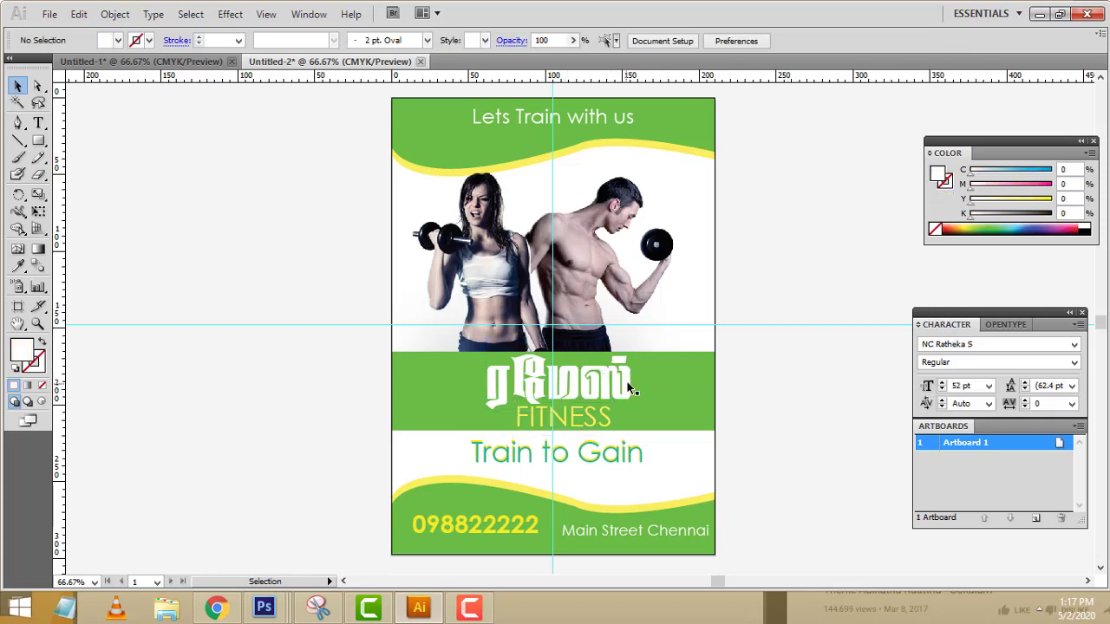
pyautogui.click(627, 381)
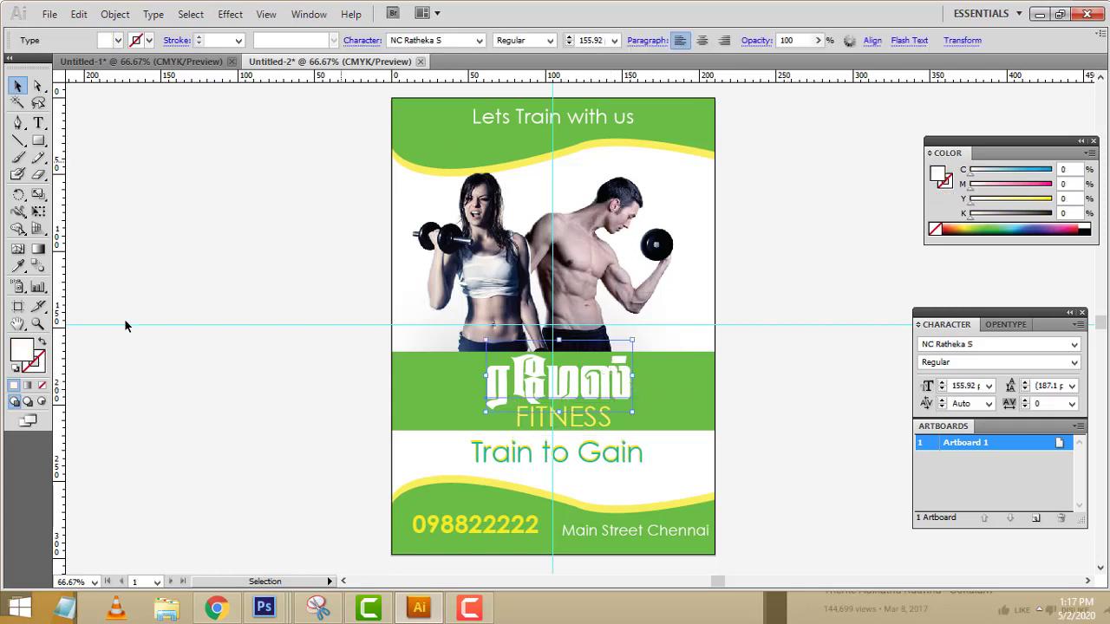
# Set the Tamil title's fill to black
pyautogui.doubleClick(29, 350)
pyautogui.moveTo(477, 314); pyautogui.dragTo(352, 405)
pyautogui.click(726, 206)
pyautogui.click(787, 206)
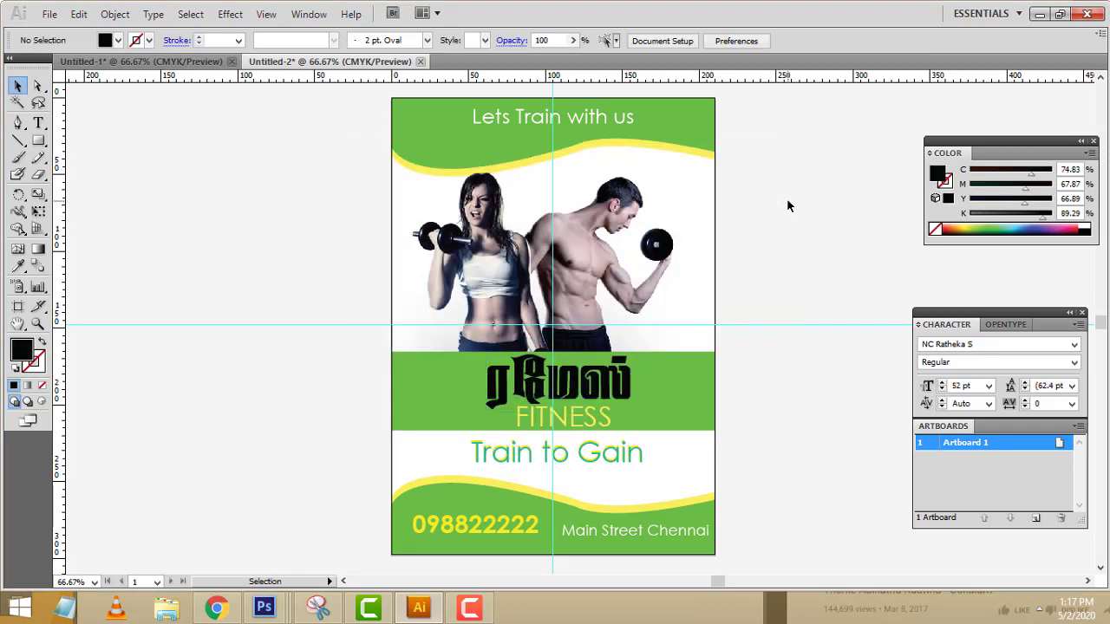
pyautogui.scroll(-2, 788, 201)
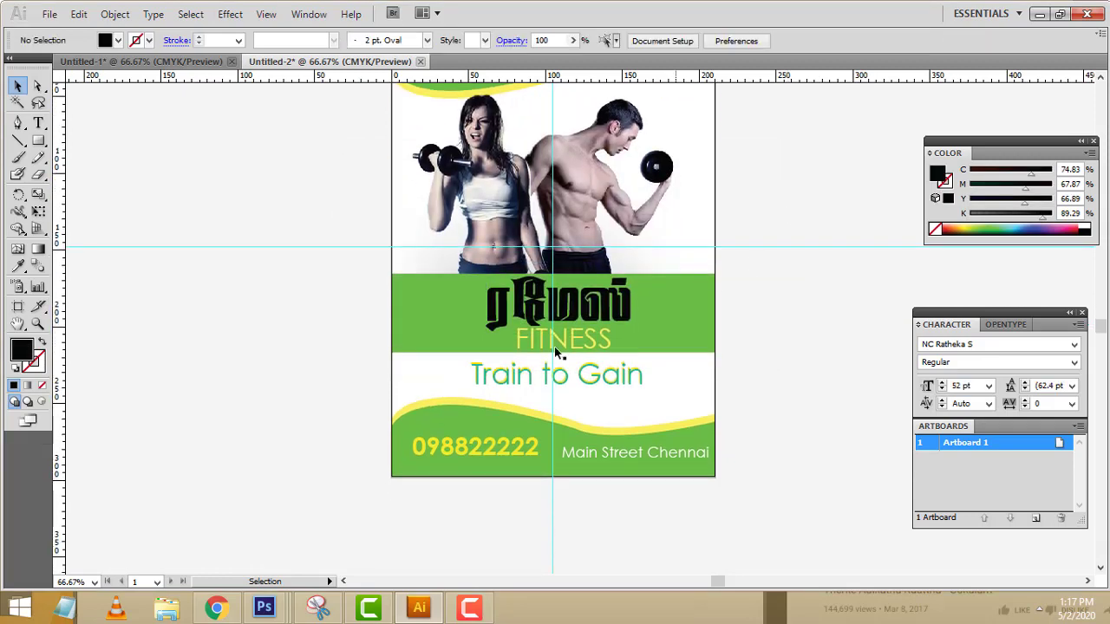
# Set the FITNESS fill to white
pyautogui.click(581, 343)
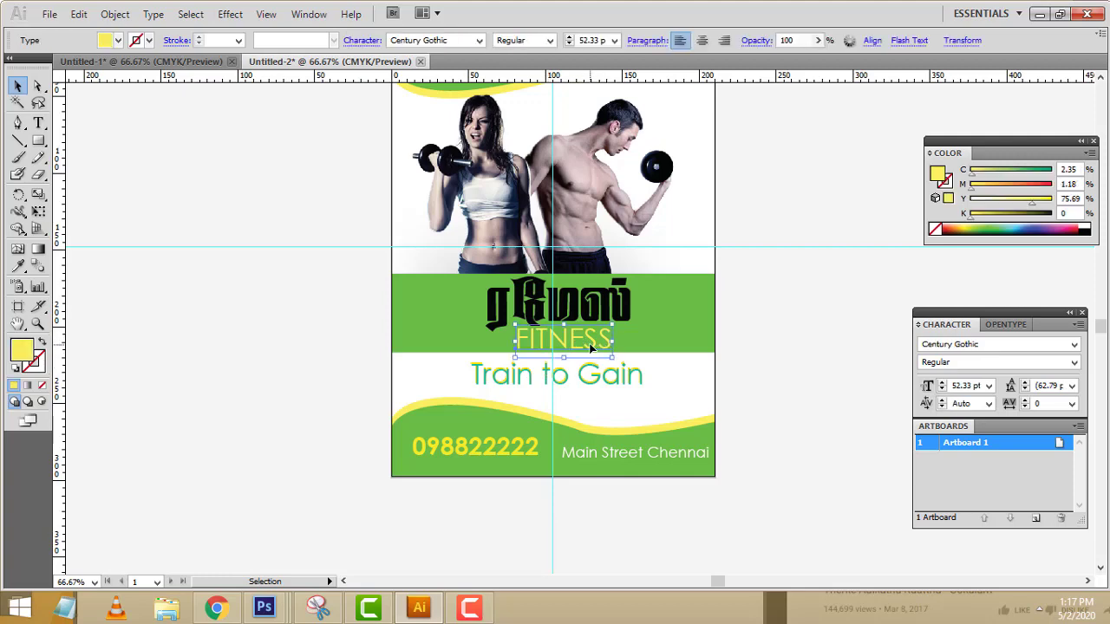
pyautogui.doubleClick(24, 351)
pyautogui.click(350, 196)
pyautogui.click(720, 208)
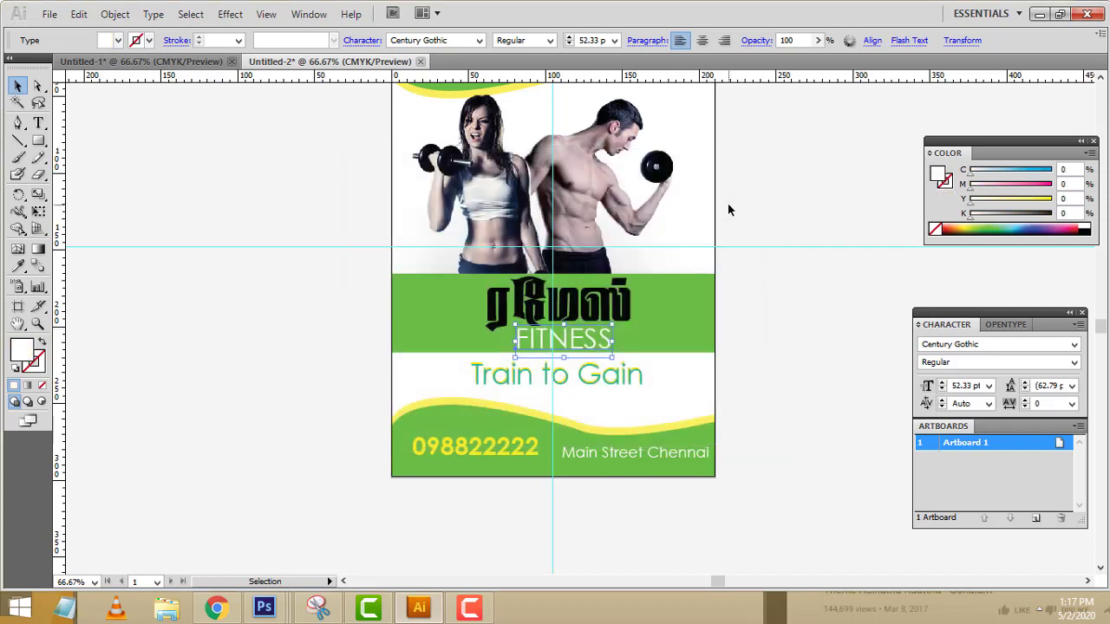
pyautogui.click(765, 217)
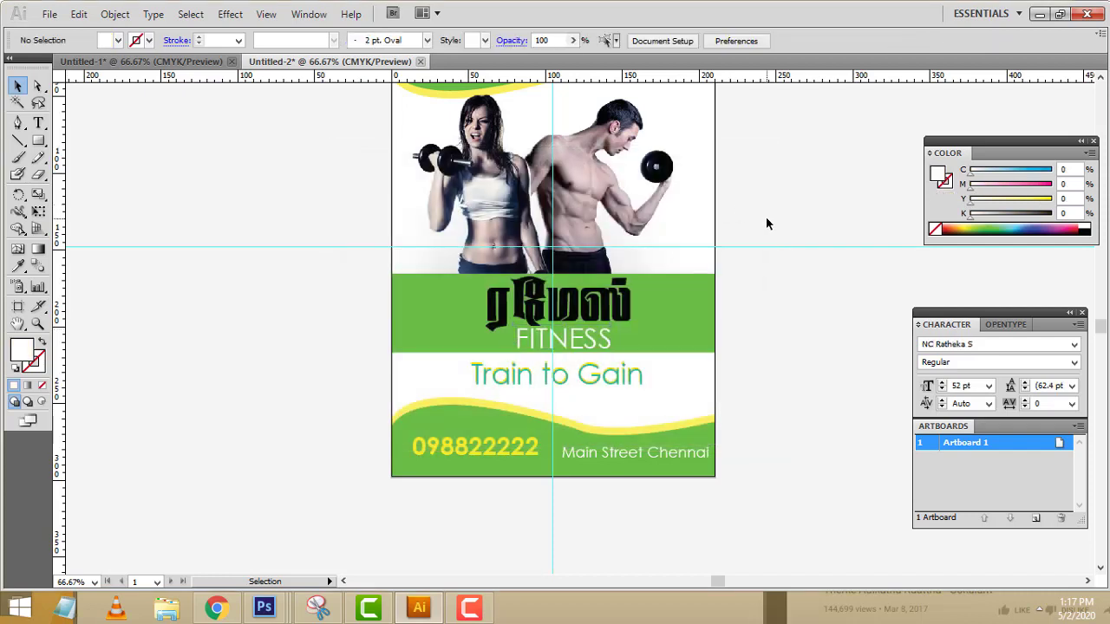
pyautogui.scroll(5, 766, 217)
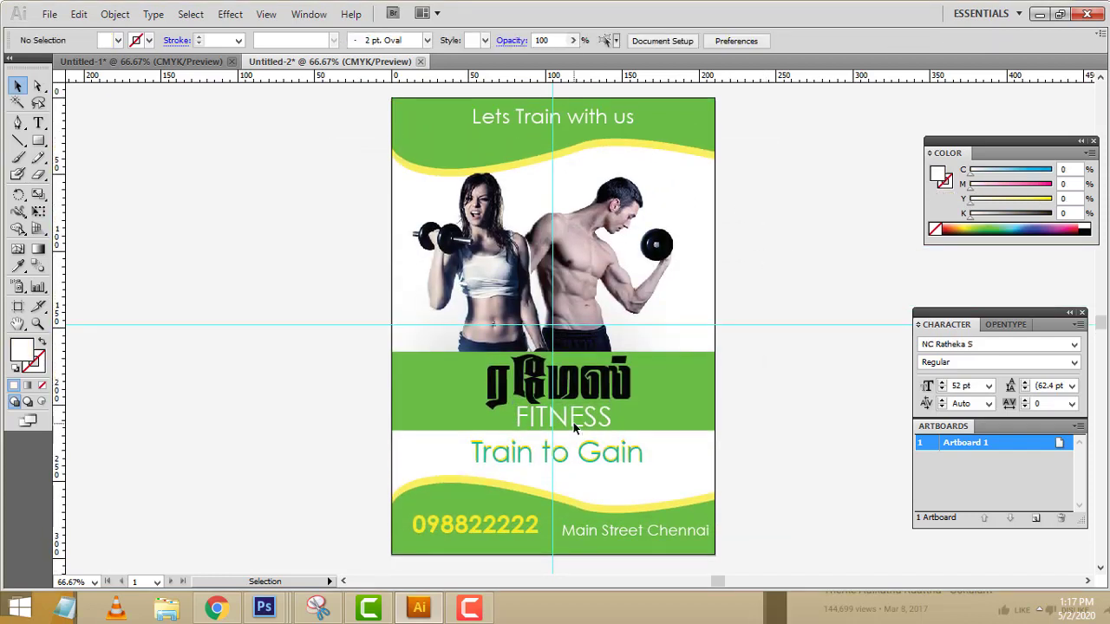
# Make FITNESS 47 pt Century Gothic Bold
pyautogui.click(573, 422)
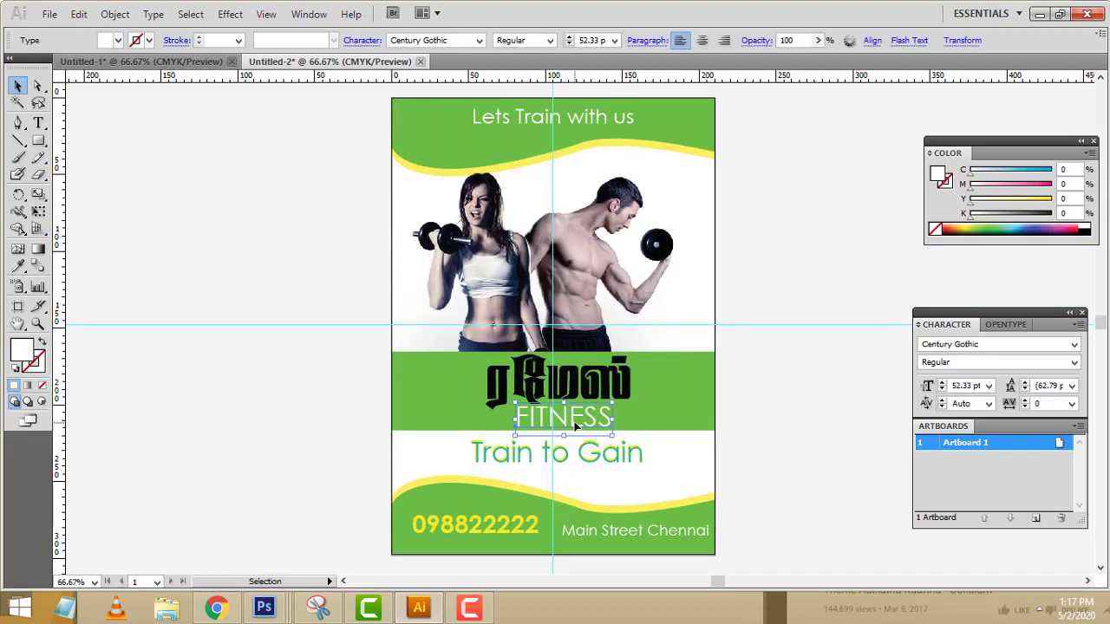
pyautogui.click(569, 43)
pyautogui.click(569, 43)
pyautogui.click(569, 43)
pyautogui.click(568, 43)
pyautogui.click(569, 43)
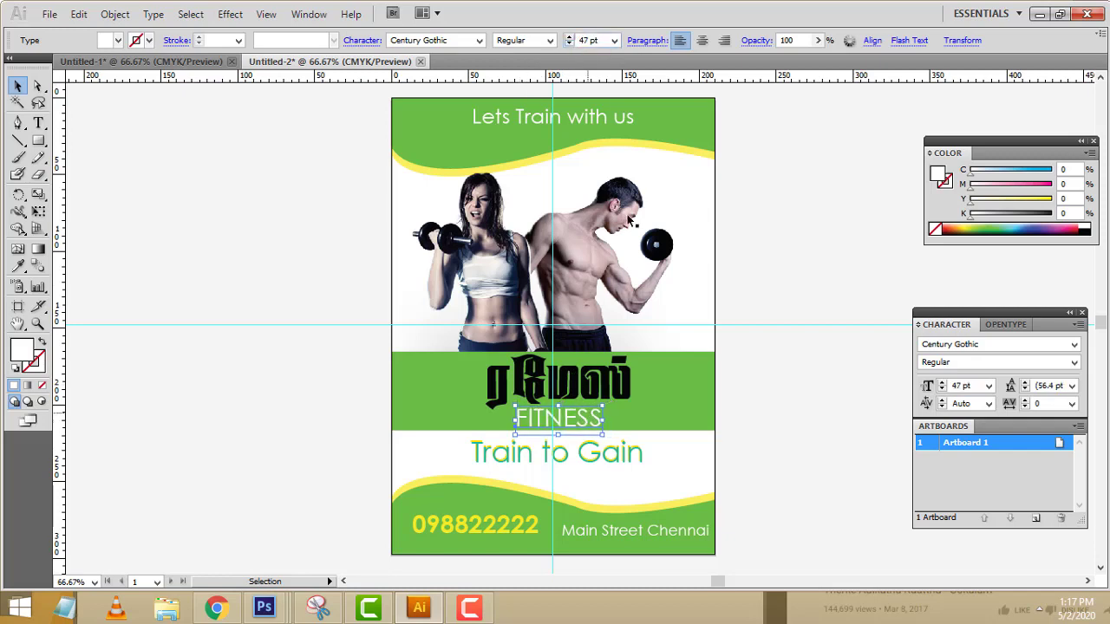
pyautogui.click(549, 41)
pyautogui.click(544, 78)
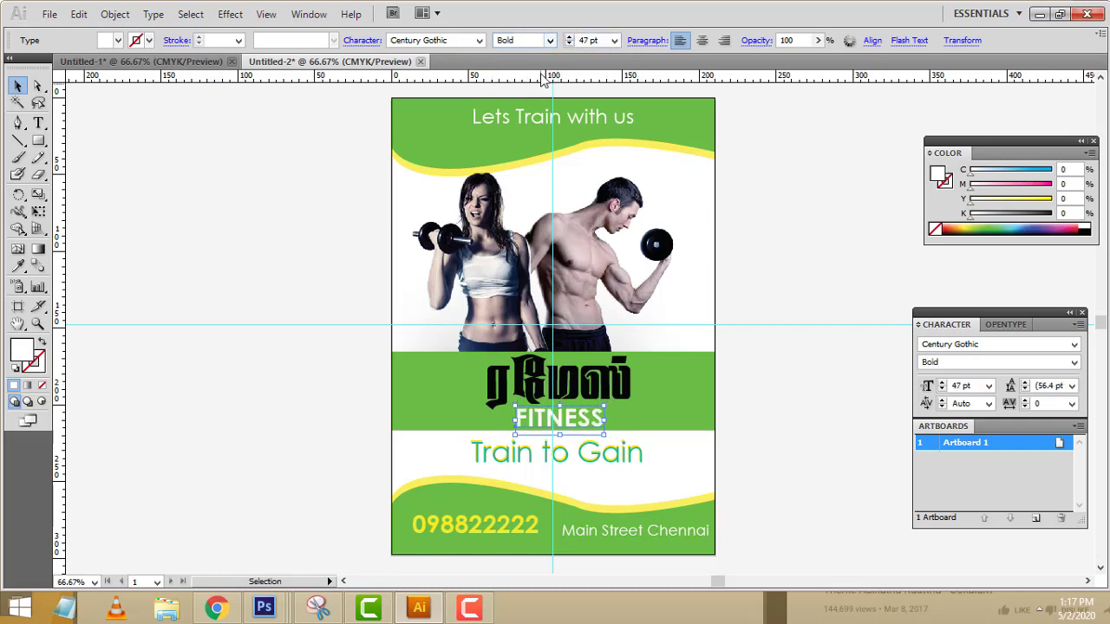
pyautogui.click(738, 303)
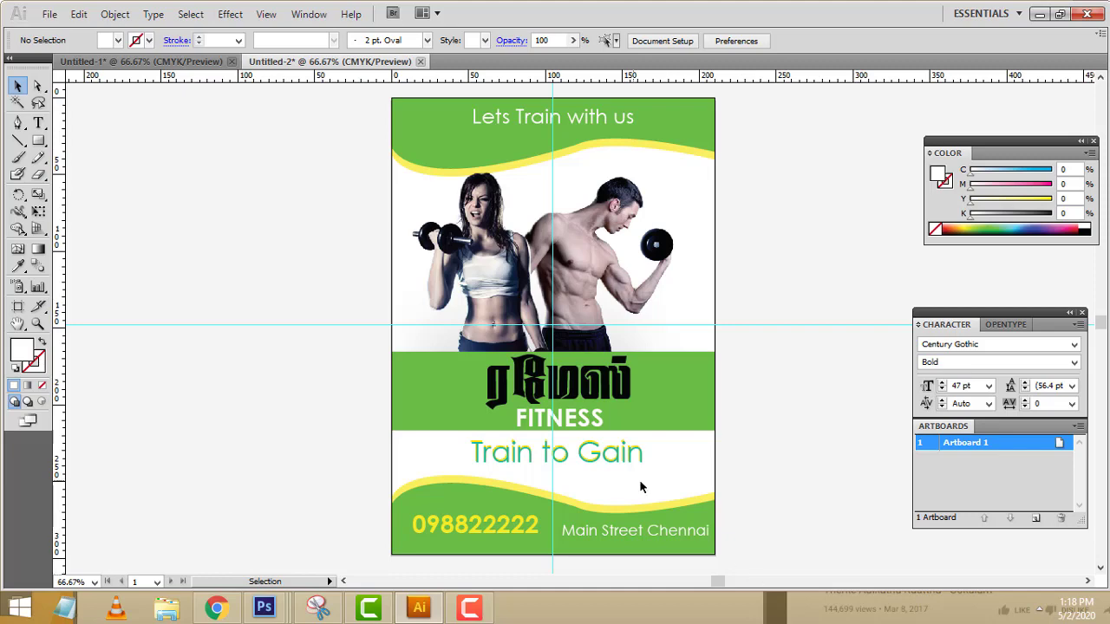
# Clear the selection and zoom the flyer in to 150%
pyautogui.moveTo(409, 434); pyautogui.dragTo(651, 492)
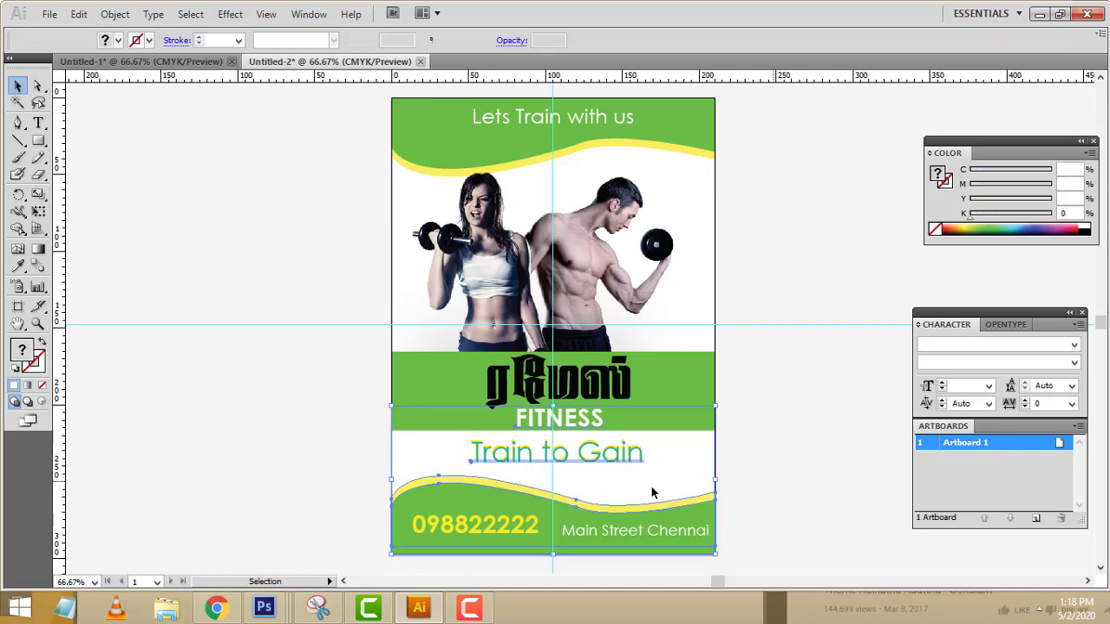
pyautogui.hotkey('ctrl', 'shift', 'a')
pyautogui.hotkey('ctrl', '1')
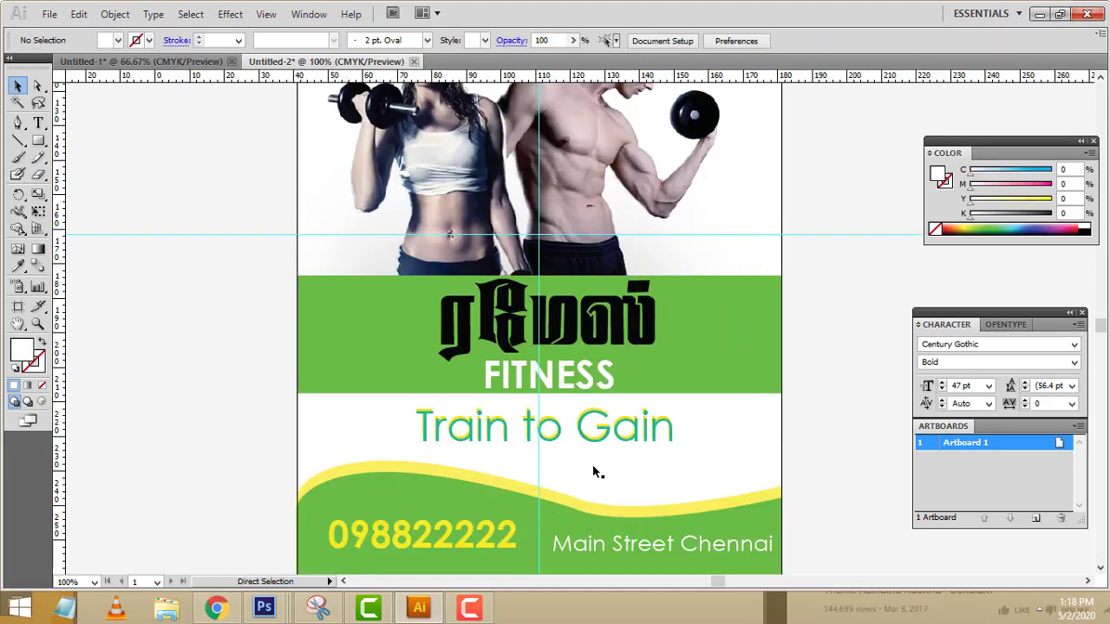
pyautogui.hotkey('ctrl', '+')
pyautogui.scroll(-2, 312, 391)
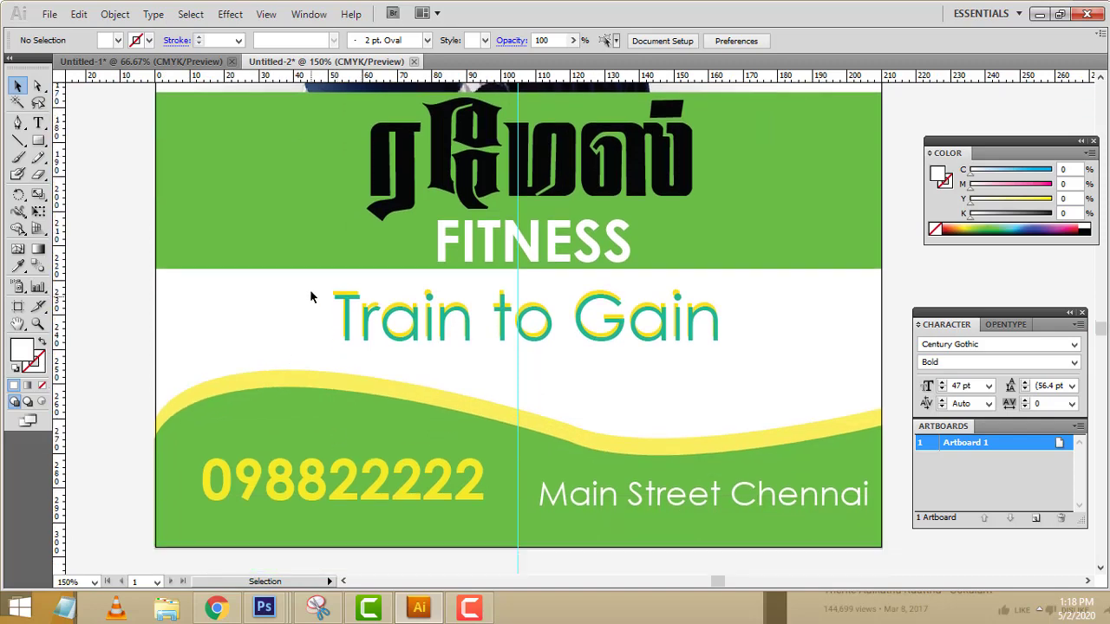
# Move 'Train to Gain' slightly to the left
pyautogui.moveTo(357, 321); pyautogui.dragTo(815, 380)
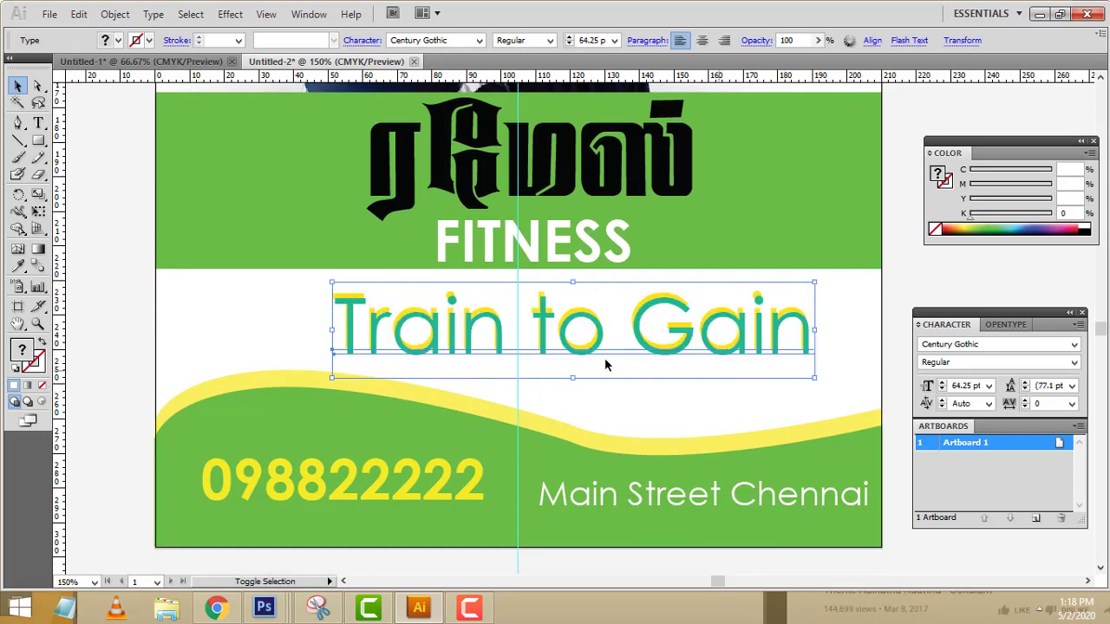
pyautogui.moveTo(578, 348); pyautogui.dragTo(551, 348)
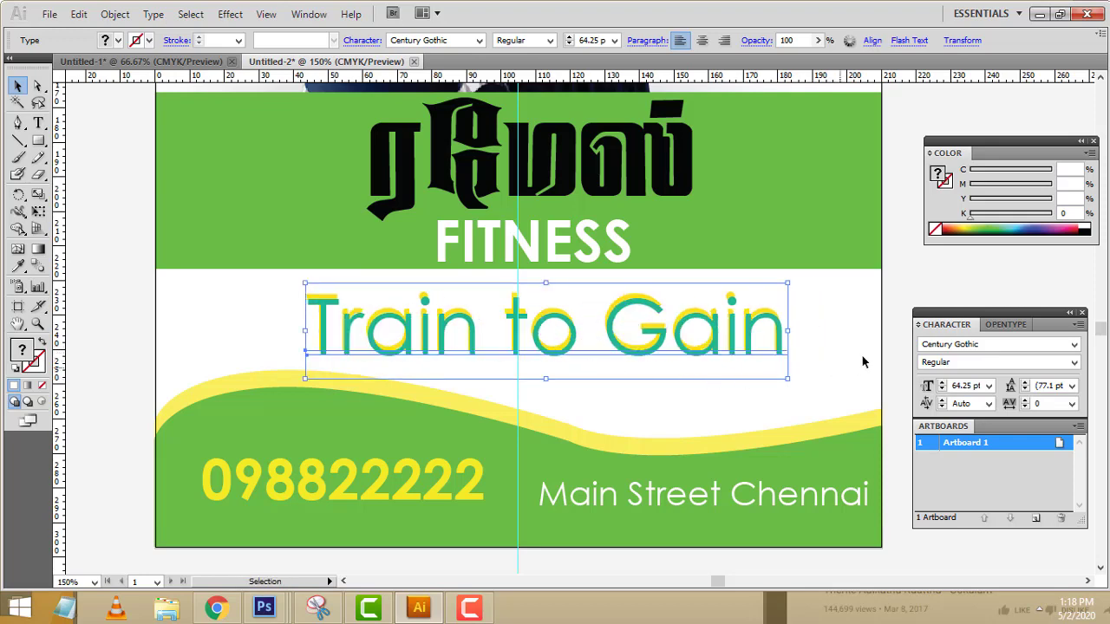
pyautogui.click(902, 300)
pyautogui.scroll(3, 904, 294)
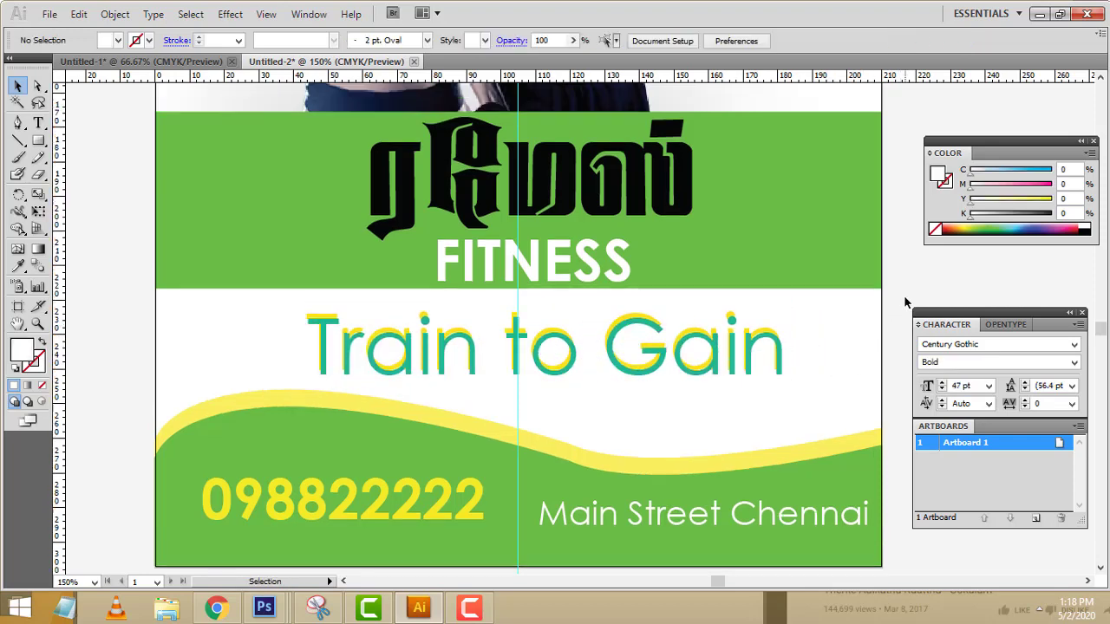
# Give FITNESS a Multiply drop shadow at 72% opacity, 0 mm offsets, 1.06 mm blur
pyautogui.click(588, 350)
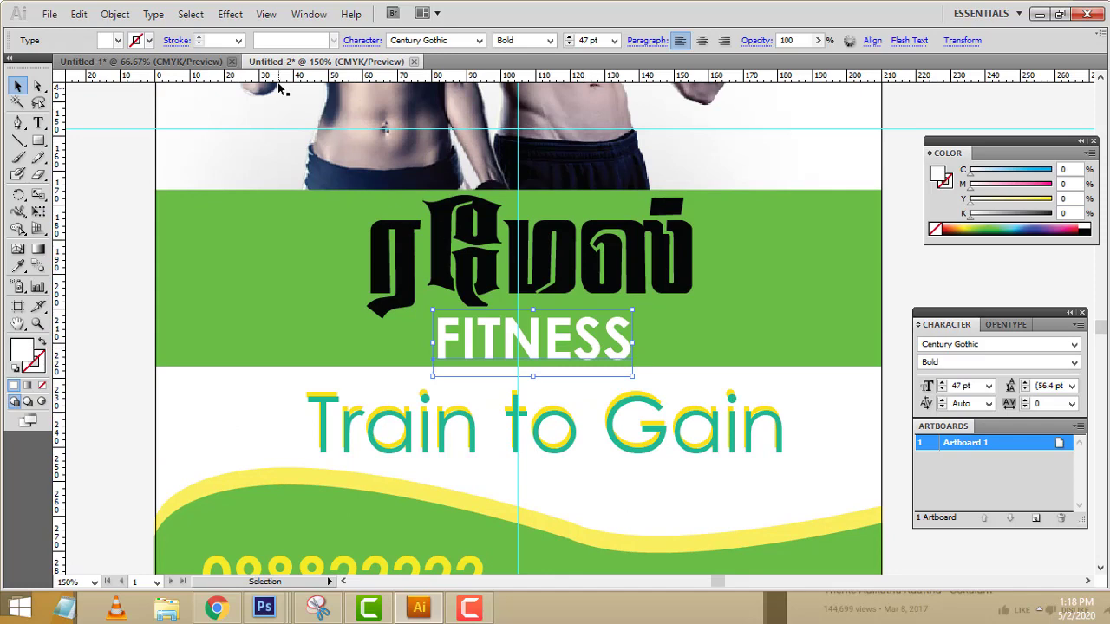
pyautogui.click(230, 13)
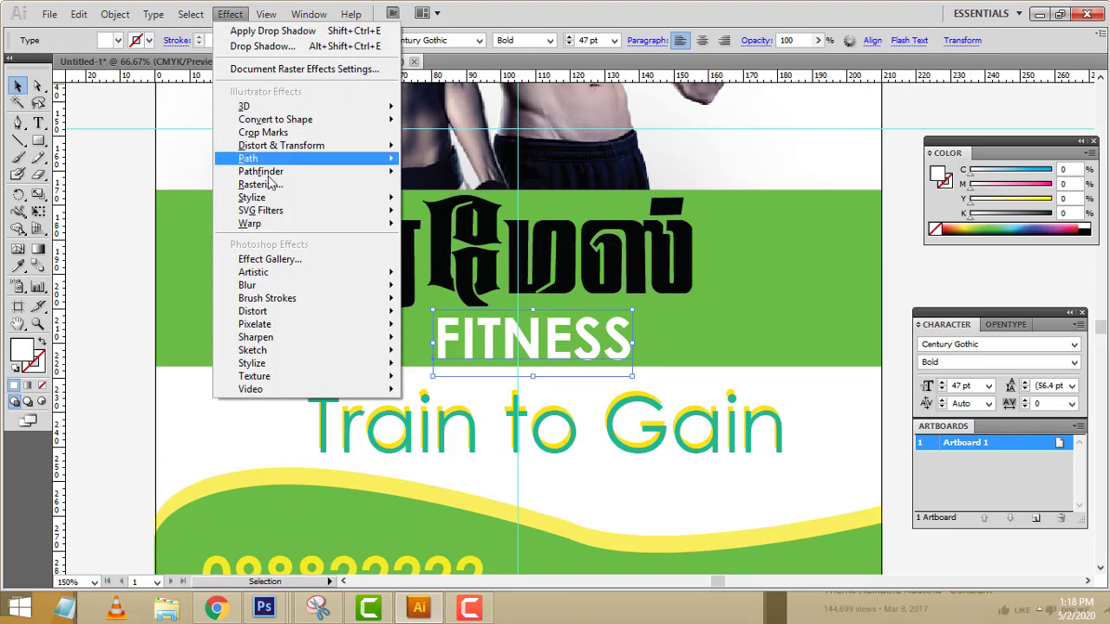
pyautogui.moveTo(395, 201)
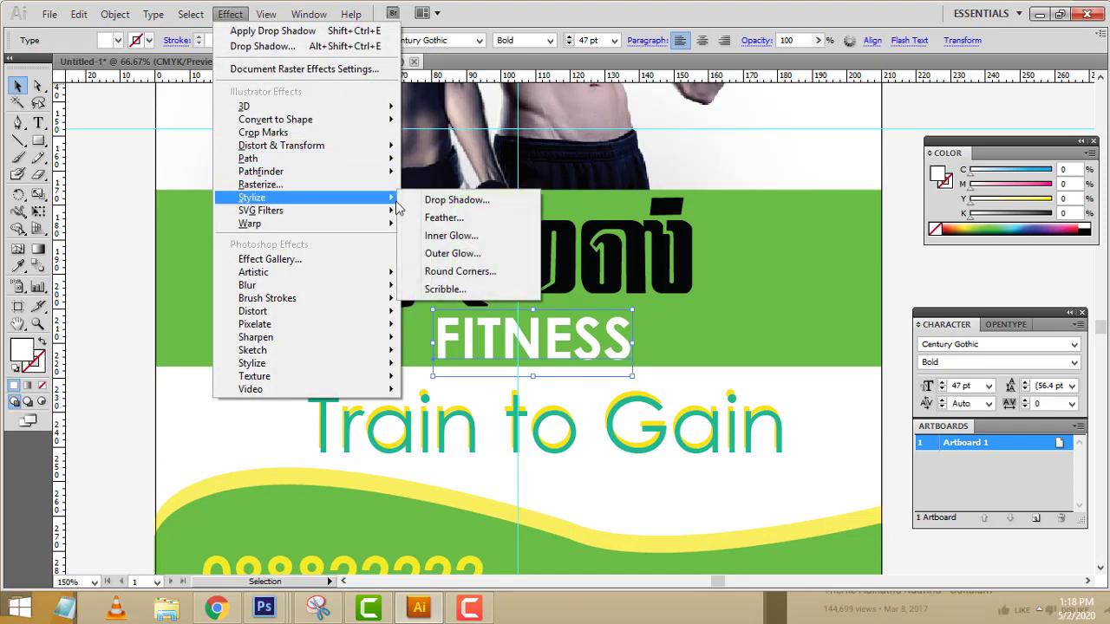
pyautogui.click(457, 199)
pyautogui.moveTo(530, 183); pyautogui.dragTo(910, 117)
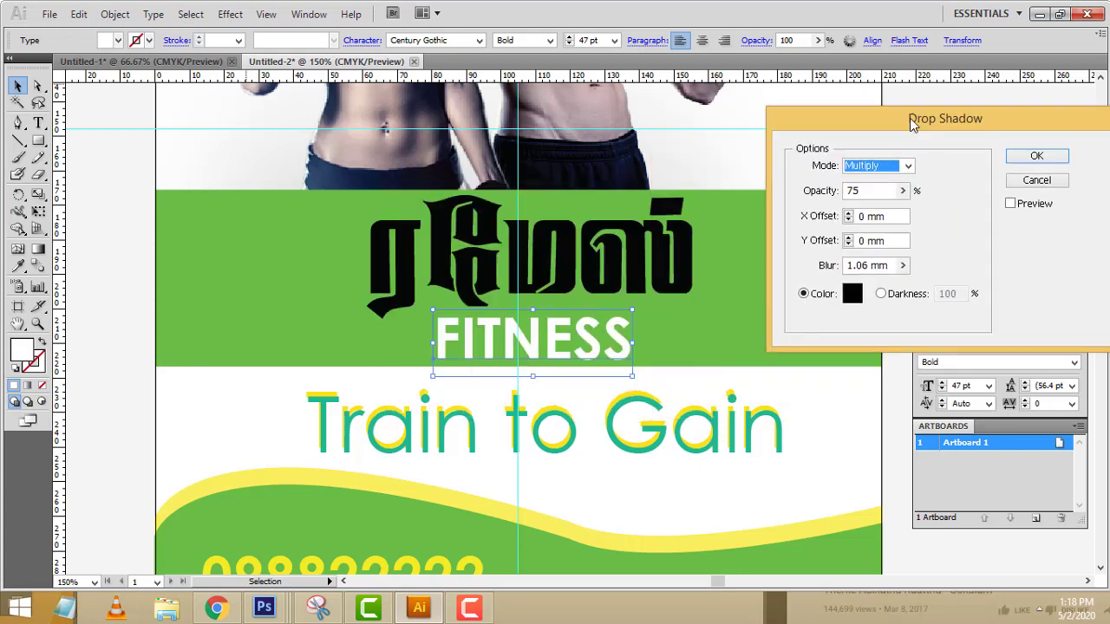
pyautogui.click(1008, 199)
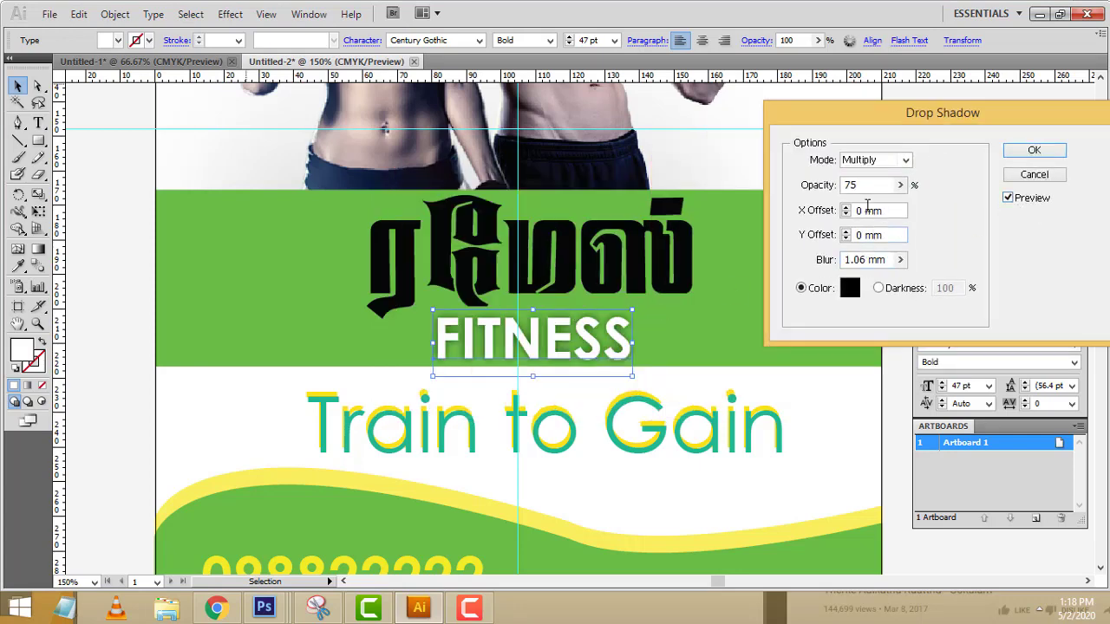
pyautogui.click(900, 186)
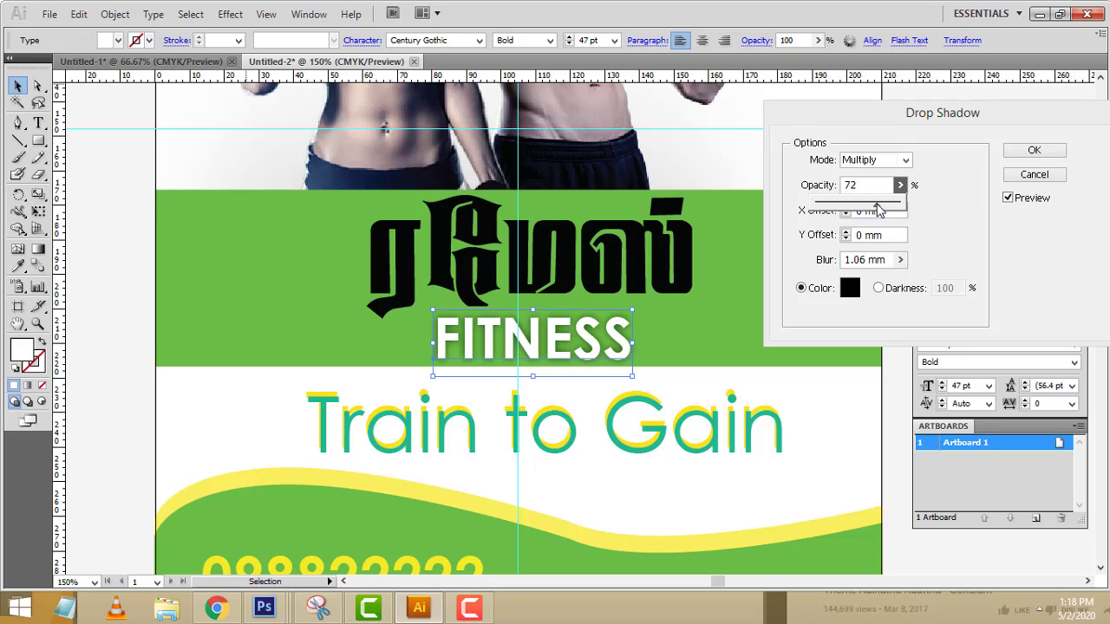
pyautogui.moveTo(879, 211); pyautogui.dragTo(877, 210)
pyautogui.click(1013, 153)
pyautogui.click(1013, 154)
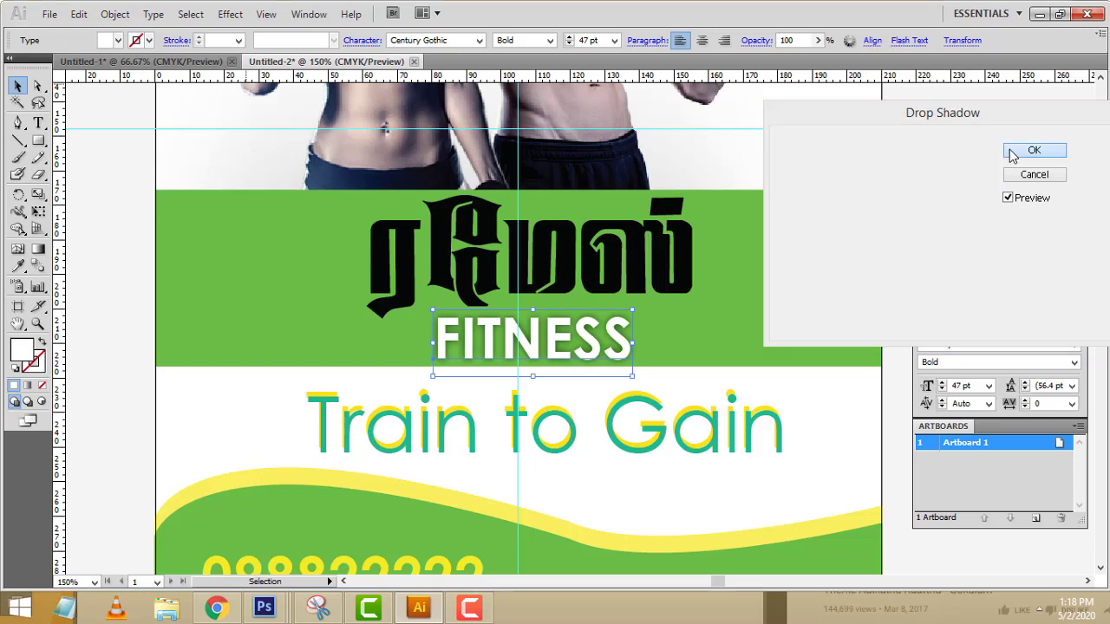
pyautogui.click(826, 157)
pyautogui.click(904, 149)
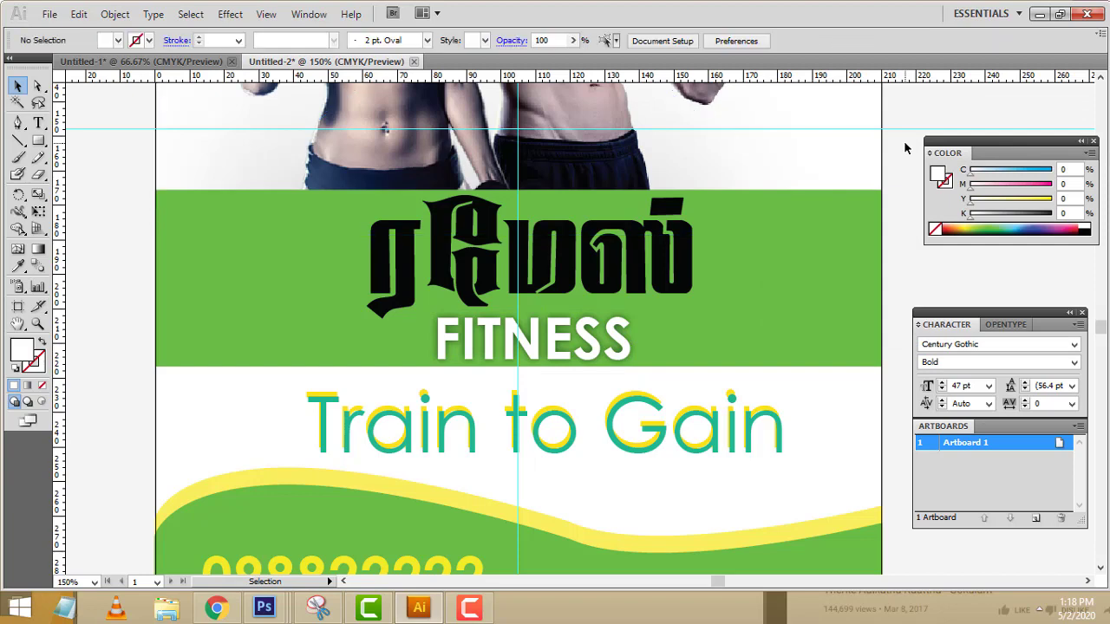
# Add a soft Multiply drop shadow to the 'Main Street Chennai' address line
pyautogui.scroll(-3, 887, 274)
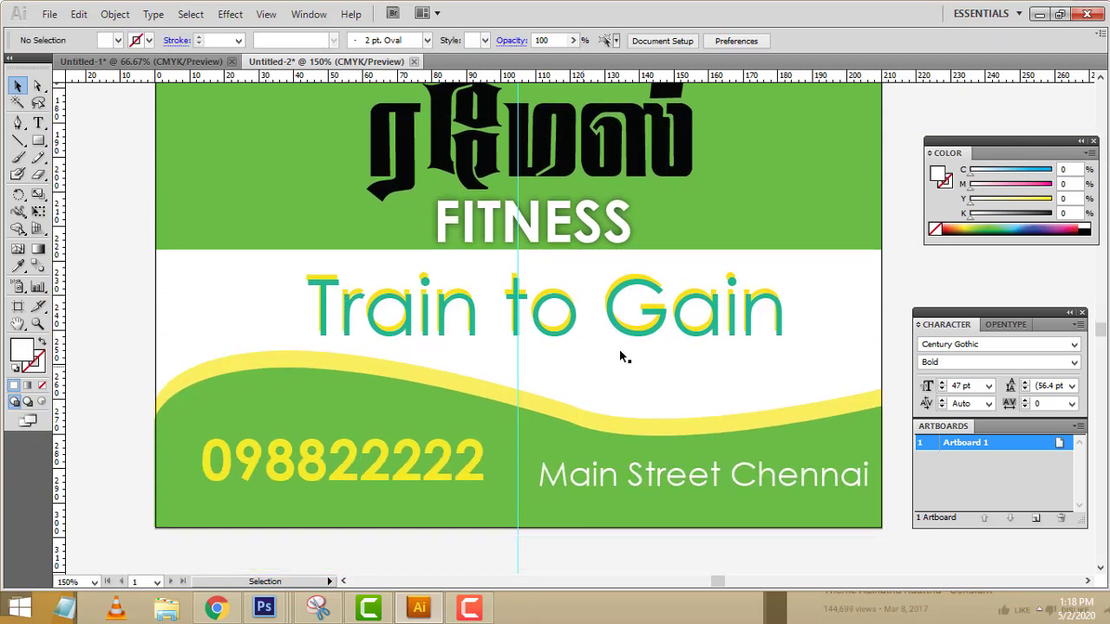
pyautogui.click(611, 479)
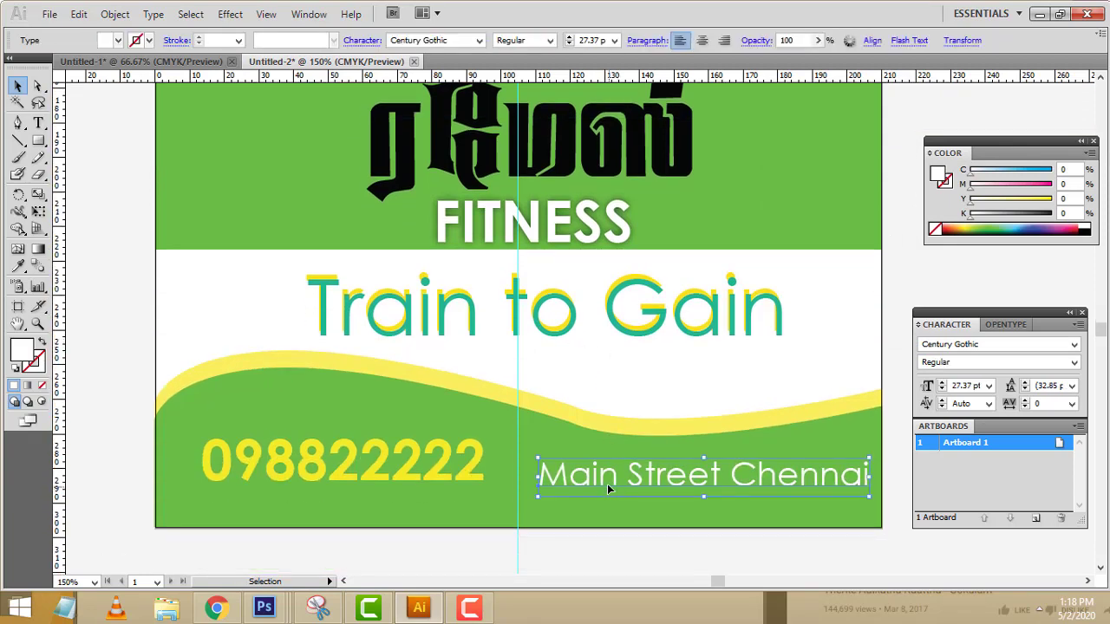
pyautogui.click(191, 14)
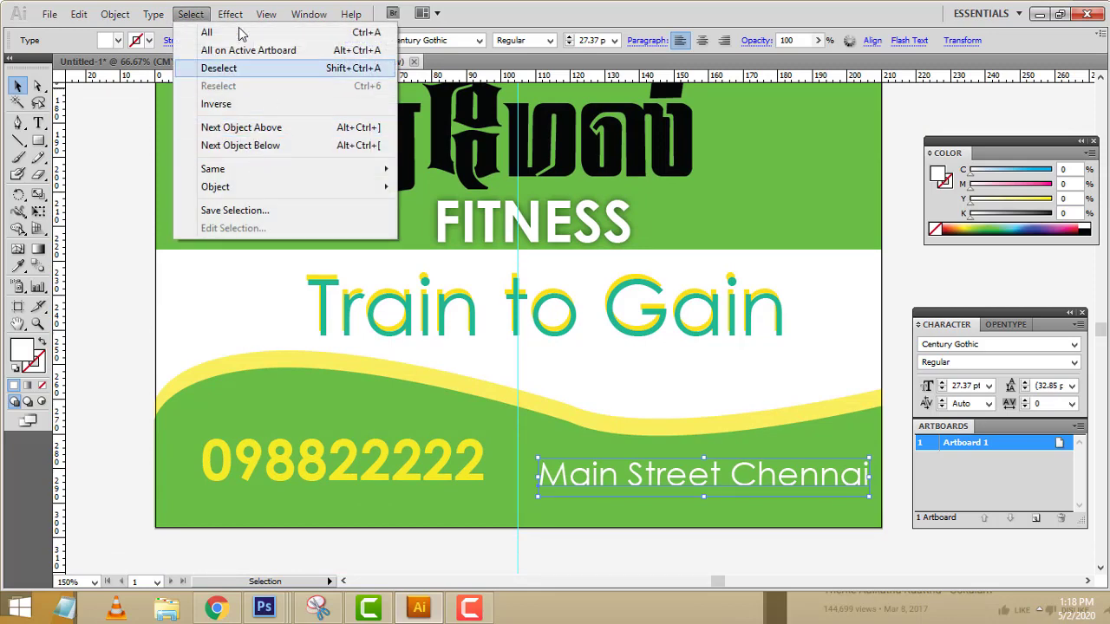
pyautogui.moveTo(229, 14)
pyautogui.moveTo(290, 201)
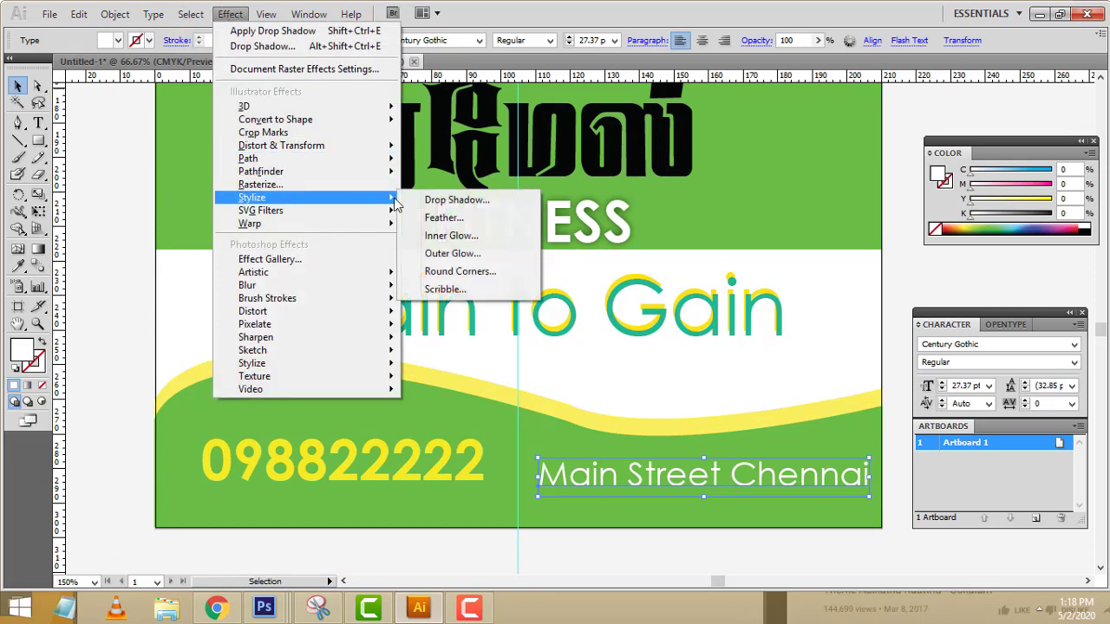
pyautogui.click(434, 199)
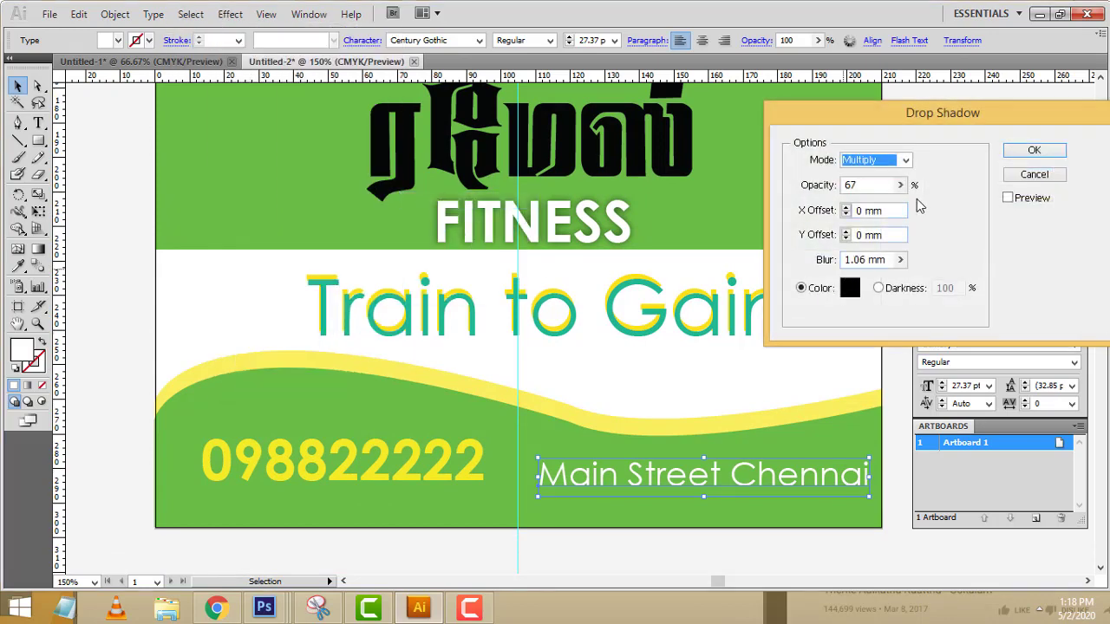
pyautogui.click(1009, 198)
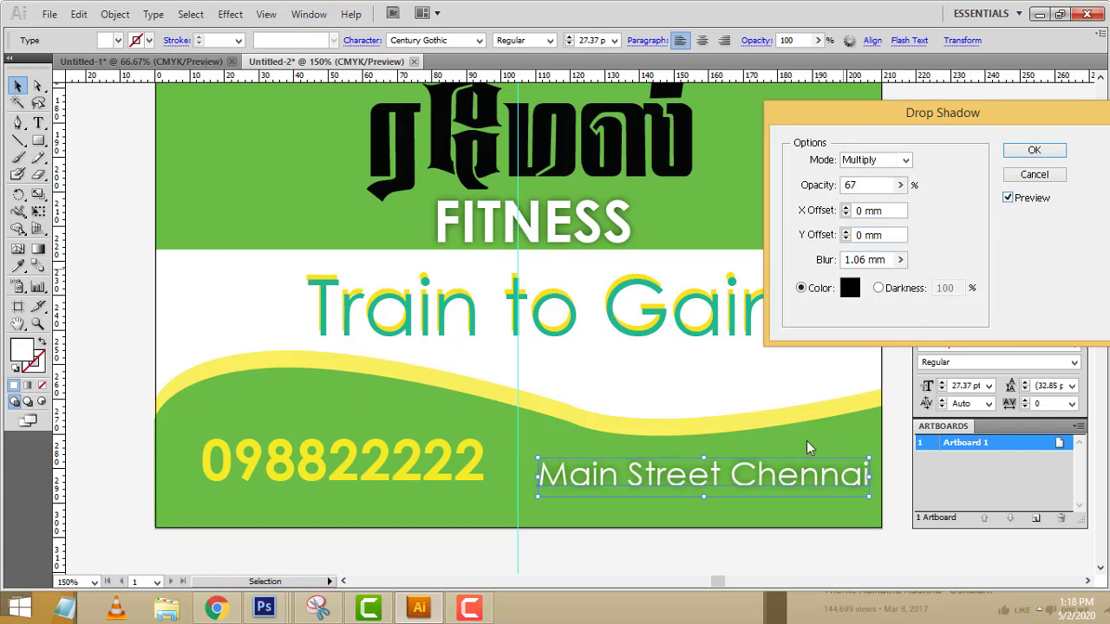
pyautogui.click(1034, 151)
pyautogui.click(897, 255)
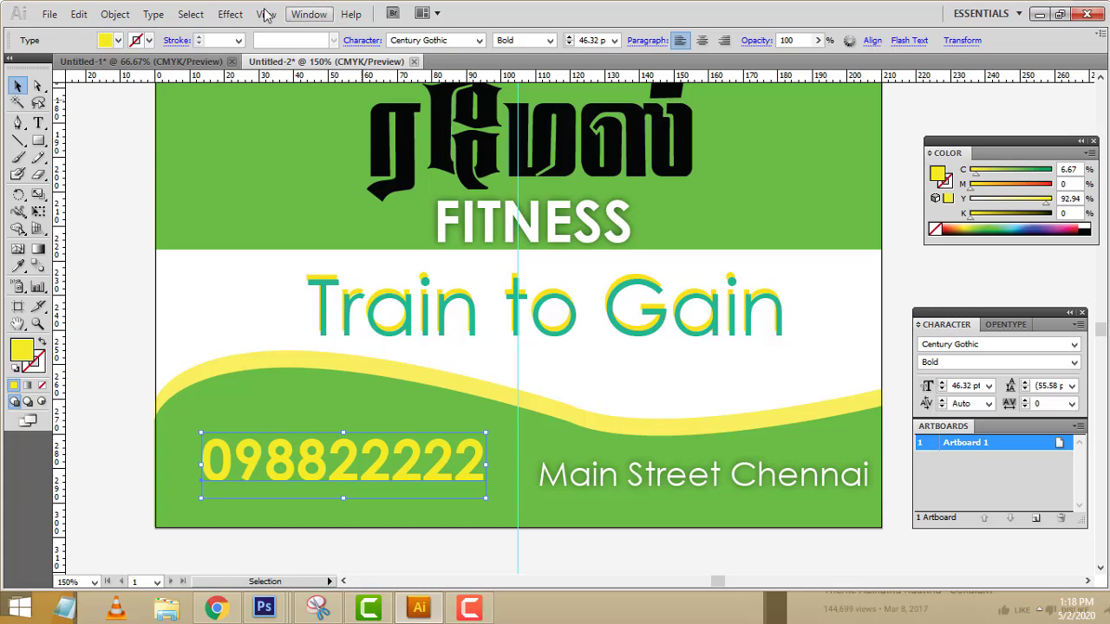
# Add the same drop shadow, 67% opacity and 1.06 mm blur, to the phone number
pyautogui.click(227, 15)
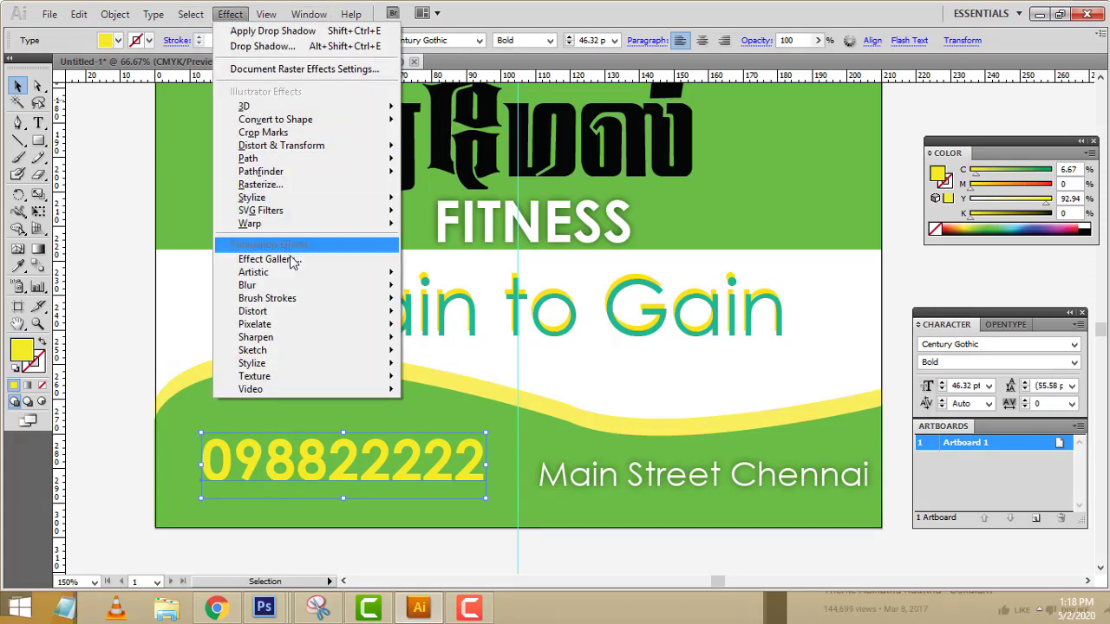
pyautogui.moveTo(364, 199)
pyautogui.click(438, 205)
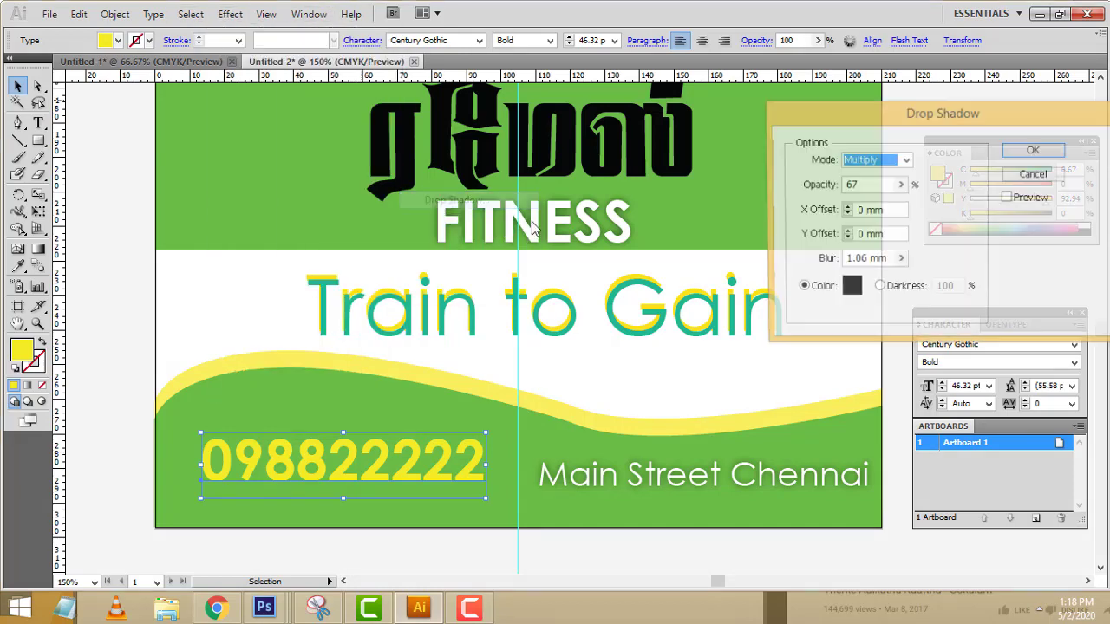
pyautogui.click(1008, 197)
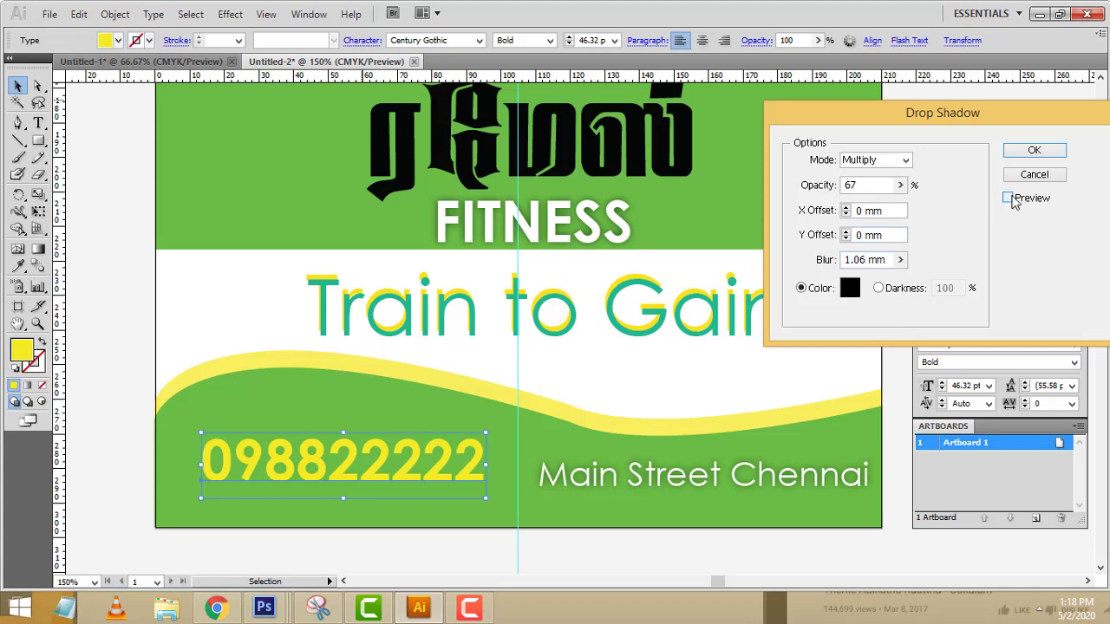
pyautogui.click(1034, 150)
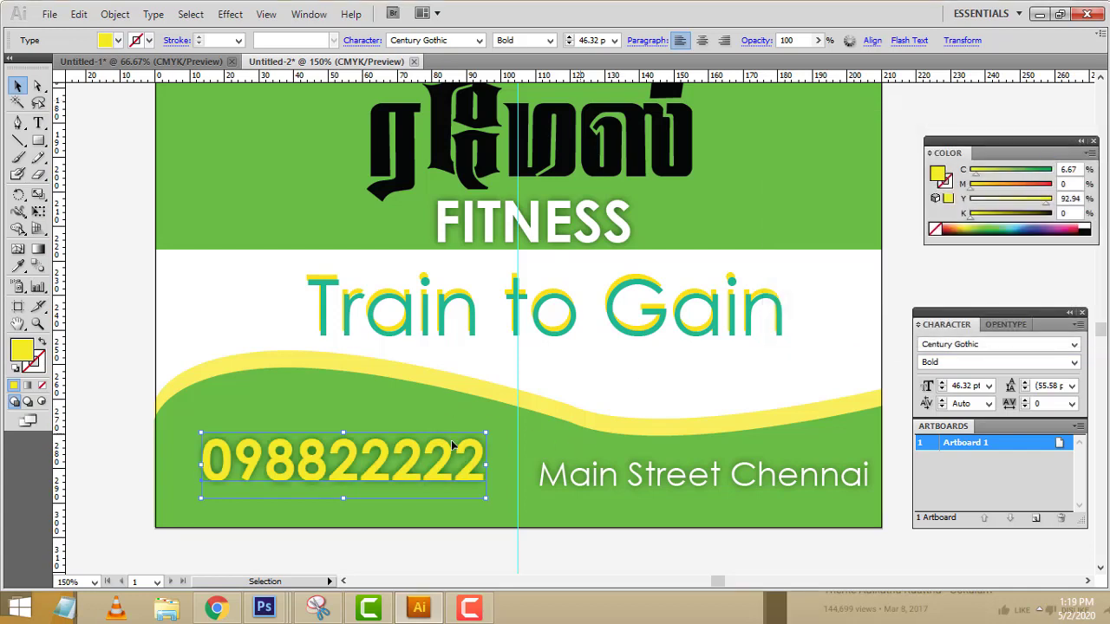
pyautogui.click(900, 328)
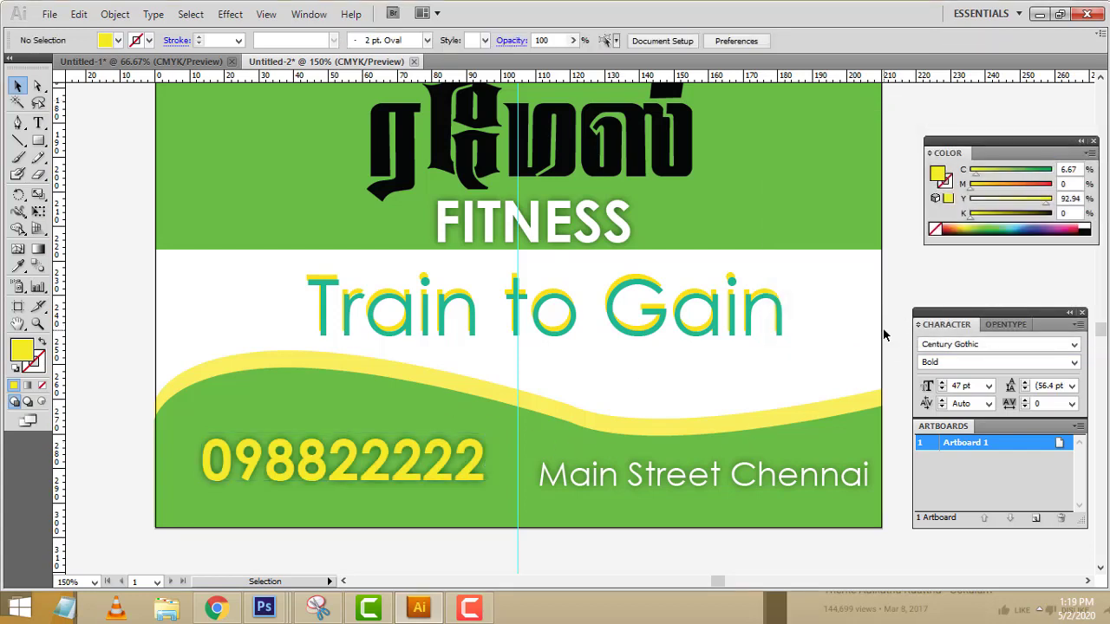
# Paste a black copy of the Tamil title behind it and offset it as a shadow
pyautogui.scroll(5, 885, 335)
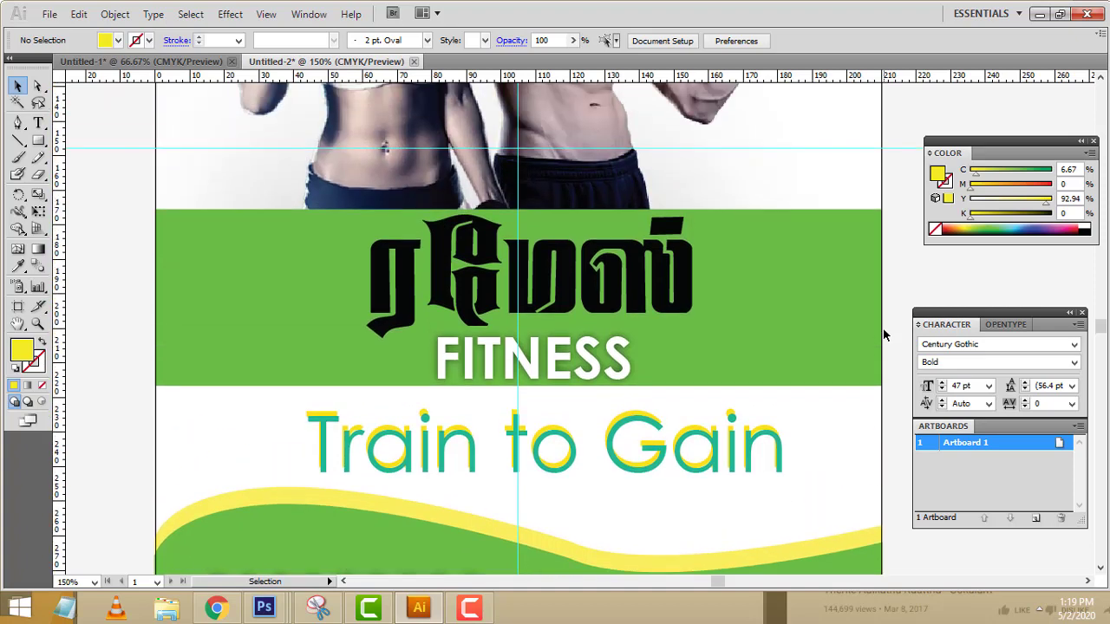
pyautogui.click(523, 292)
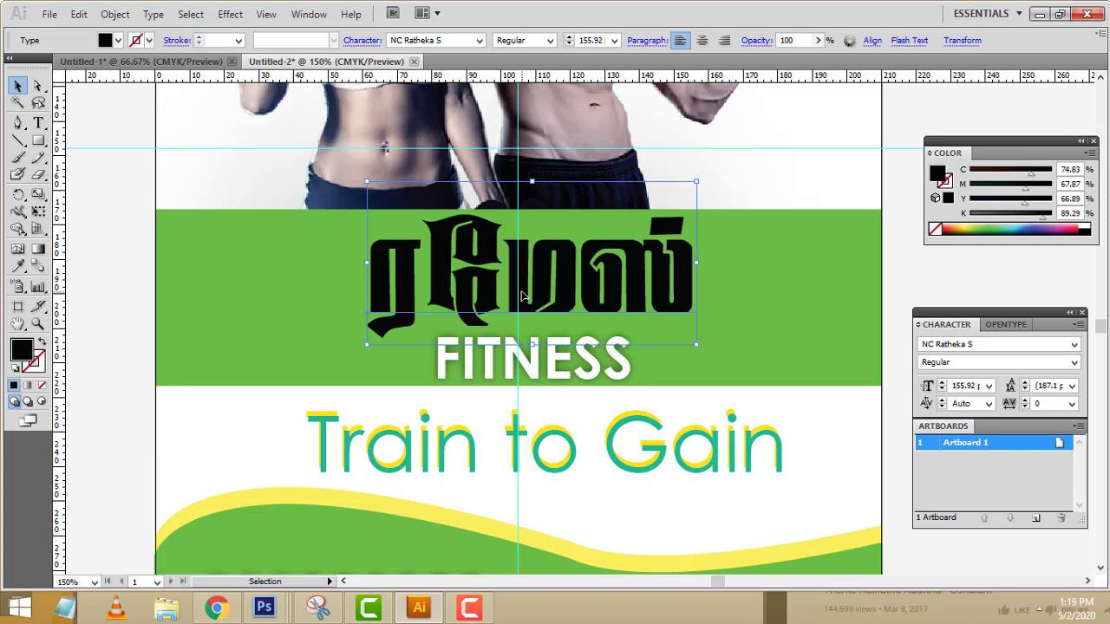
pyautogui.press('a')
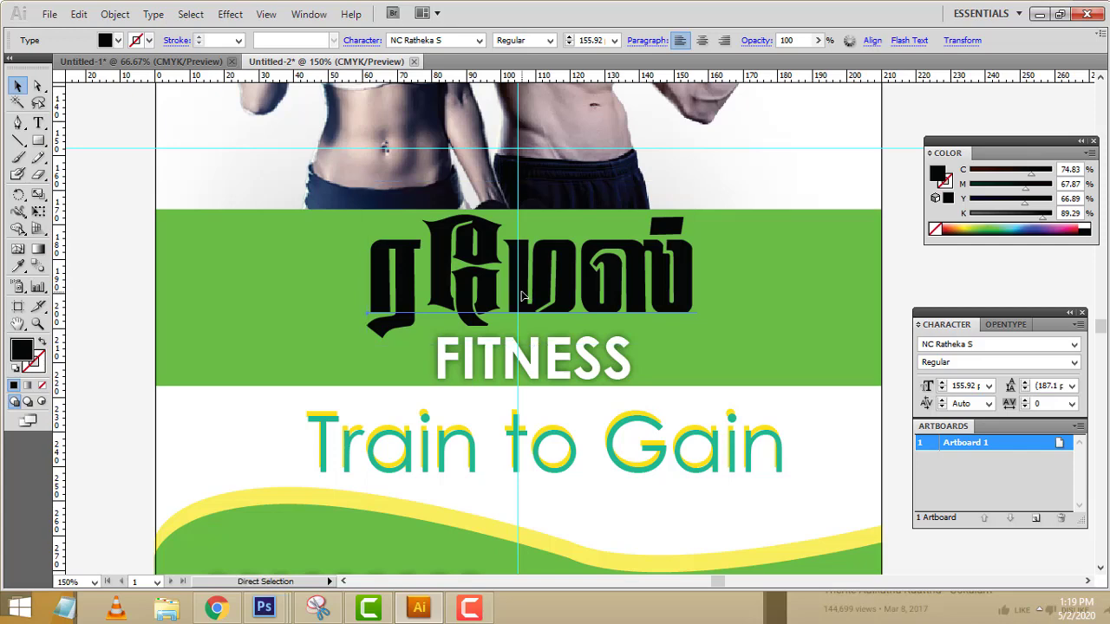
pyautogui.hotkey('ctrl', 'v')
pyautogui.moveTo(528, 356); pyautogui.dragTo(531, 292)
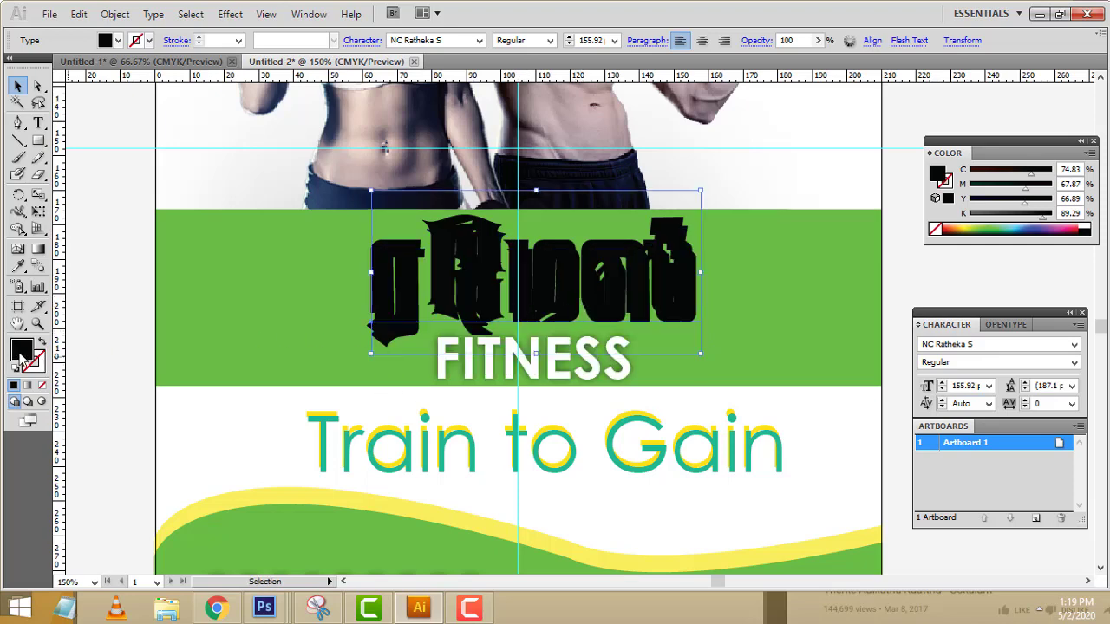
# Change the front Tamil title's fill to bright yellow (C 3.14, Y 98)
pyautogui.click(969, 223)
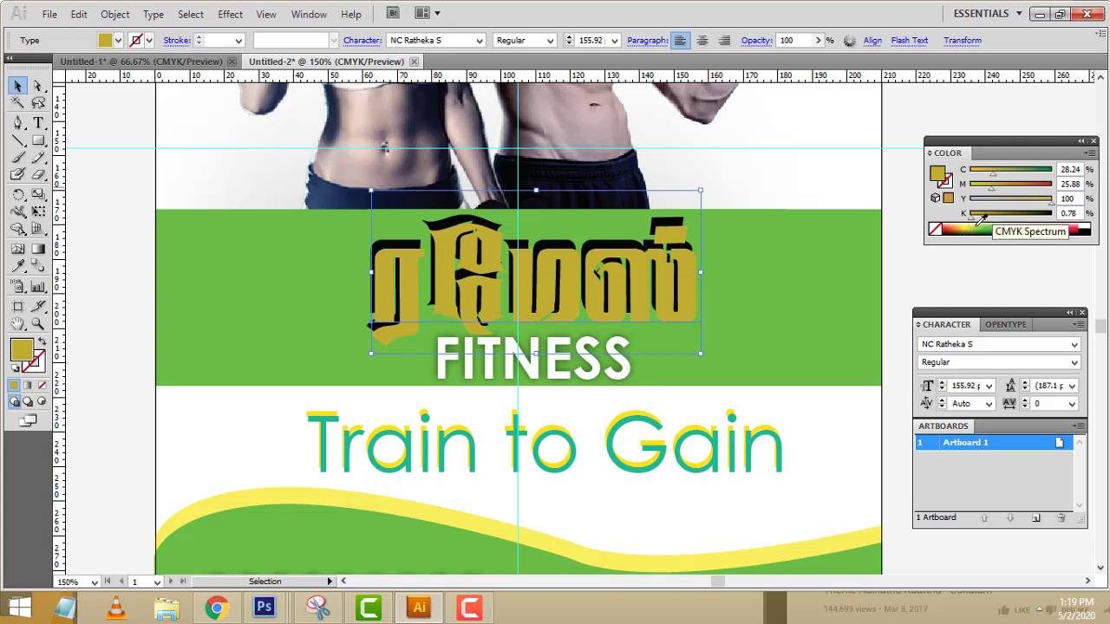
pyautogui.click(973, 224)
pyautogui.click(975, 223)
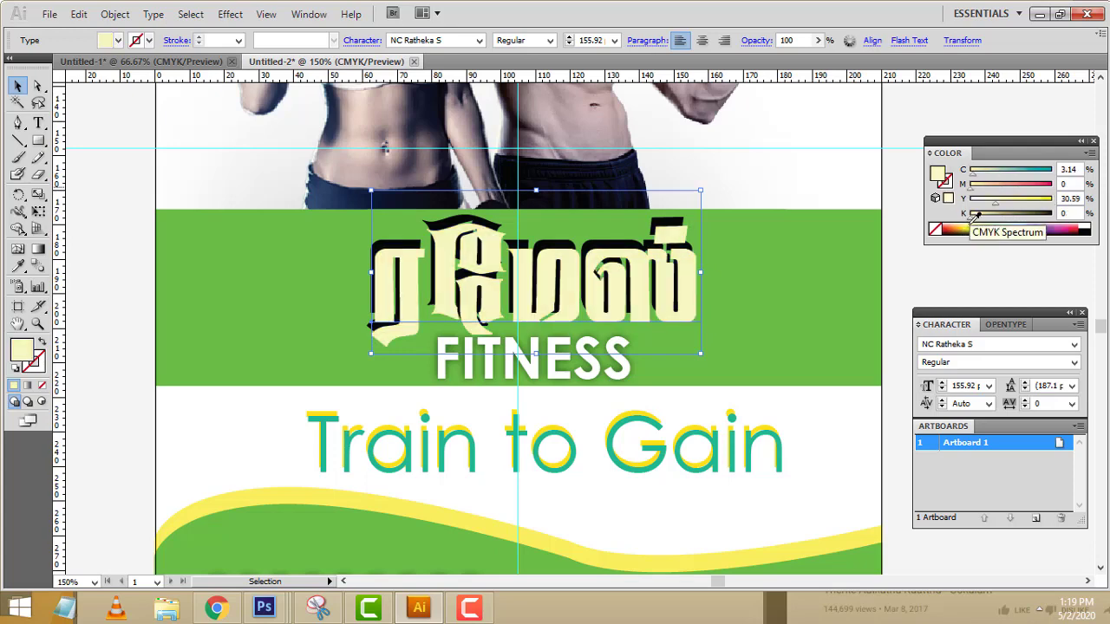
pyautogui.click(1037, 206)
pyautogui.moveTo(1035, 205); pyautogui.dragTo(1051, 209)
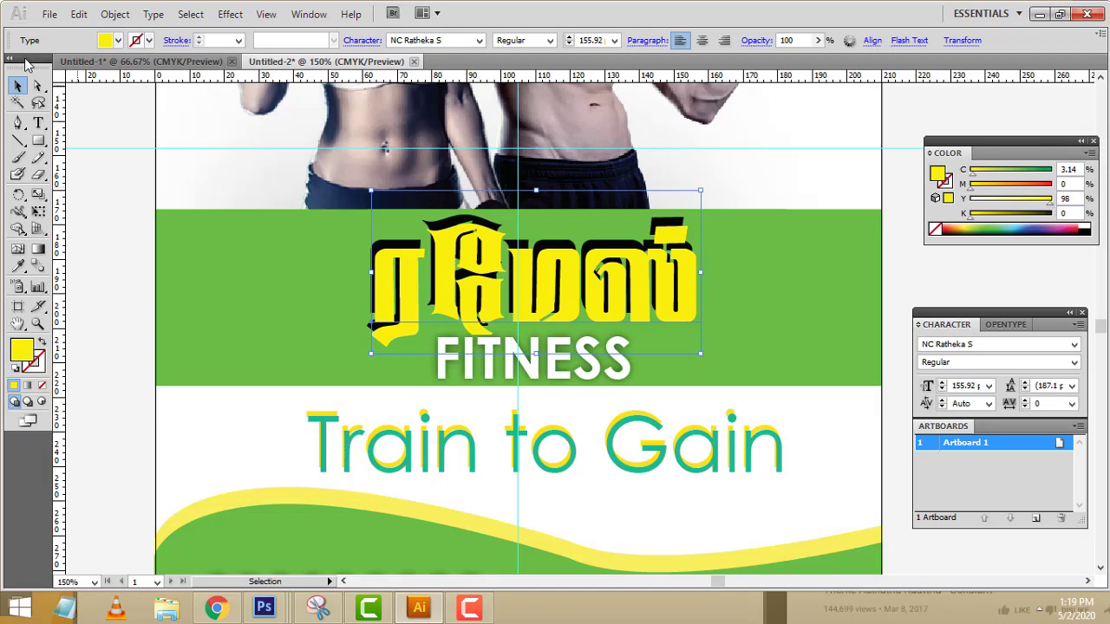
pyautogui.click(81, 160)
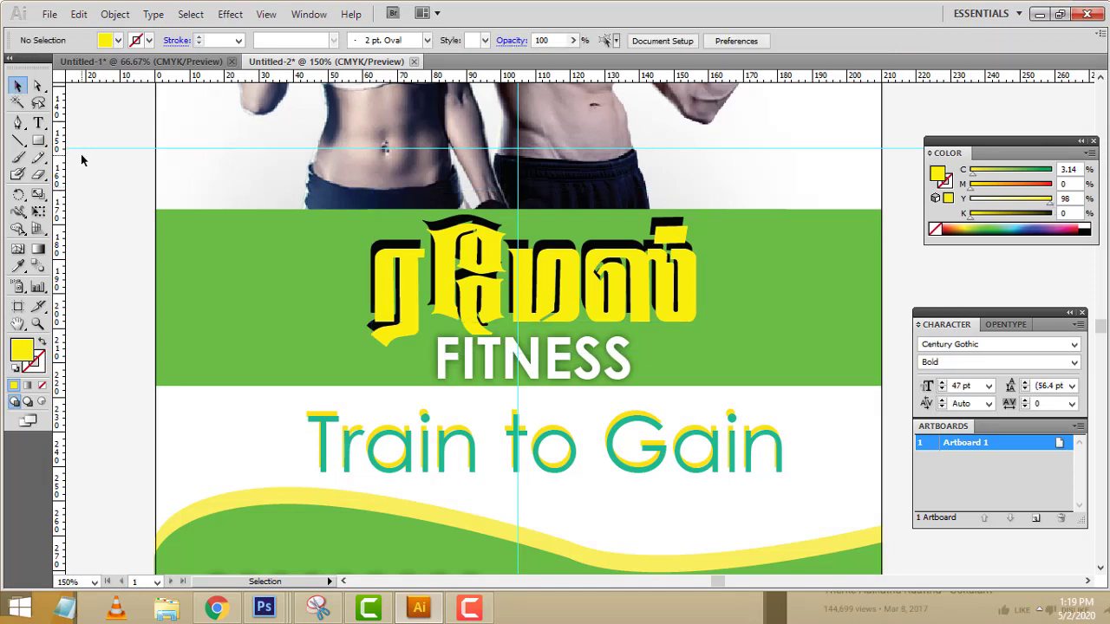
pyautogui.hotkey('ctrl', '-')
pyautogui.hotkey('ctrl', '-')
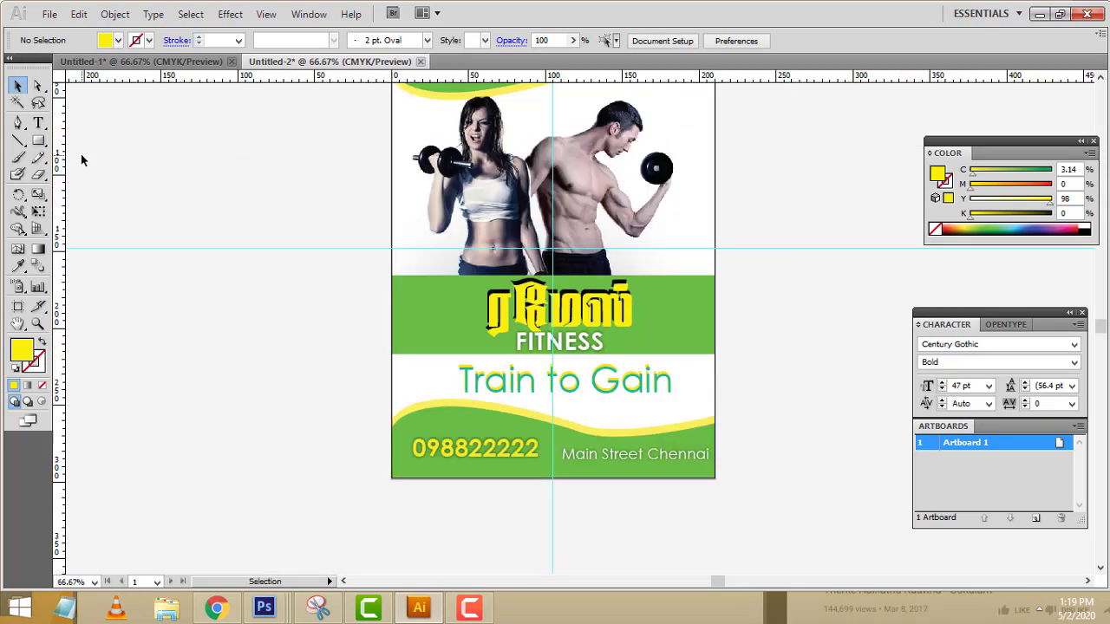
# Give the yellow Tamil title a Multiply drop shadow at 67% opacity, 0 mm offsets, 1.06 mm blur
pyautogui.scroll(4, 734, 364)
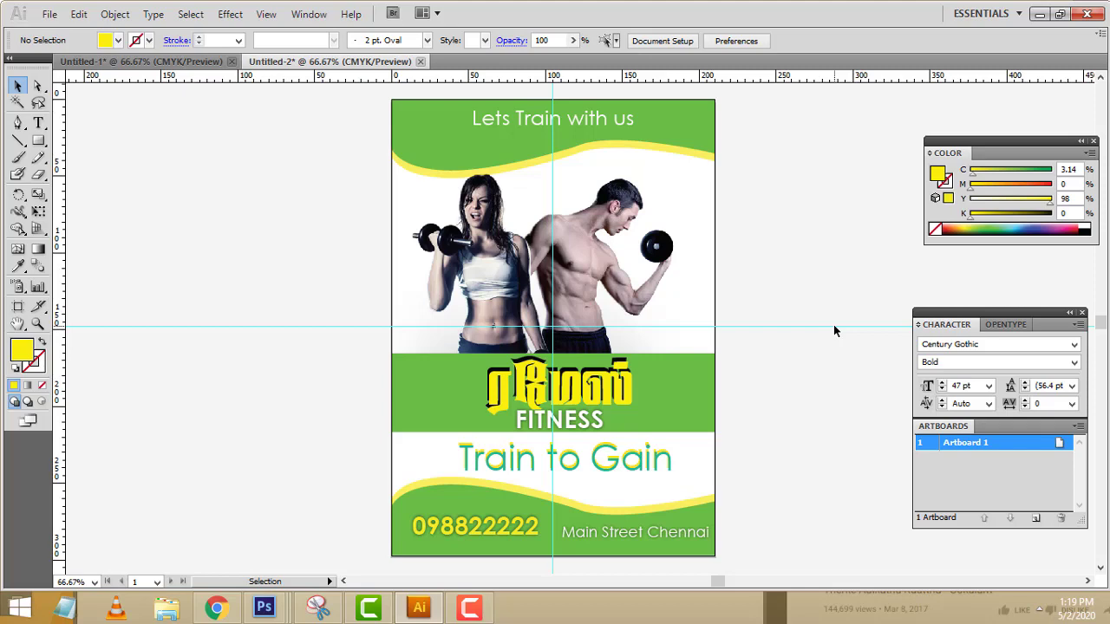
pyautogui.hotkey('ctrl', '+')
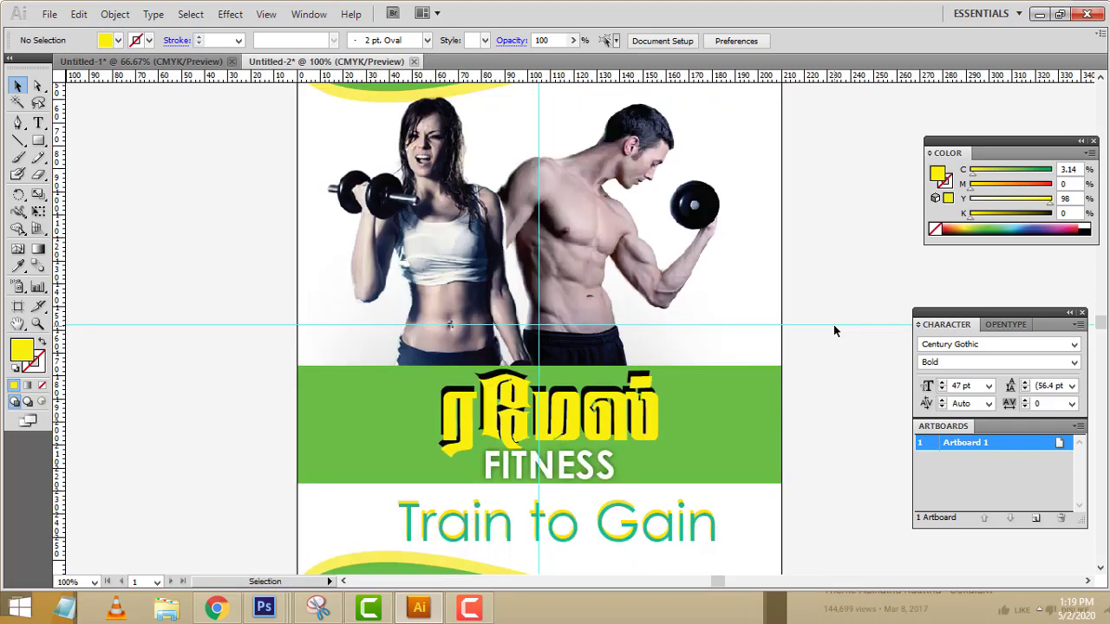
pyautogui.scroll(-5, 835, 327)
pyautogui.click(630, 249)
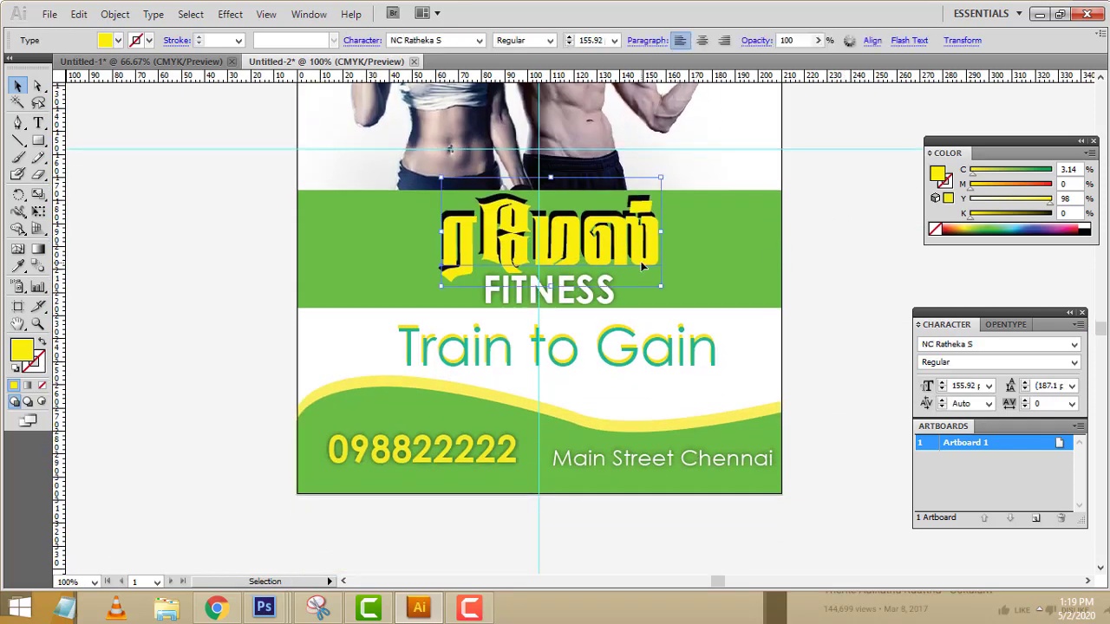
pyautogui.click(229, 14)
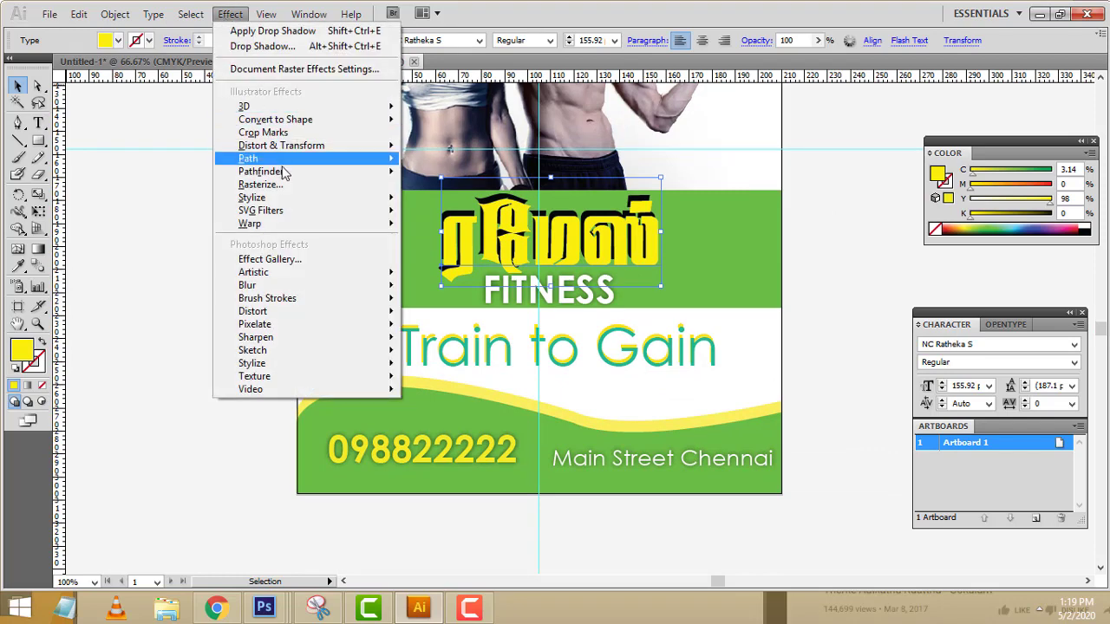
pyautogui.moveTo(292, 198)
pyautogui.click(425, 200)
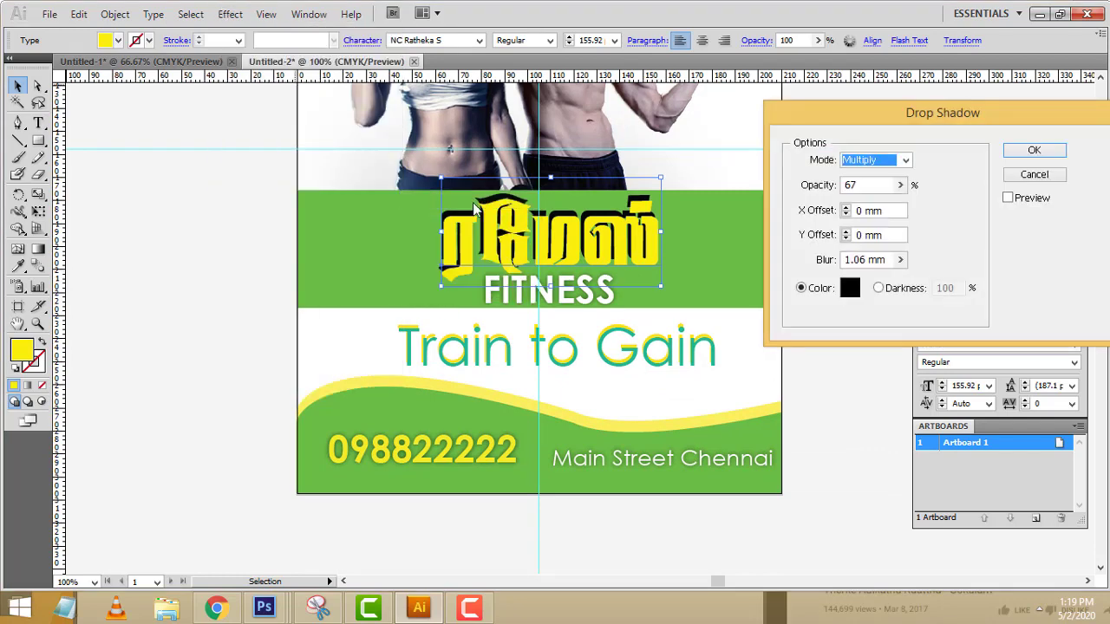
pyautogui.click(1009, 198)
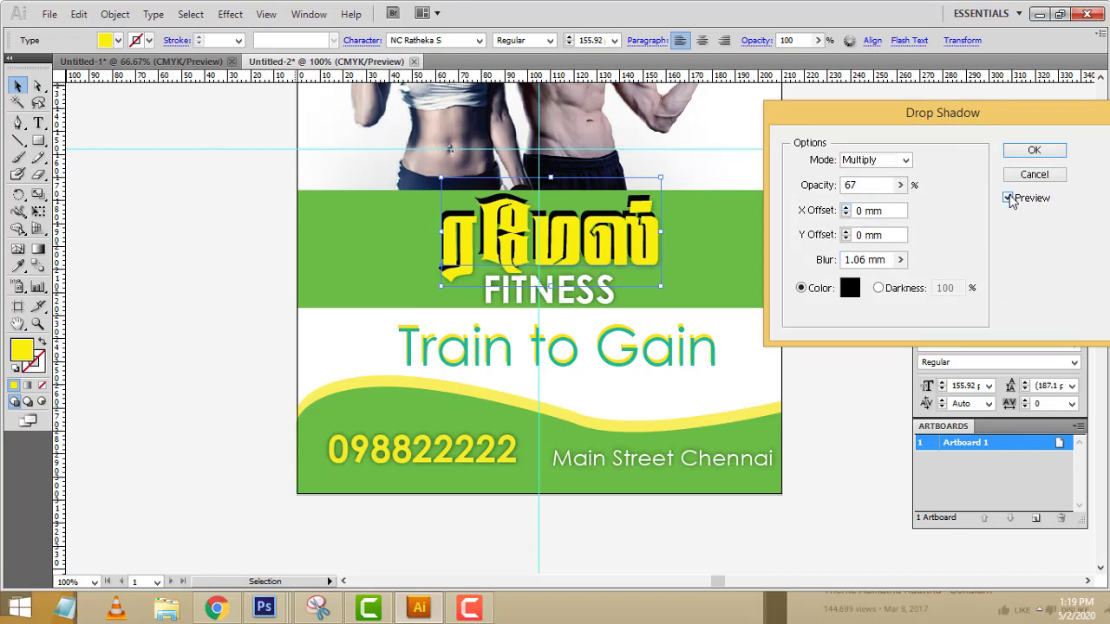
pyautogui.click(1034, 151)
pyautogui.hotkey('ctrl', '+')
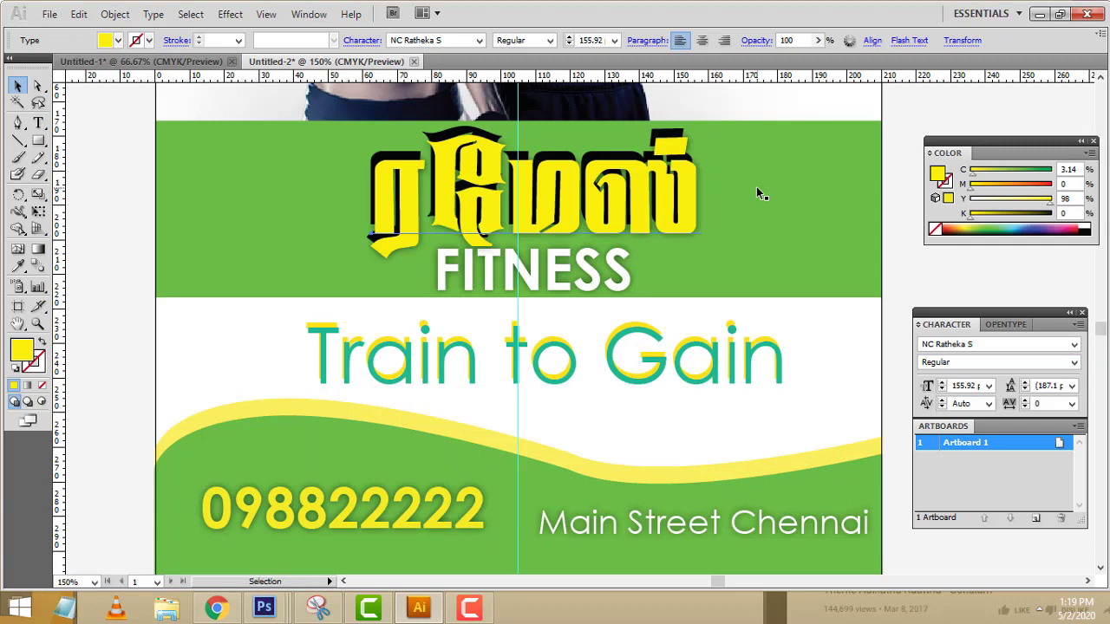
pyautogui.click(943, 106)
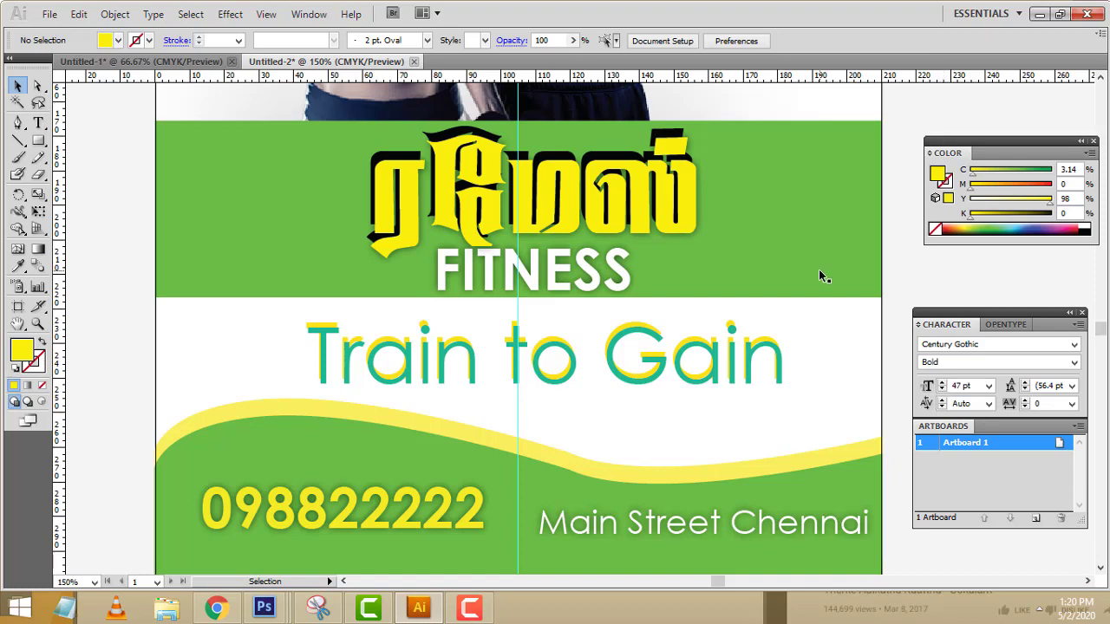
pyautogui.scroll(3, 823, 276)
pyautogui.scroll(10, 822, 276)
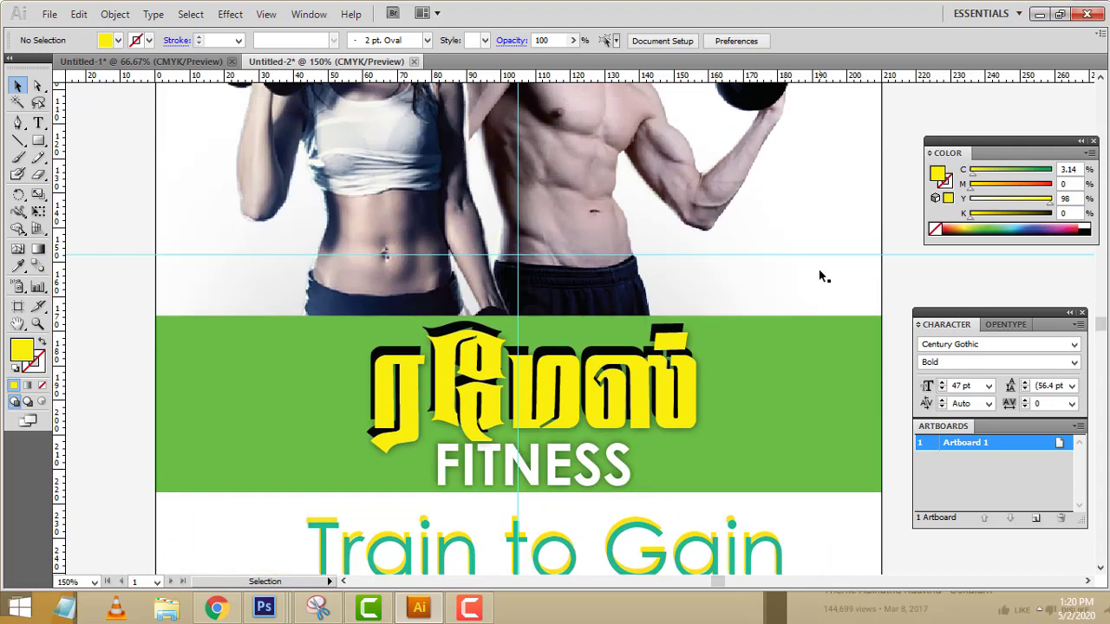
pyautogui.scroll(2, 823, 276)
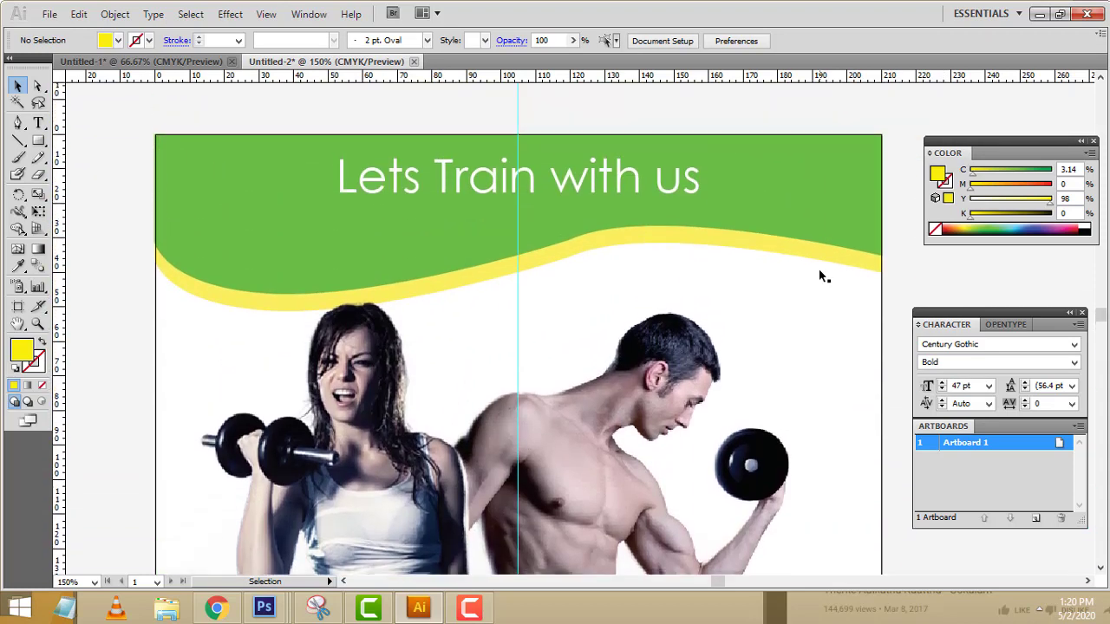
pyautogui.hotkey('ctrl', '-')
pyautogui.hotkey('ctrl', '-')
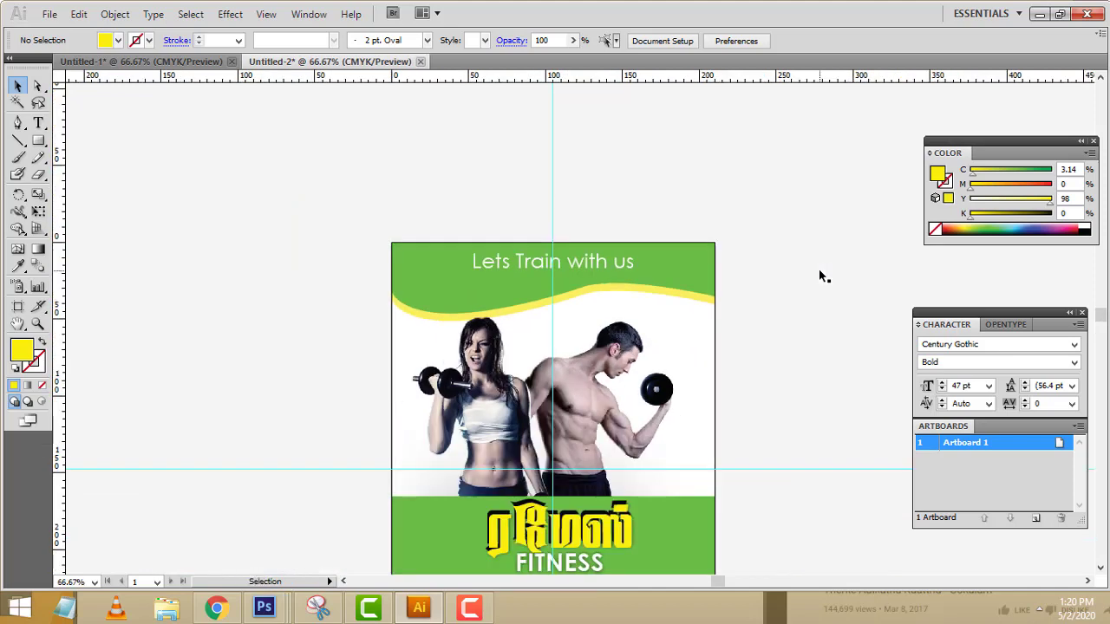
pyautogui.scroll(-4, 822, 275)
pyautogui.scroll(1, 821, 276)
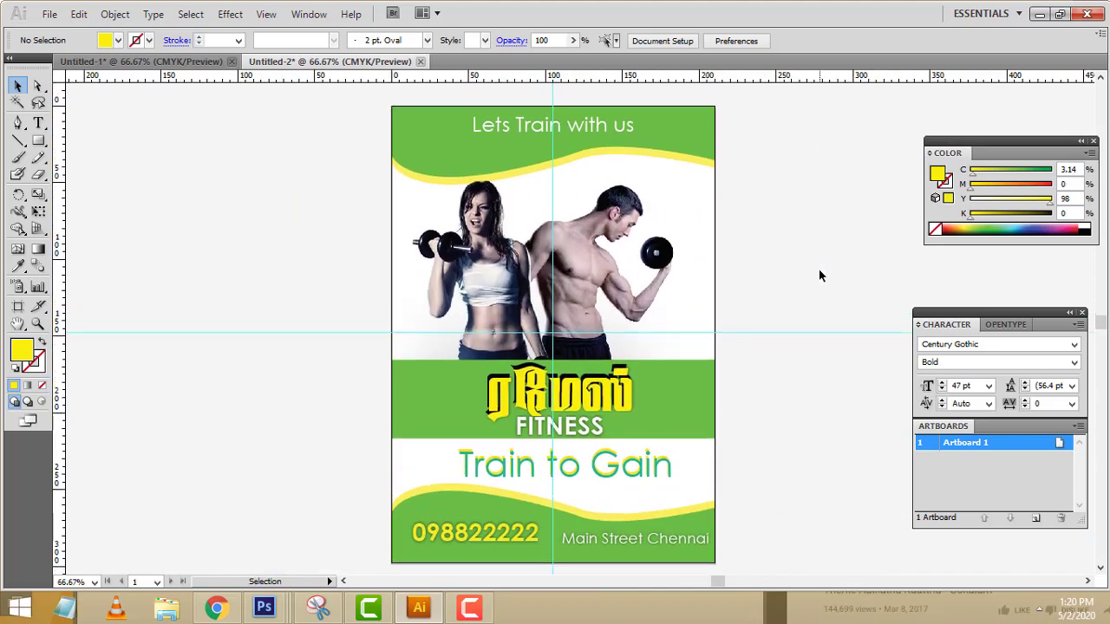